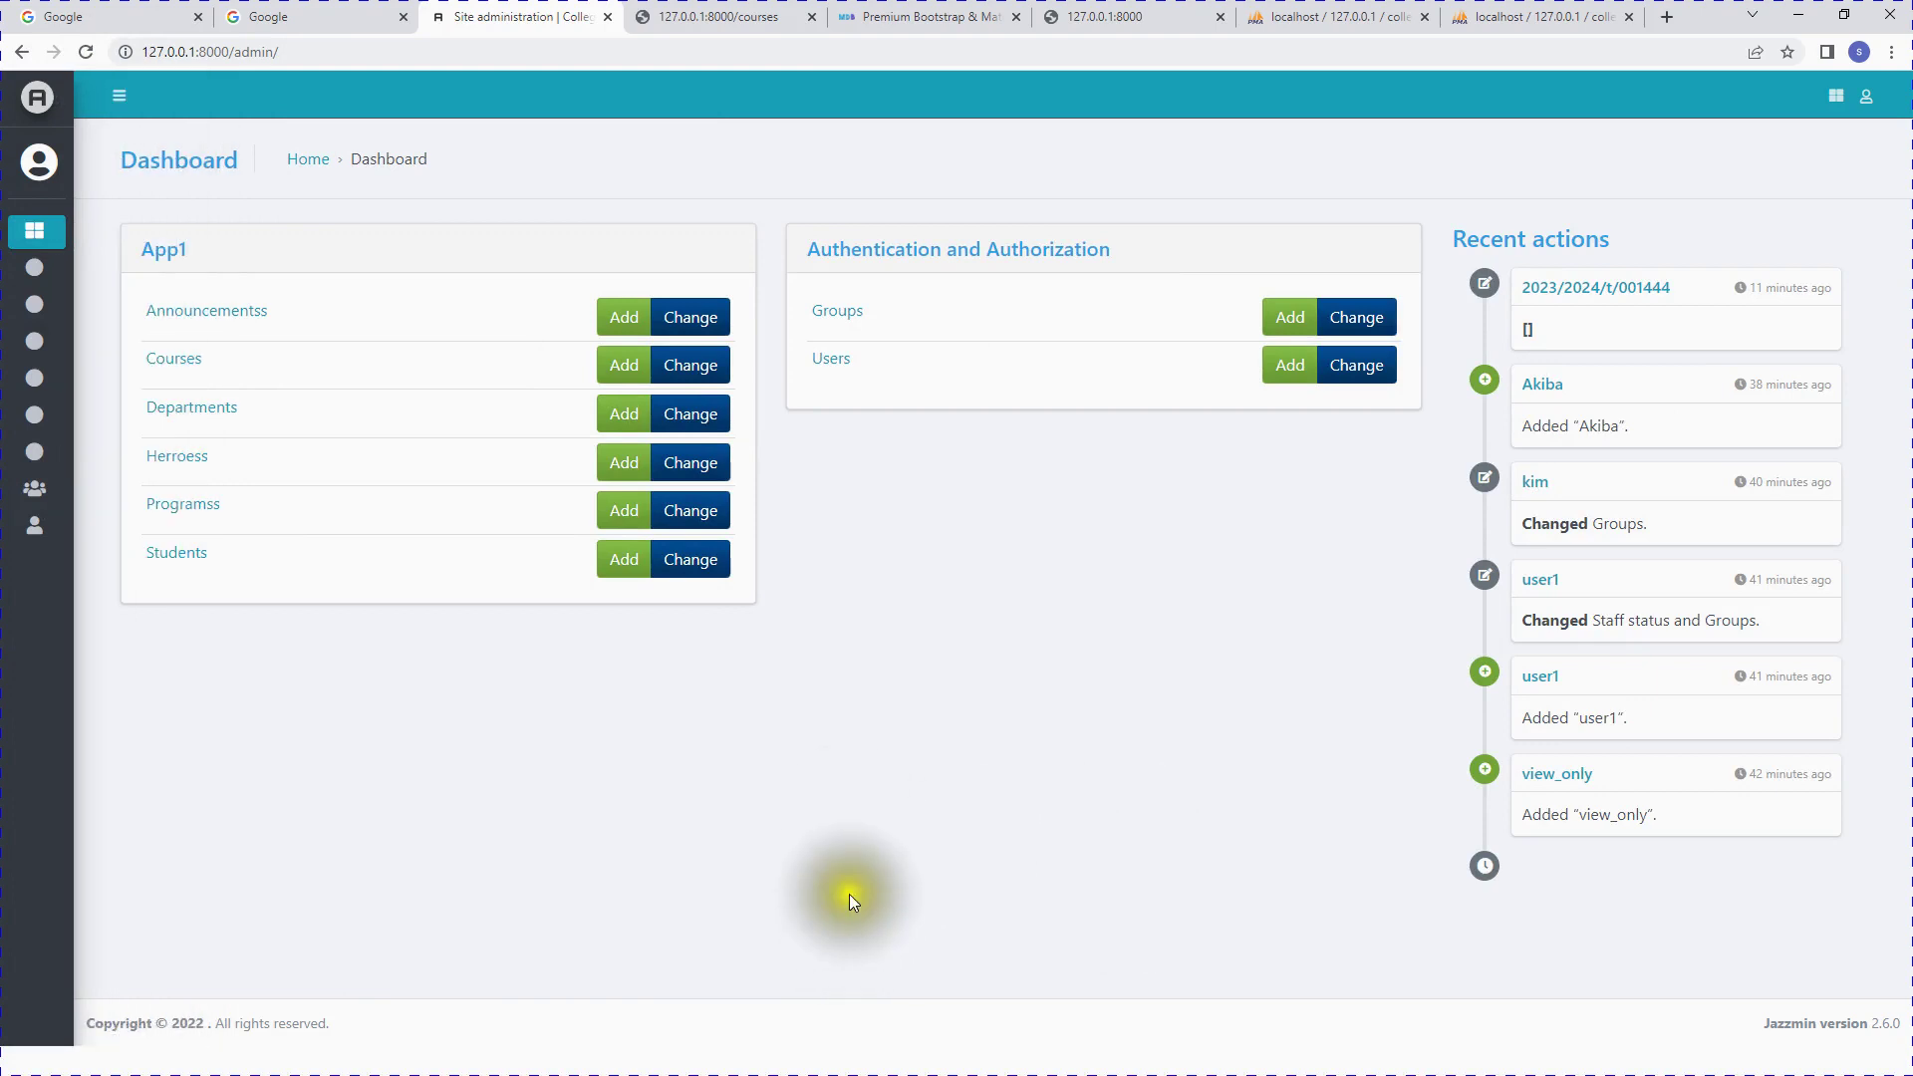
Step: Switch from the admin dashboard to the PowerPoint slideshow showing the EPISODE 5 RDB-MIS slide
mouse_move(40, 92)
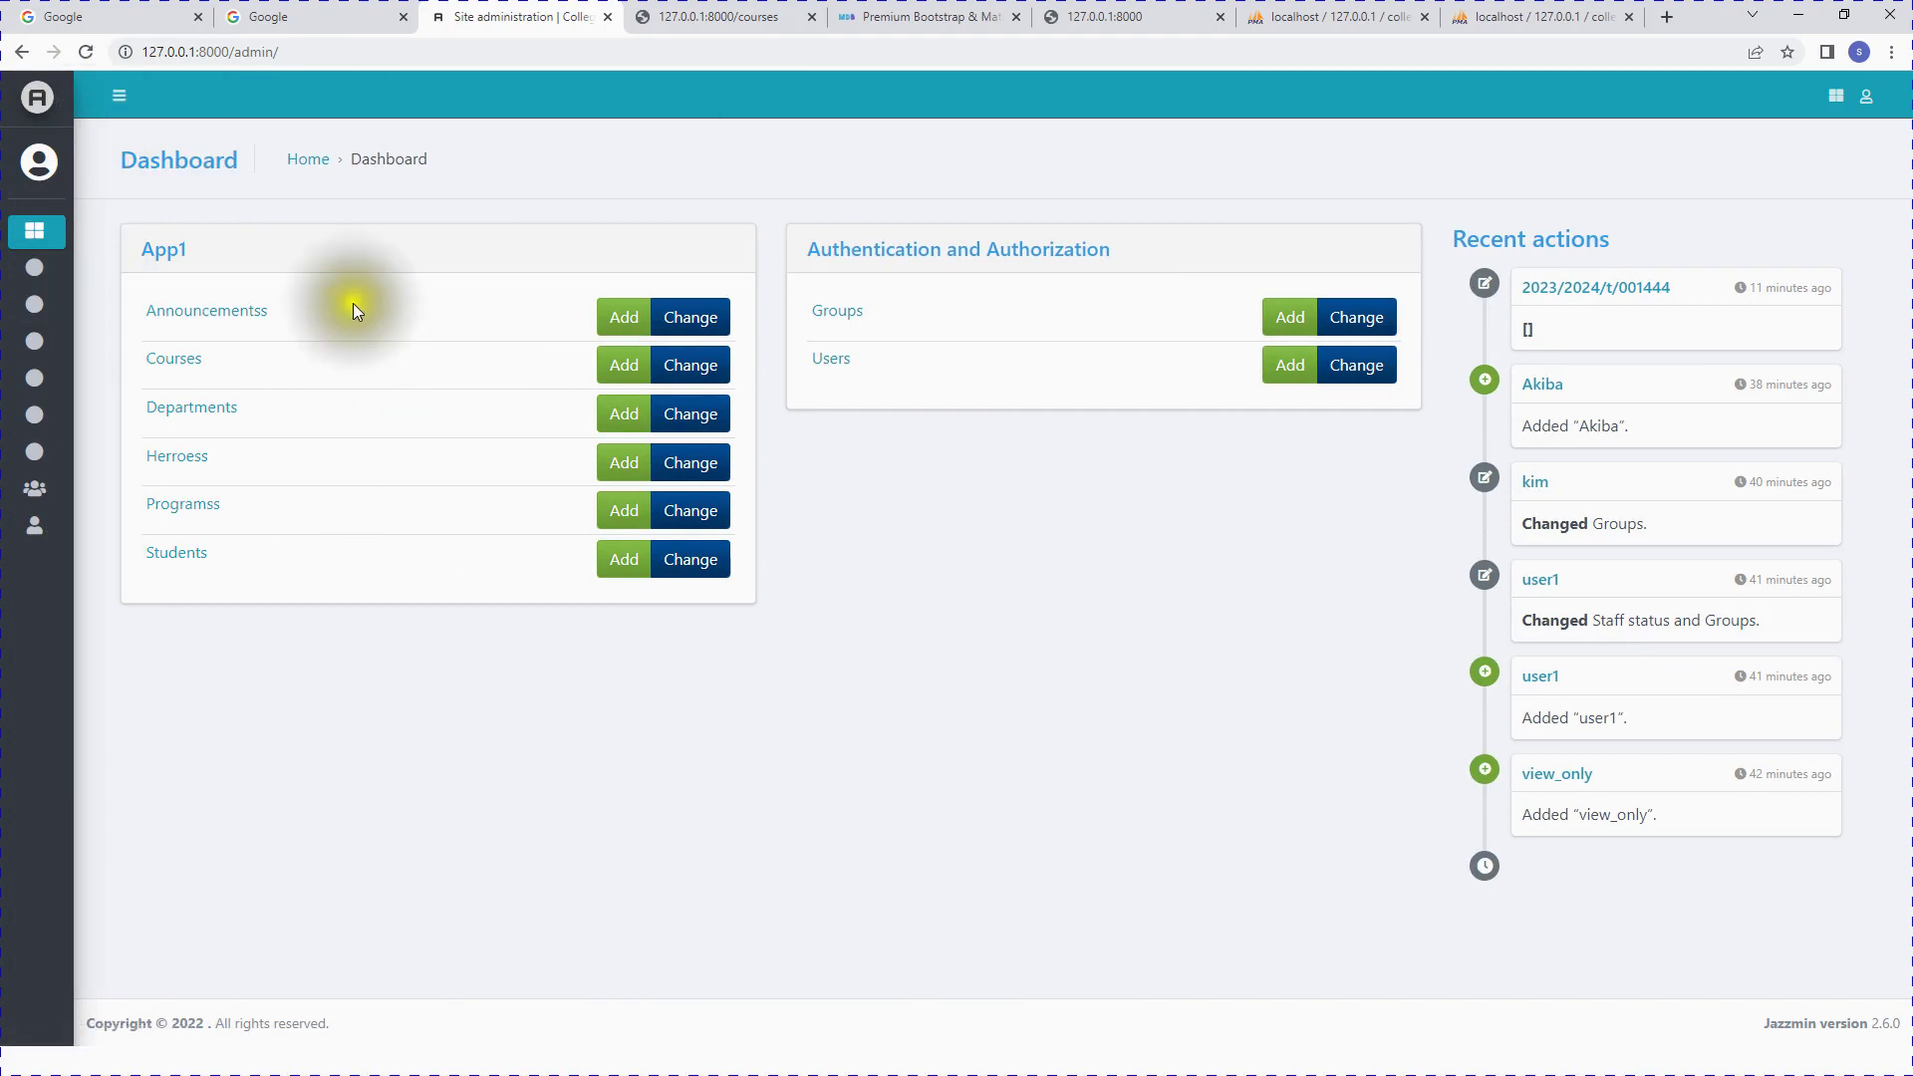
key("super")
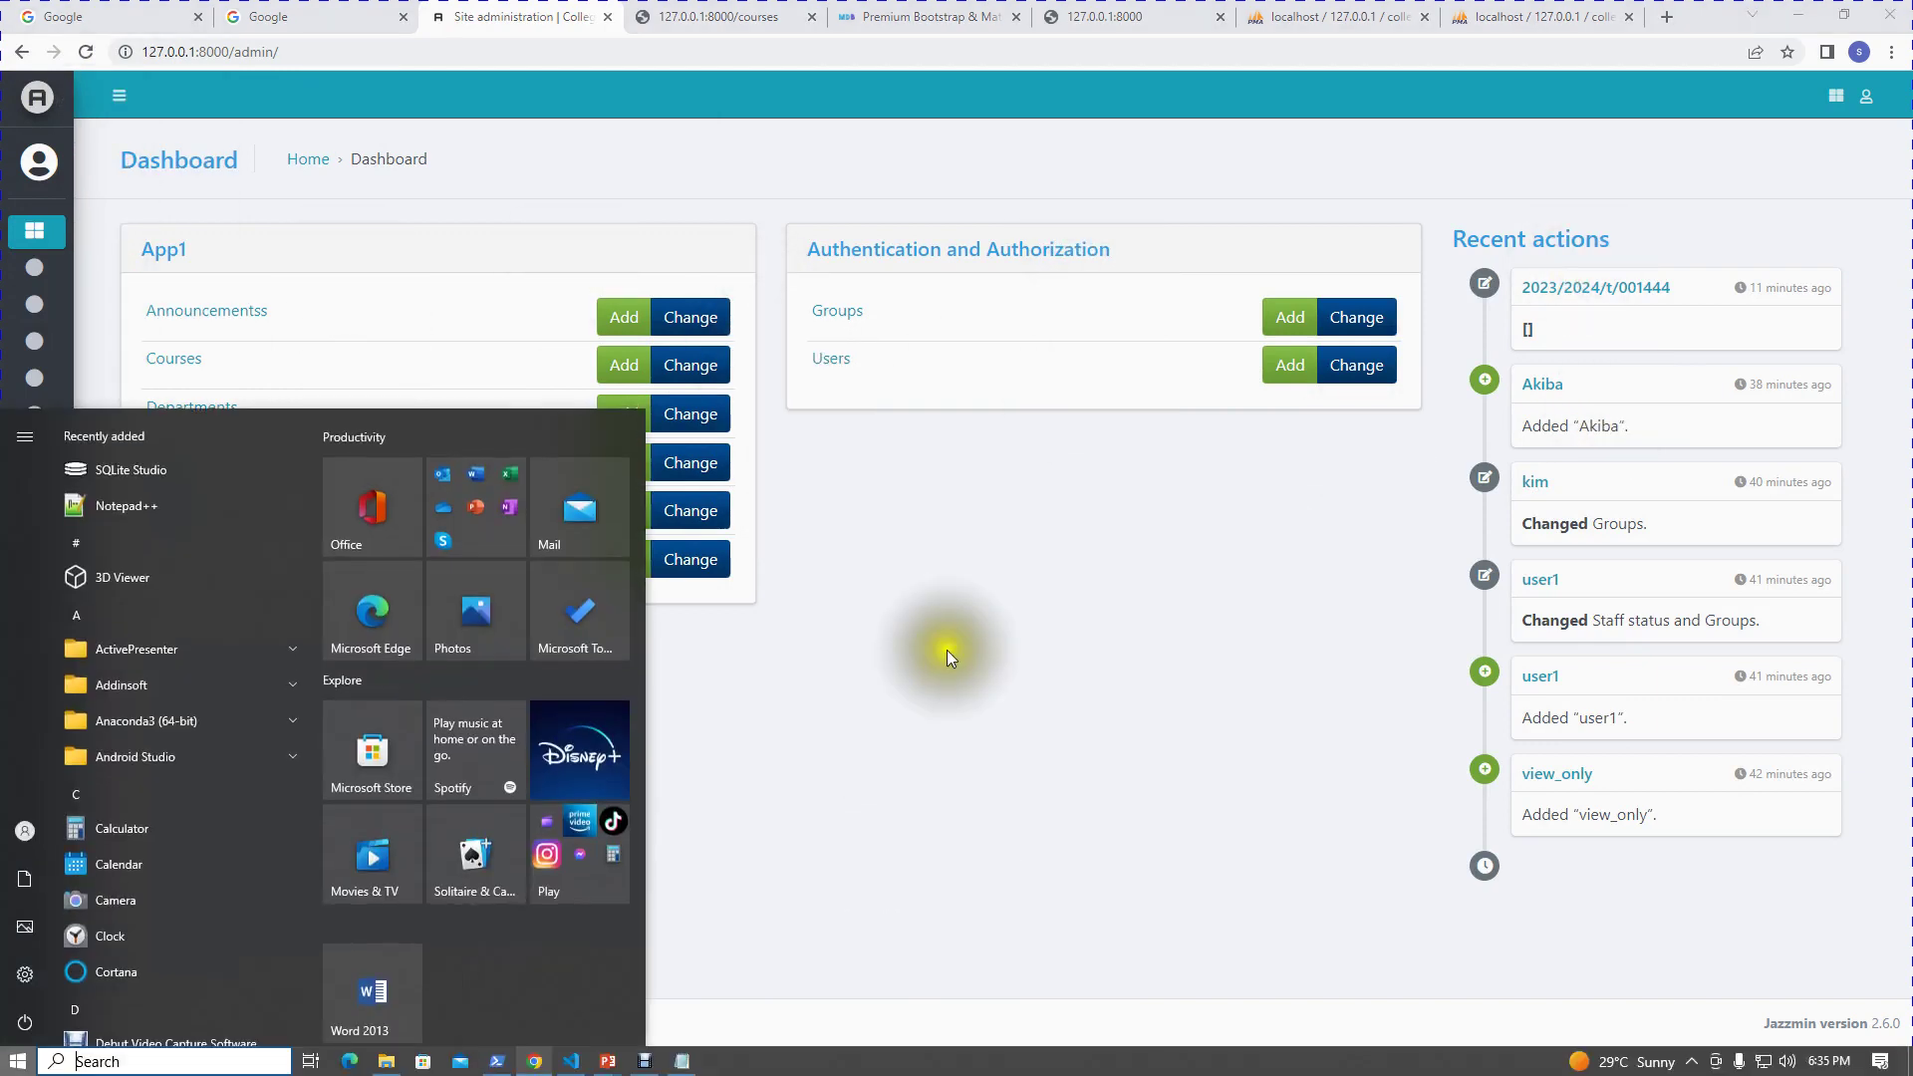
left_click(906, 577)
mouse_move(127, 596)
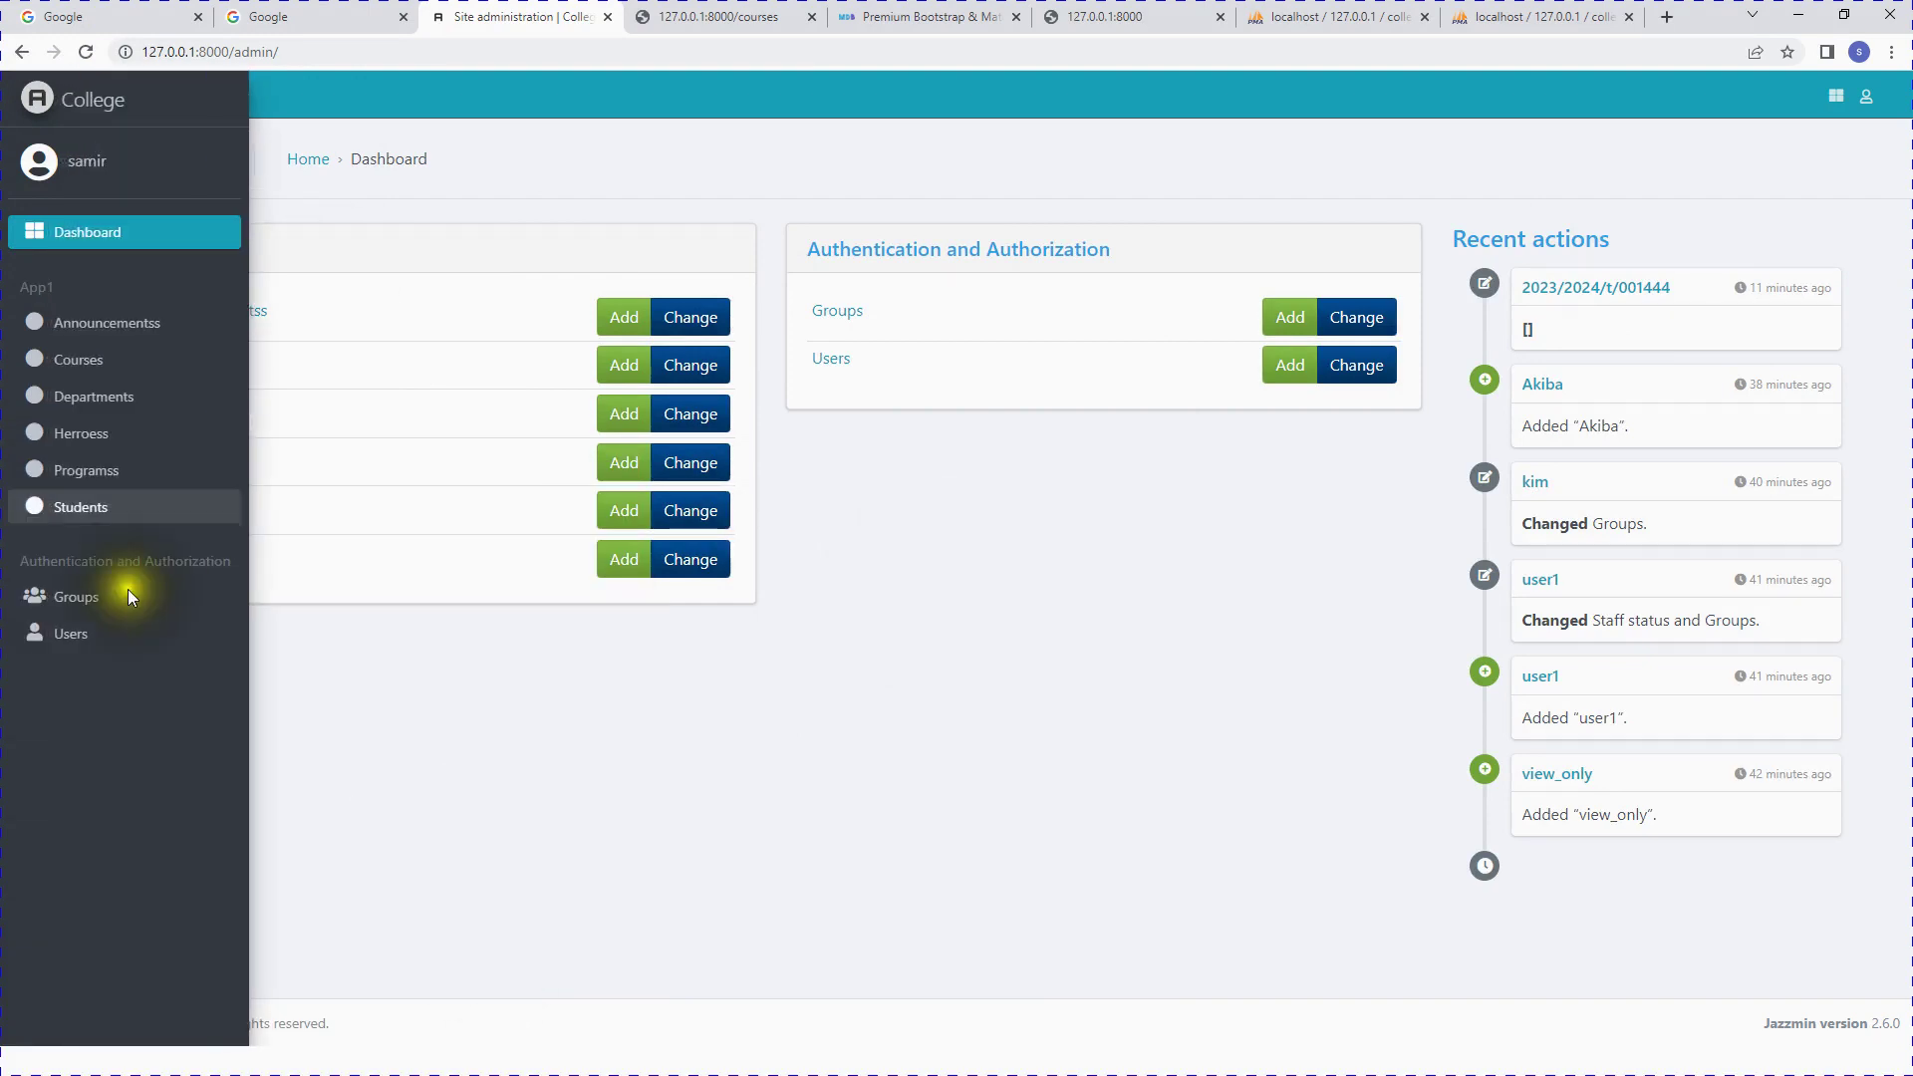
key("super")
mouse_move(594, 1060)
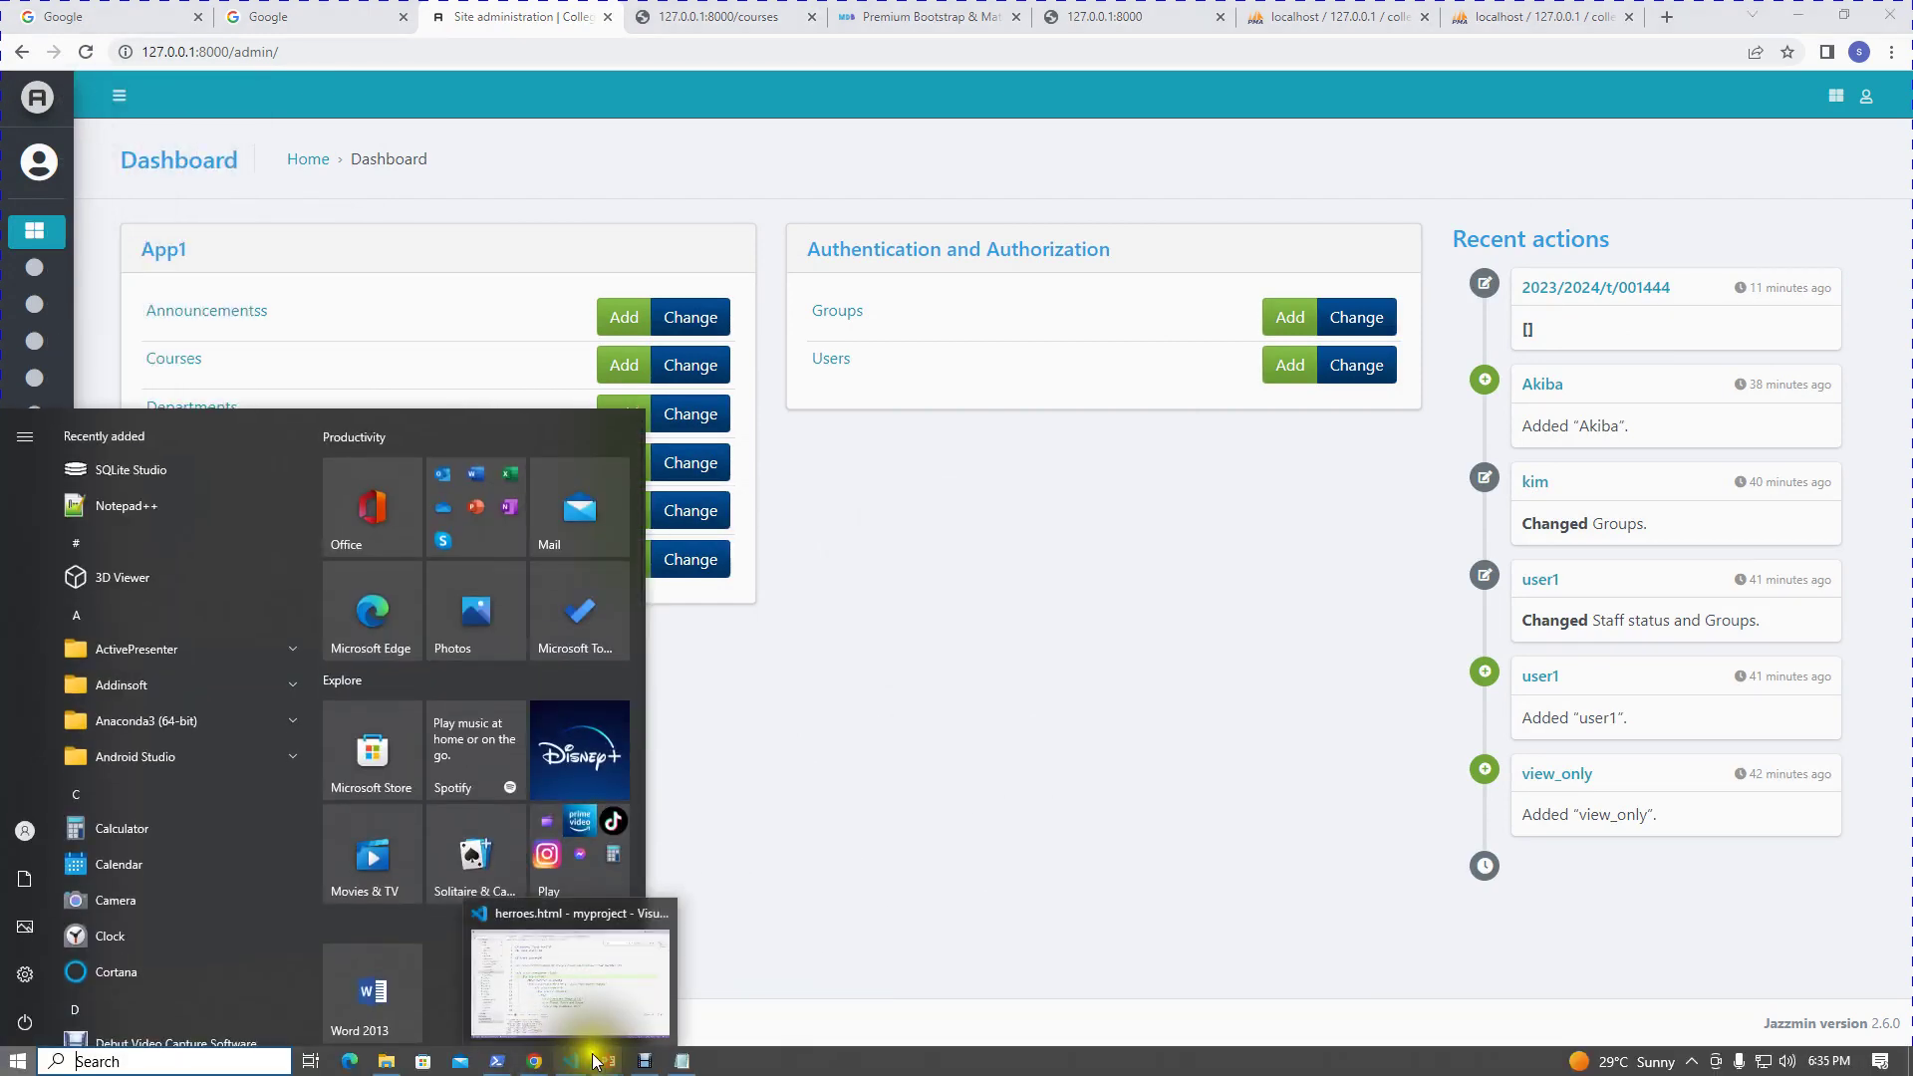
left_click(642, 984)
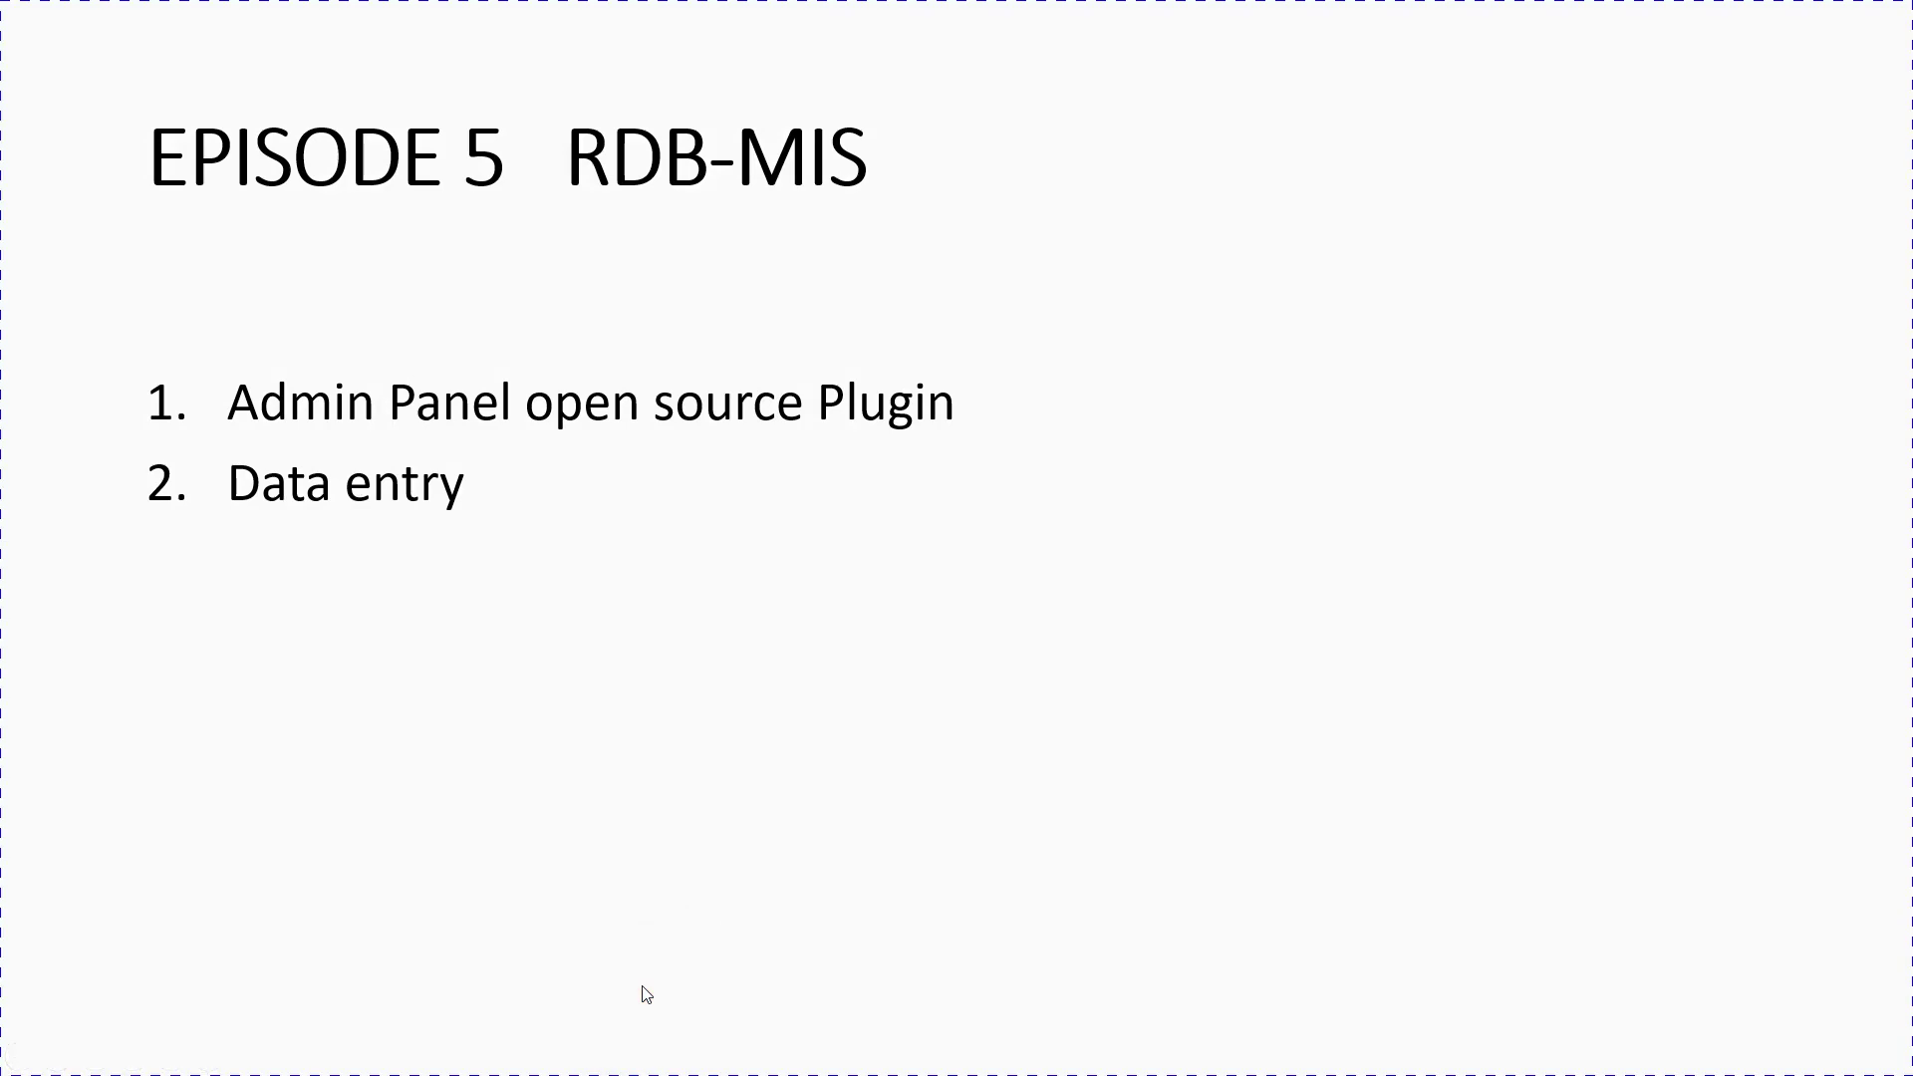
Step: Advance the slideshow to the EPISODE 6 RDB-MIS slide on Pagination and Editable list
key("Right")
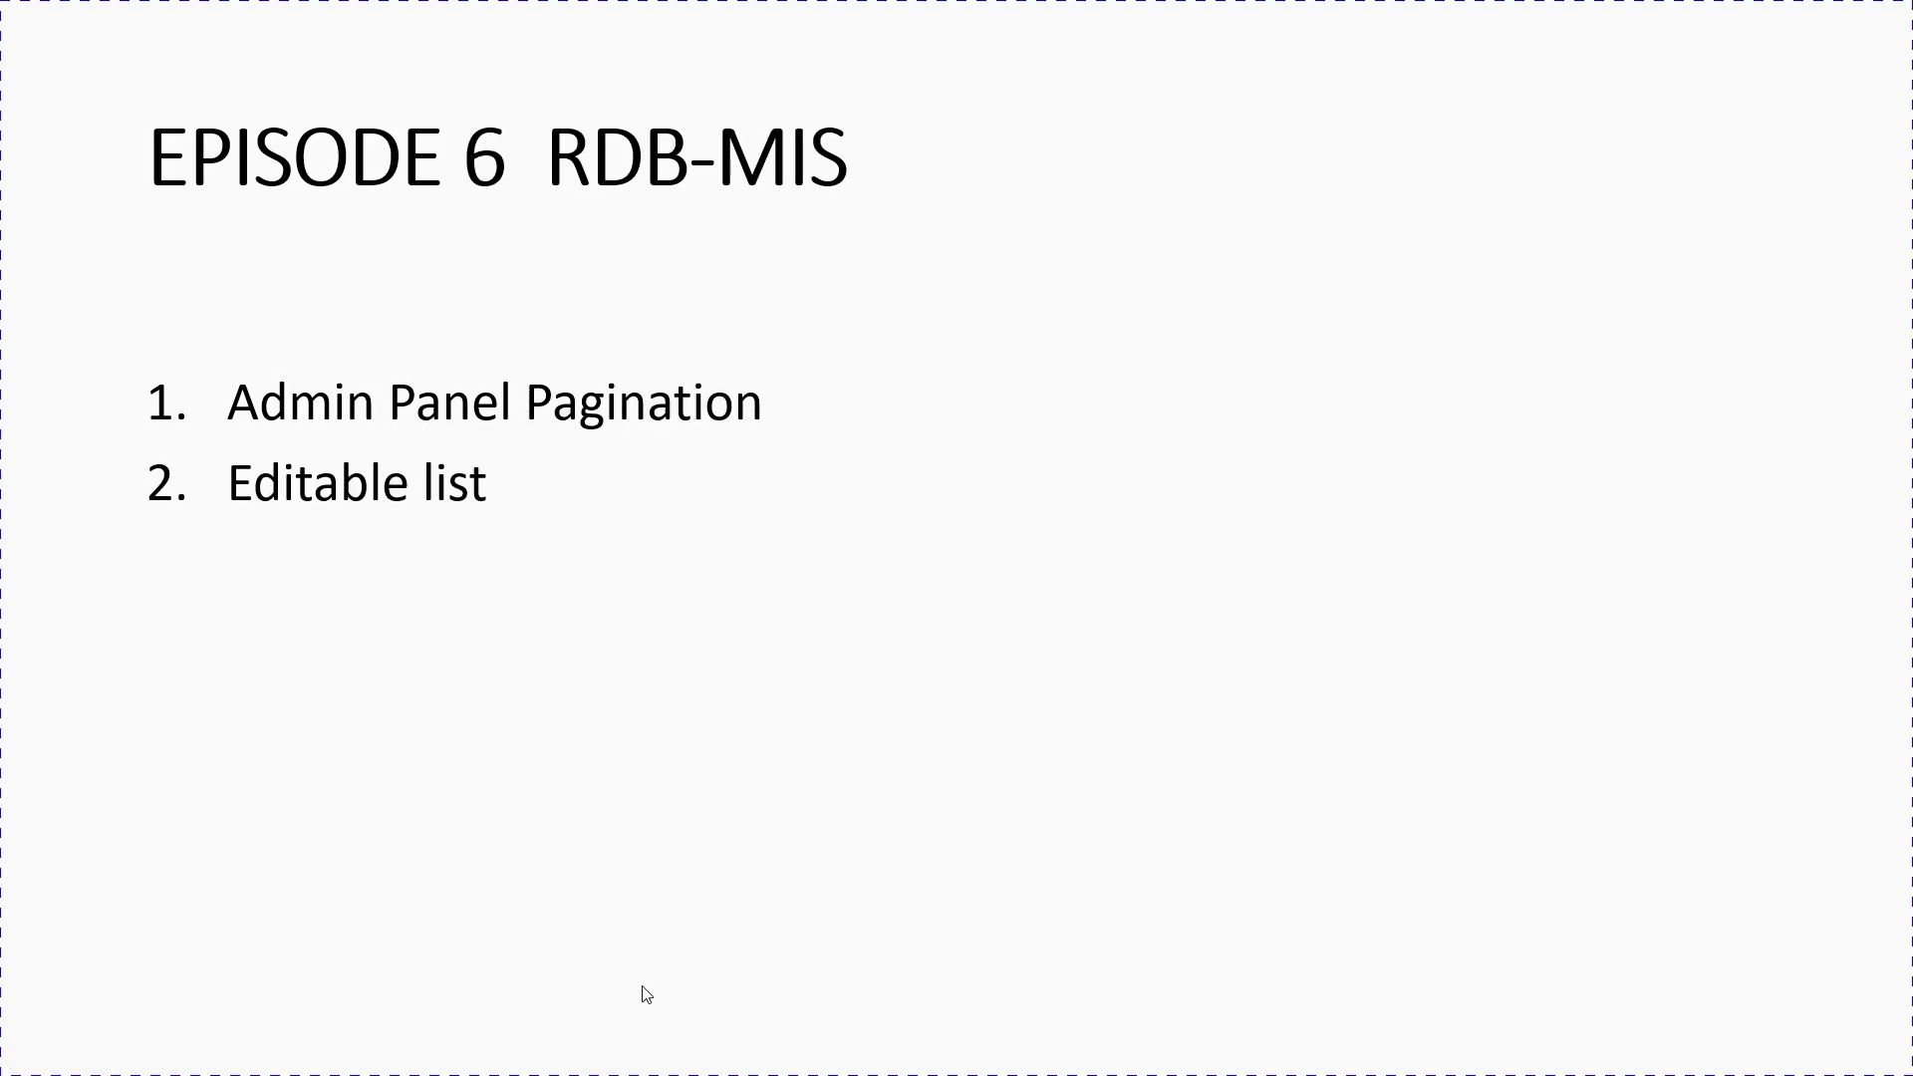
key("super")
Step: Return to Chrome, open the Programss list and highlight its 15-program total
left_click(537, 1062)
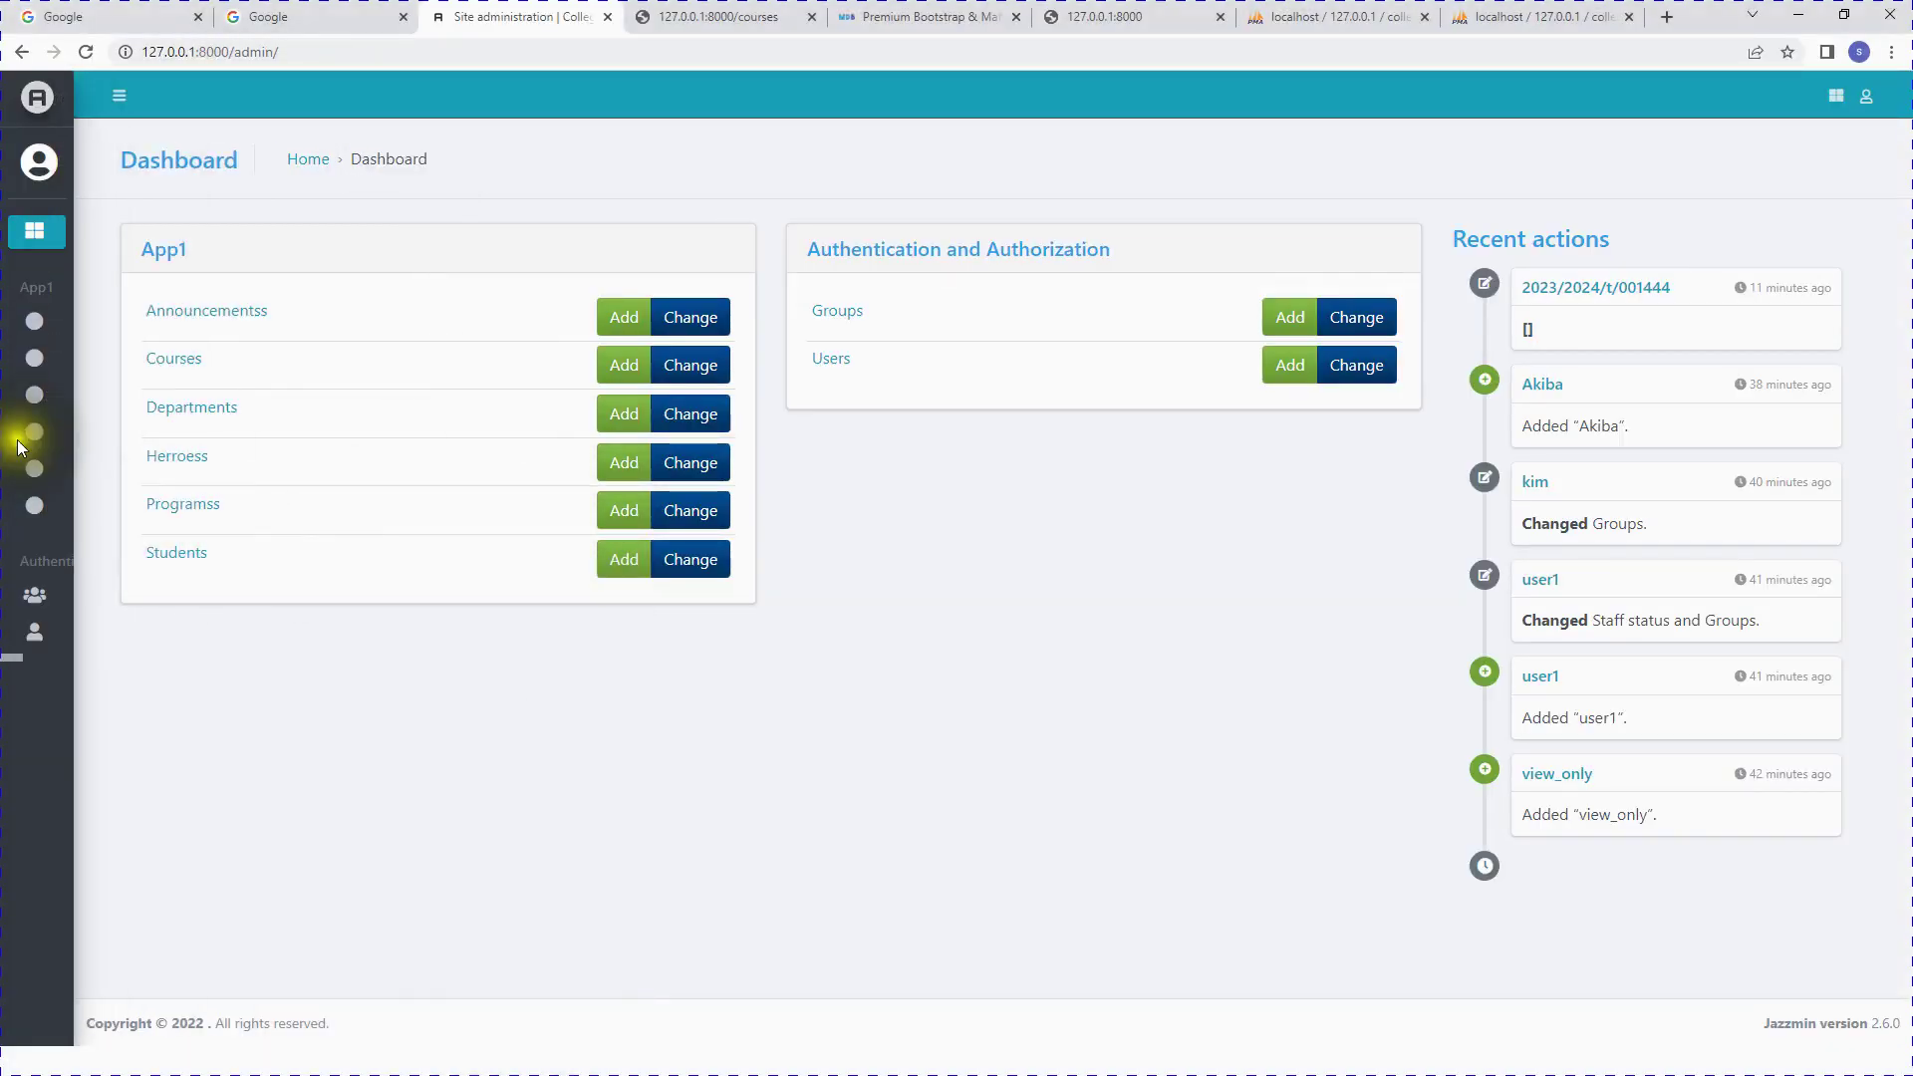
mouse_move(69, 430)
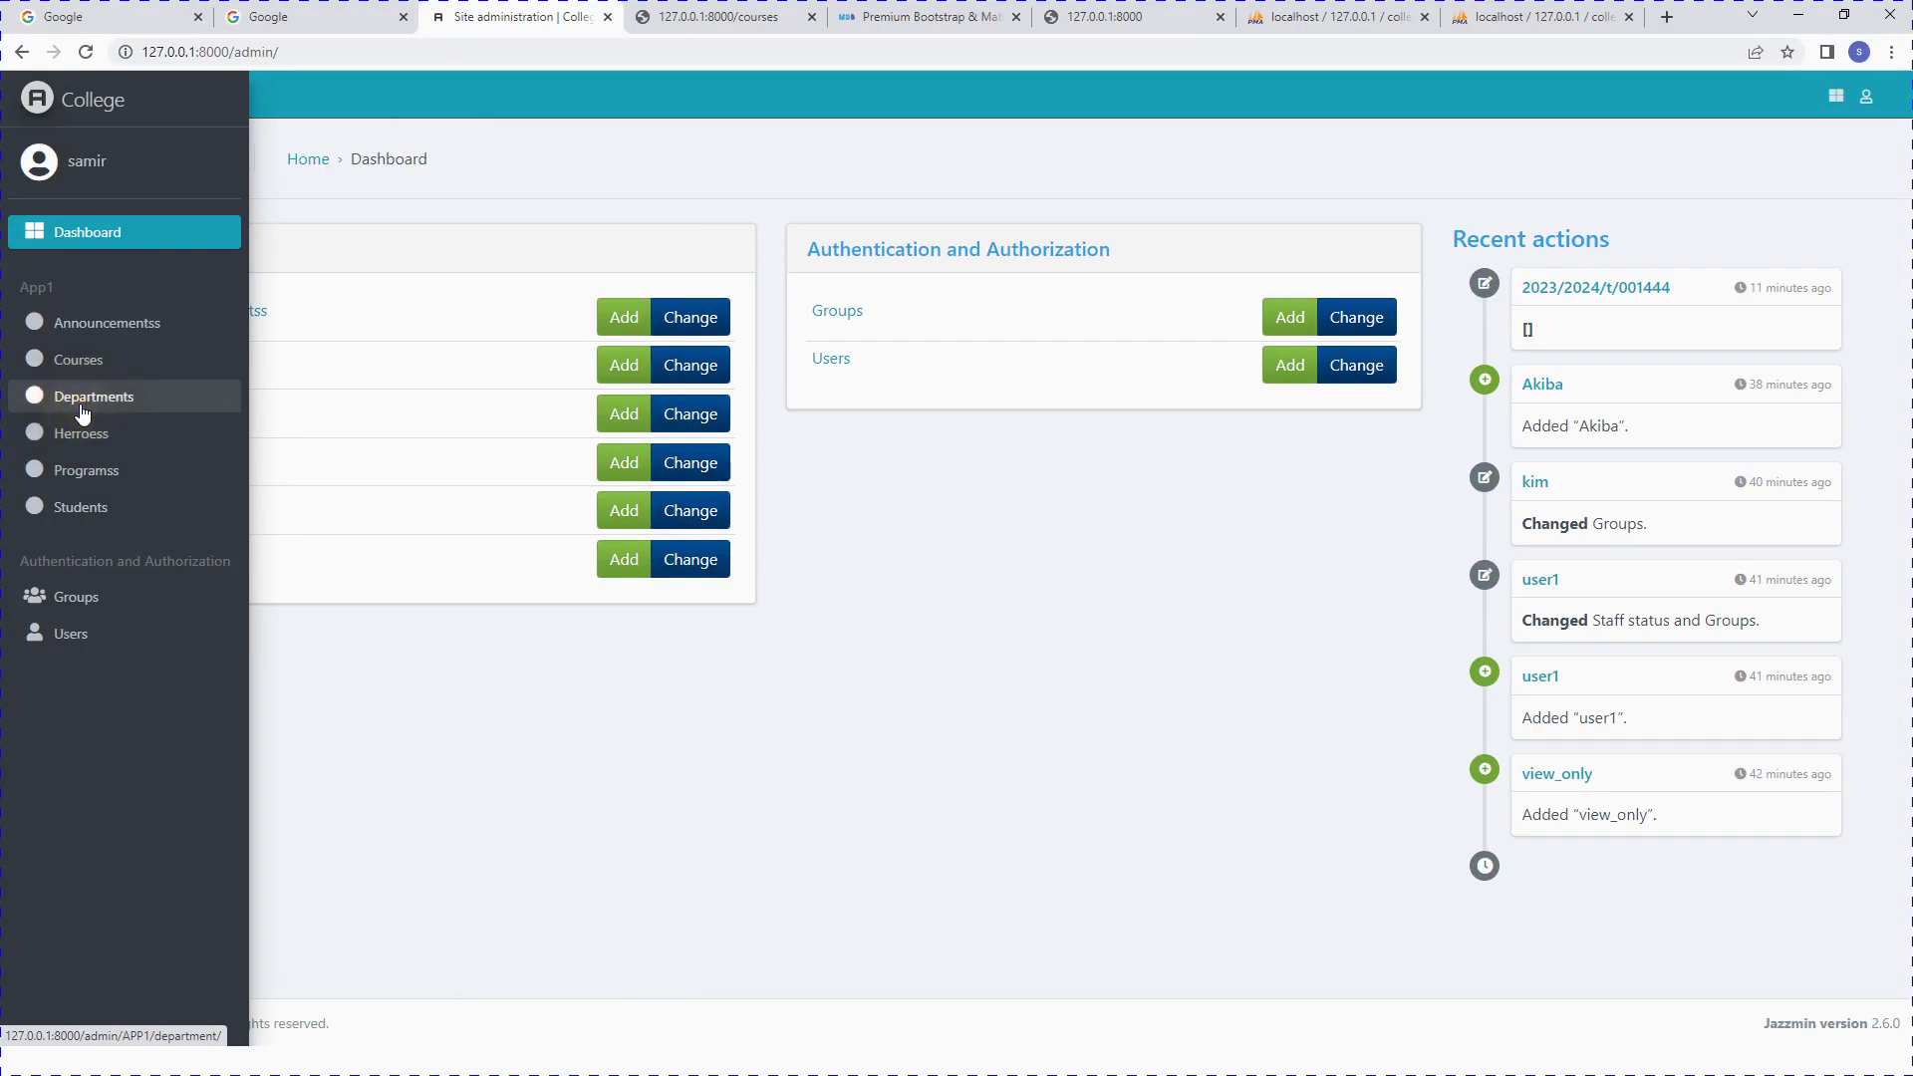
left_click(86, 469)
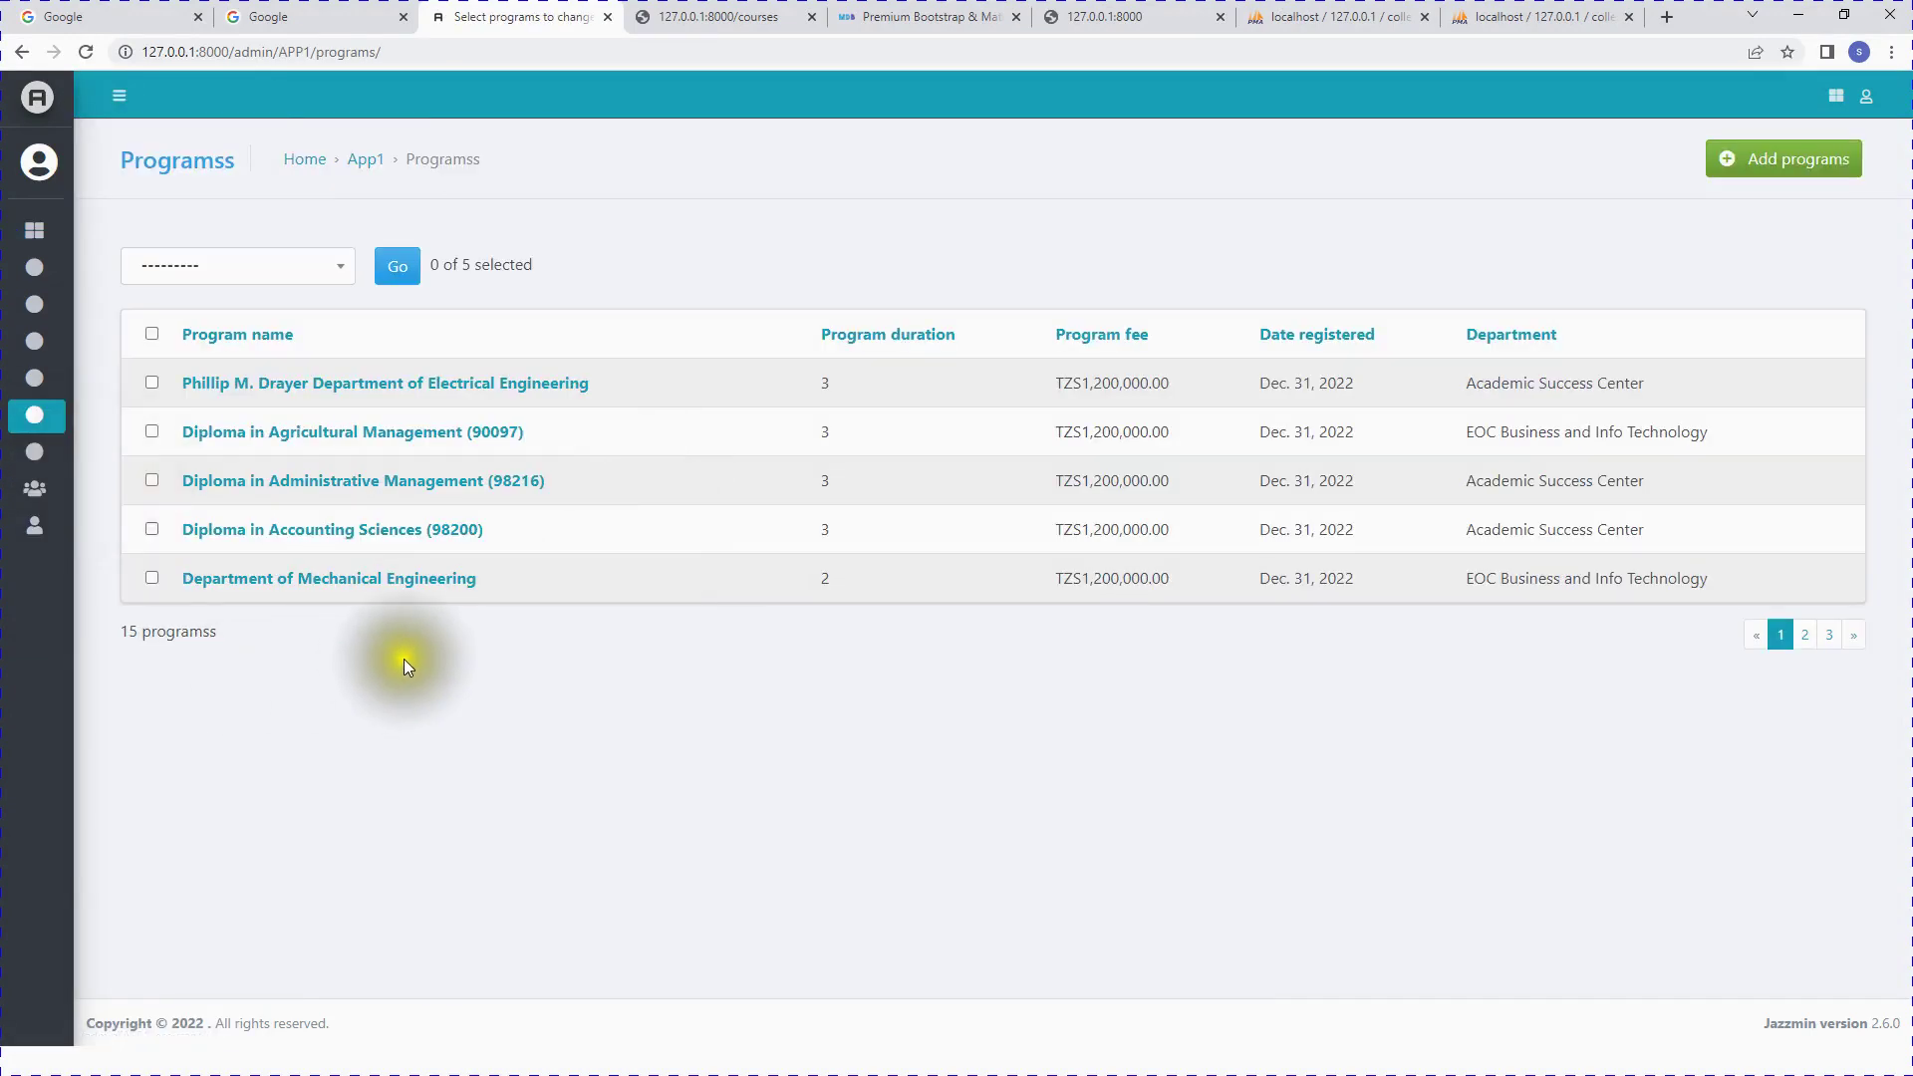
left_click(243, 641)
left_click_drag(244, 646, 98, 638)
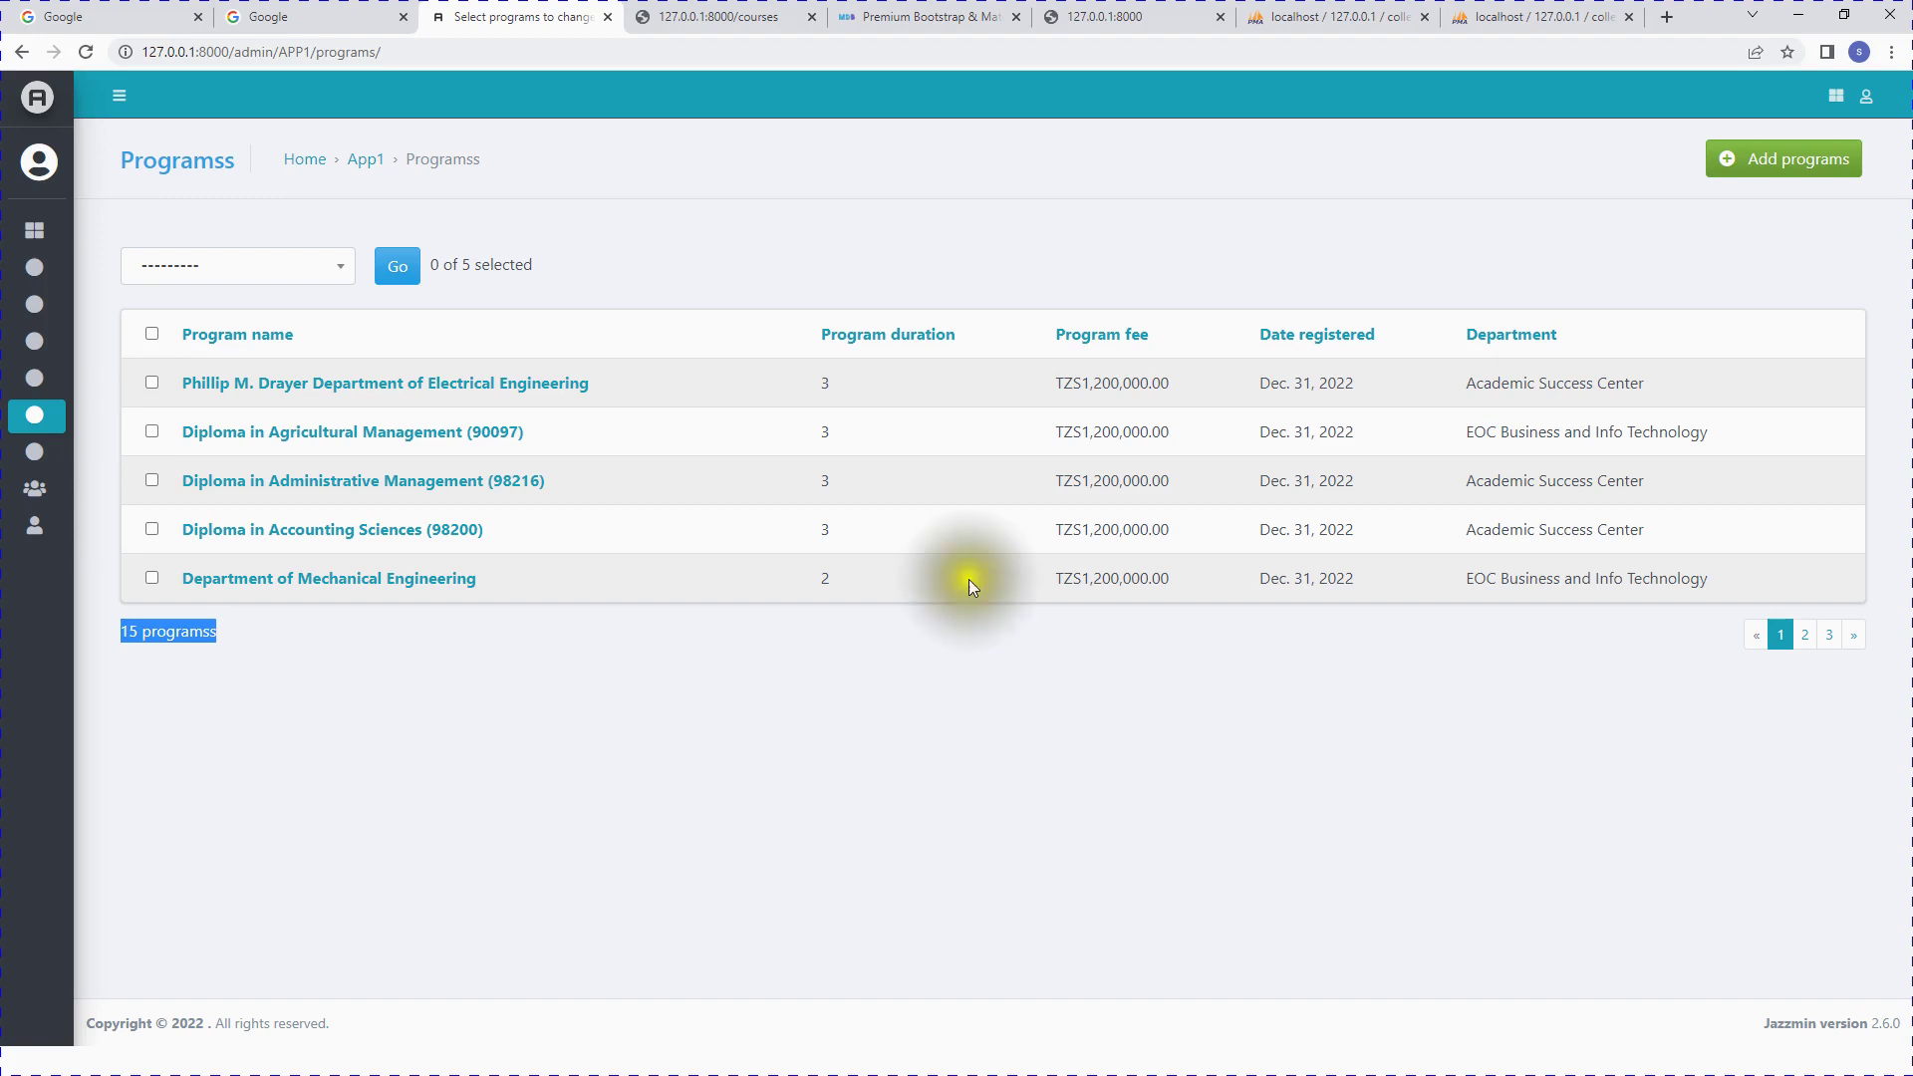
Step: Page forward through the Programss list to page 3
left_click(1853, 641)
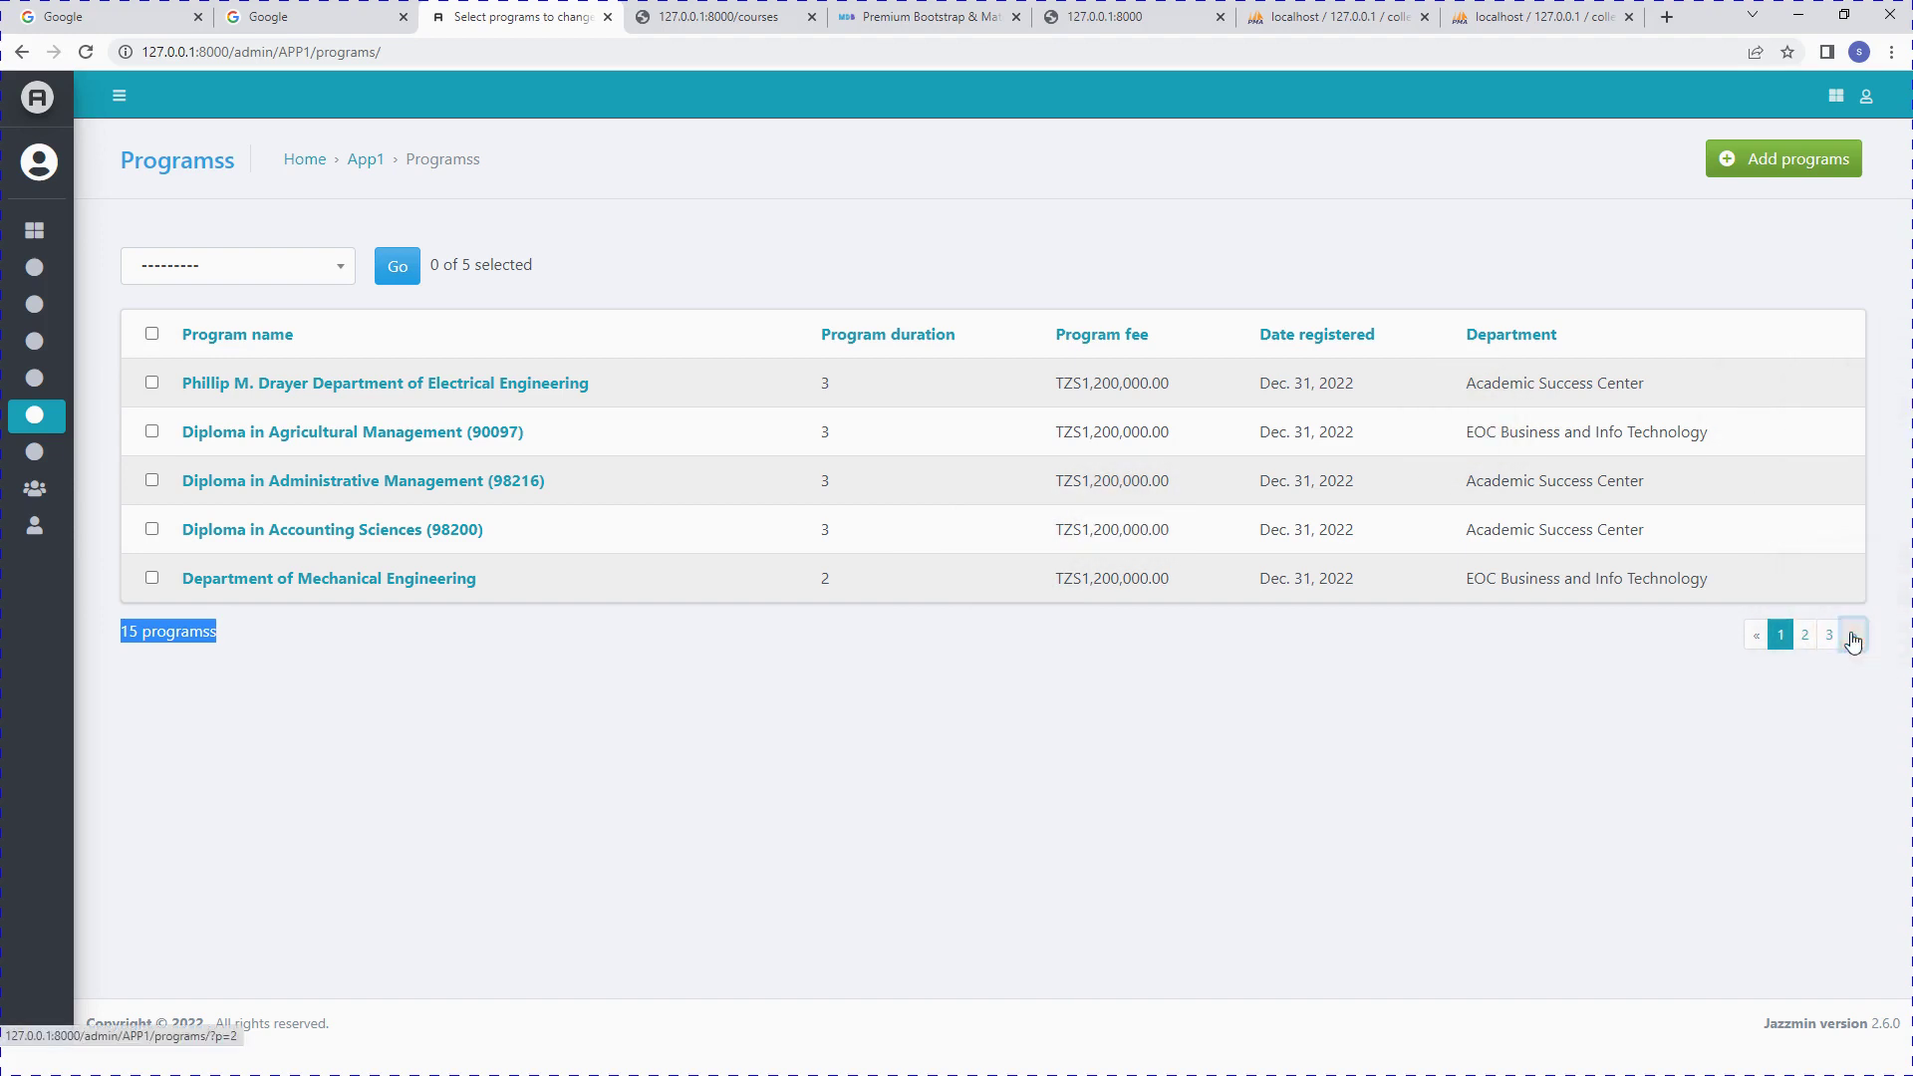
left_click(1852, 637)
left_click(1848, 628)
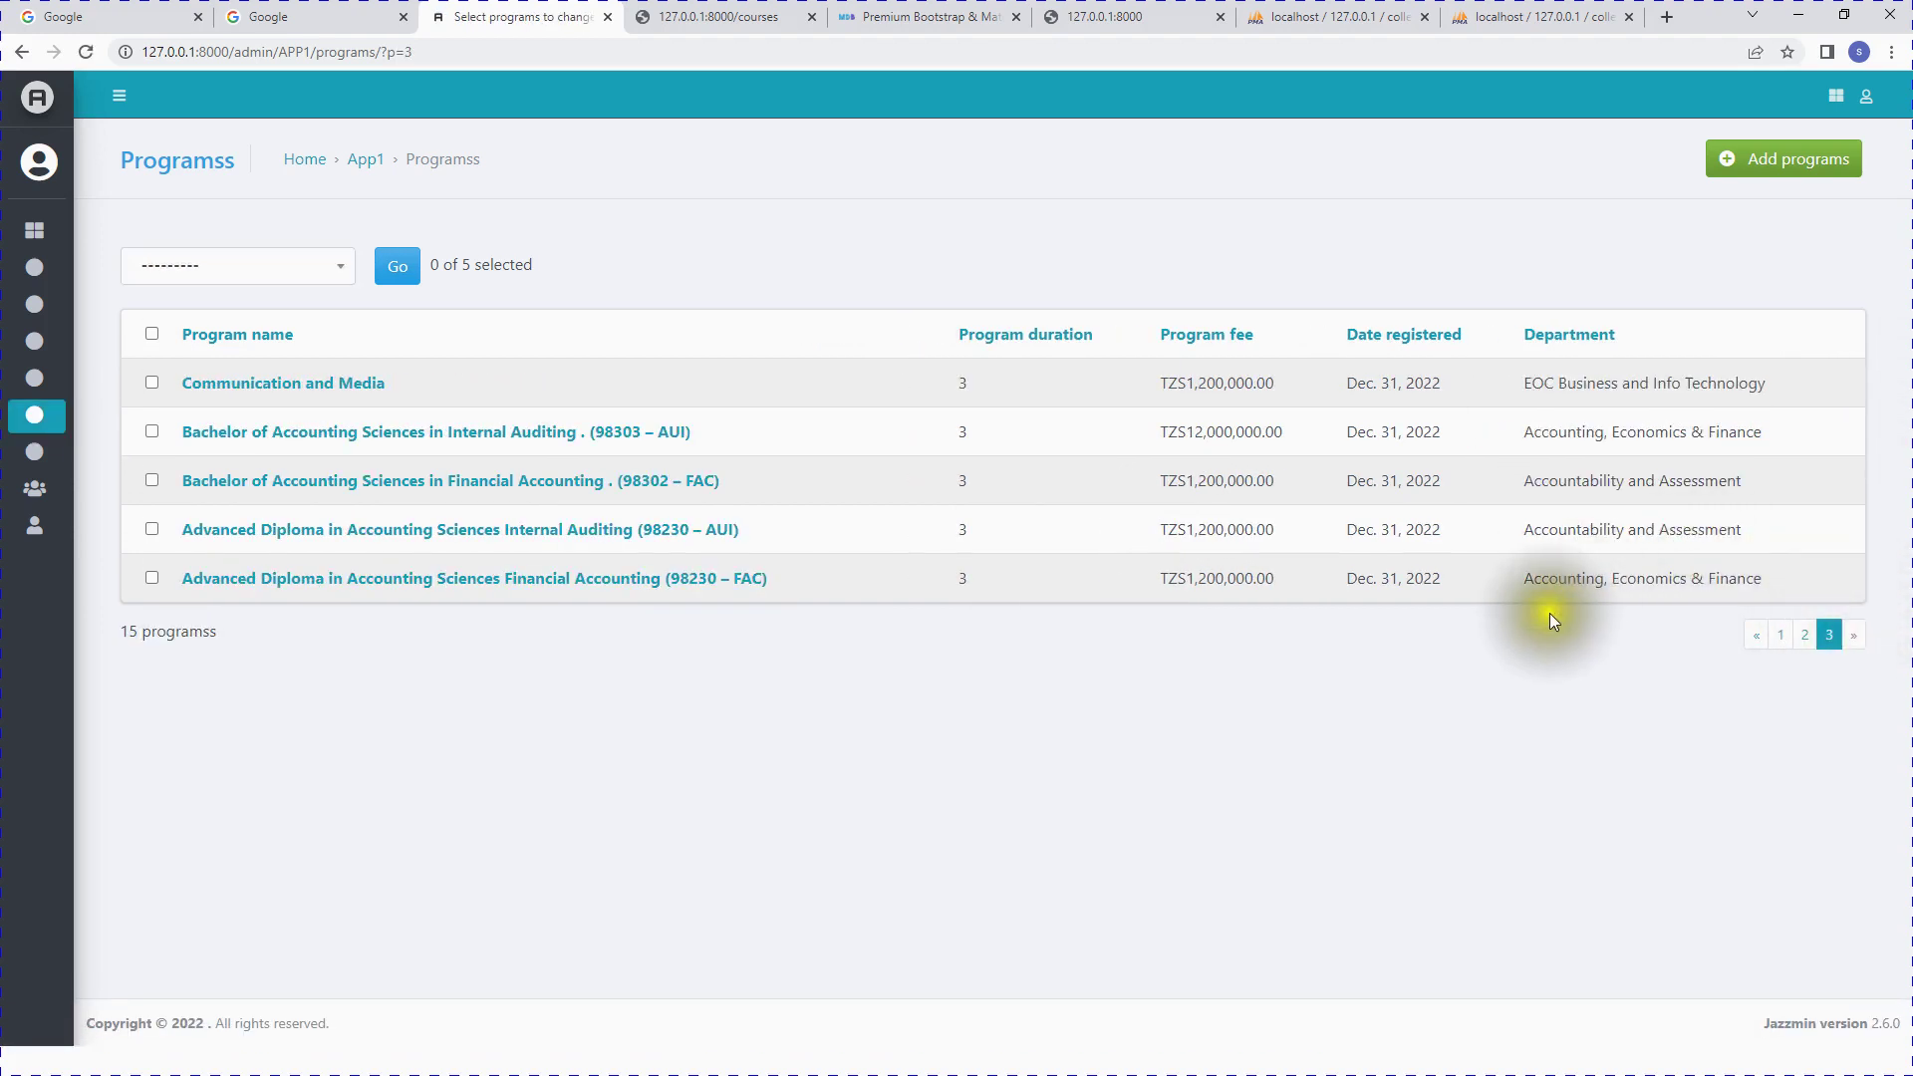
key("super")
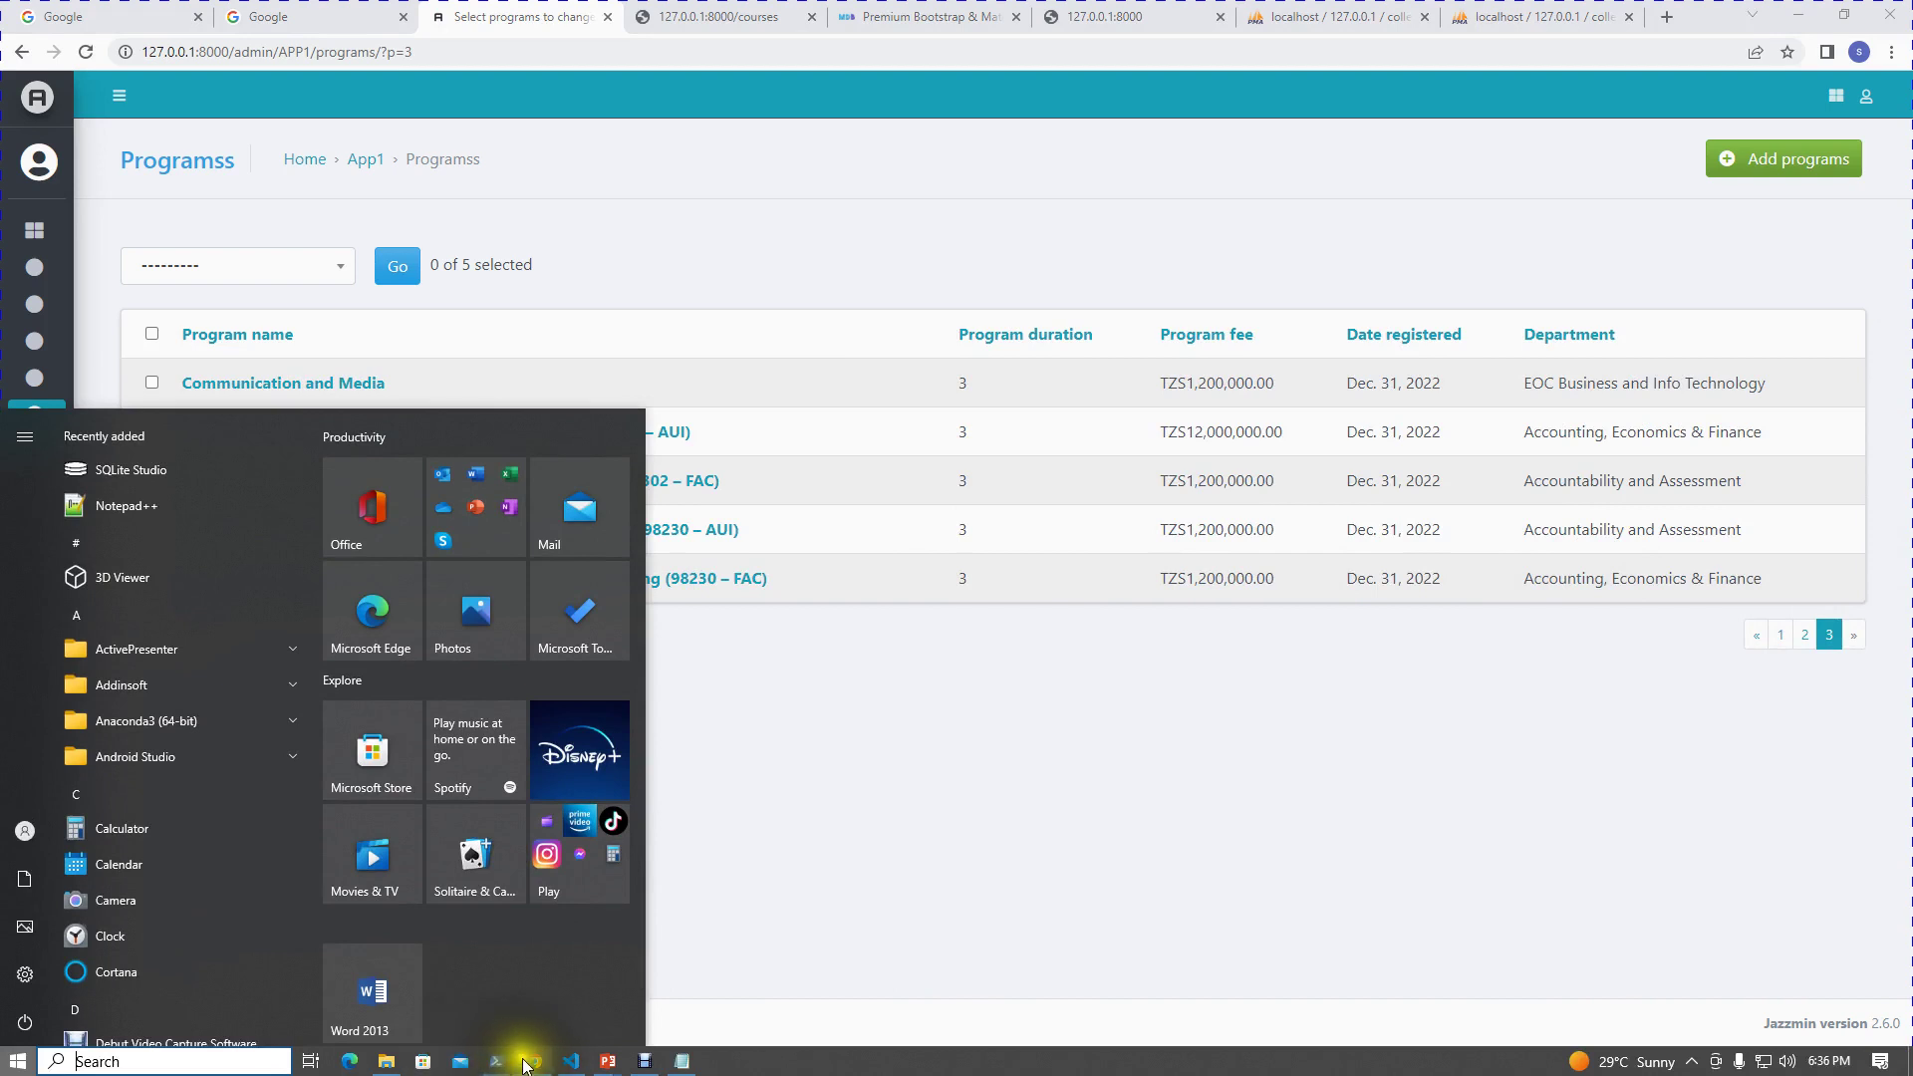
mouse_move(528, 1059)
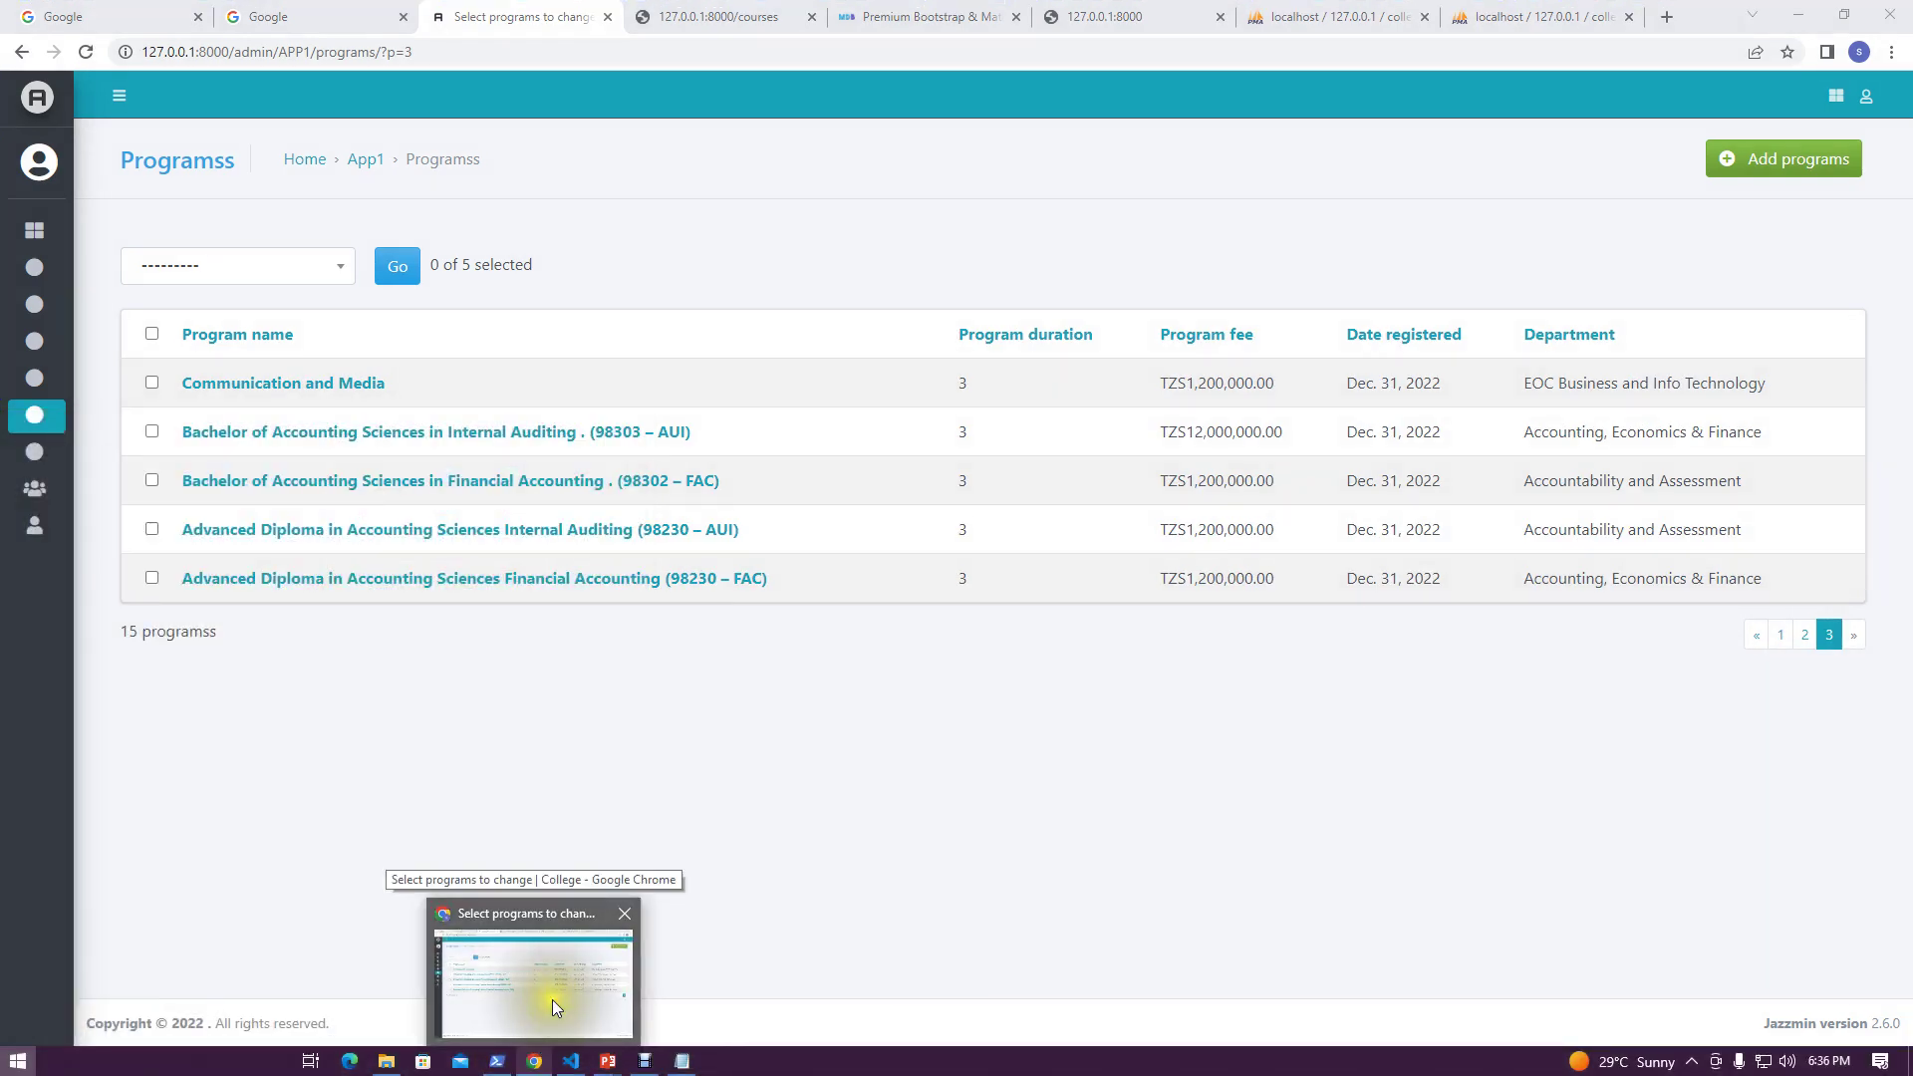
mouse_move(610, 1056)
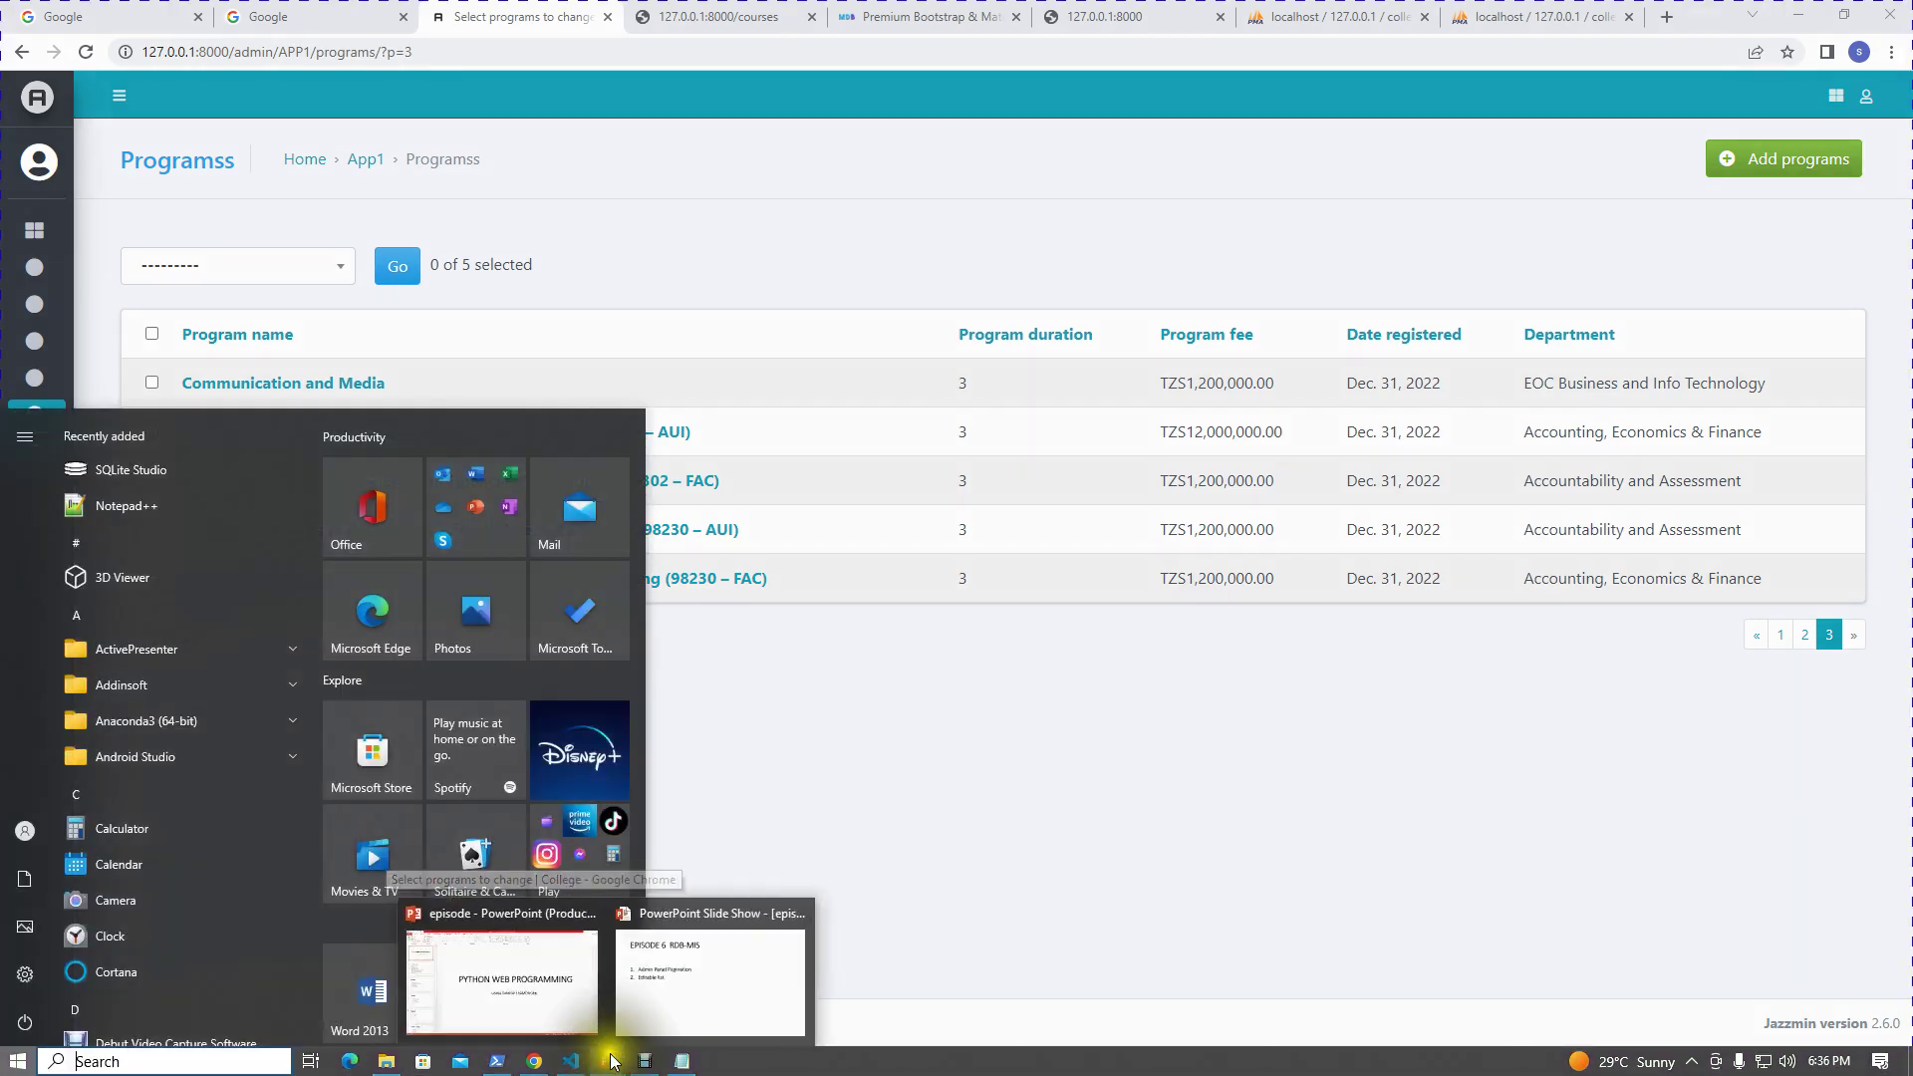
left_click(640, 1015)
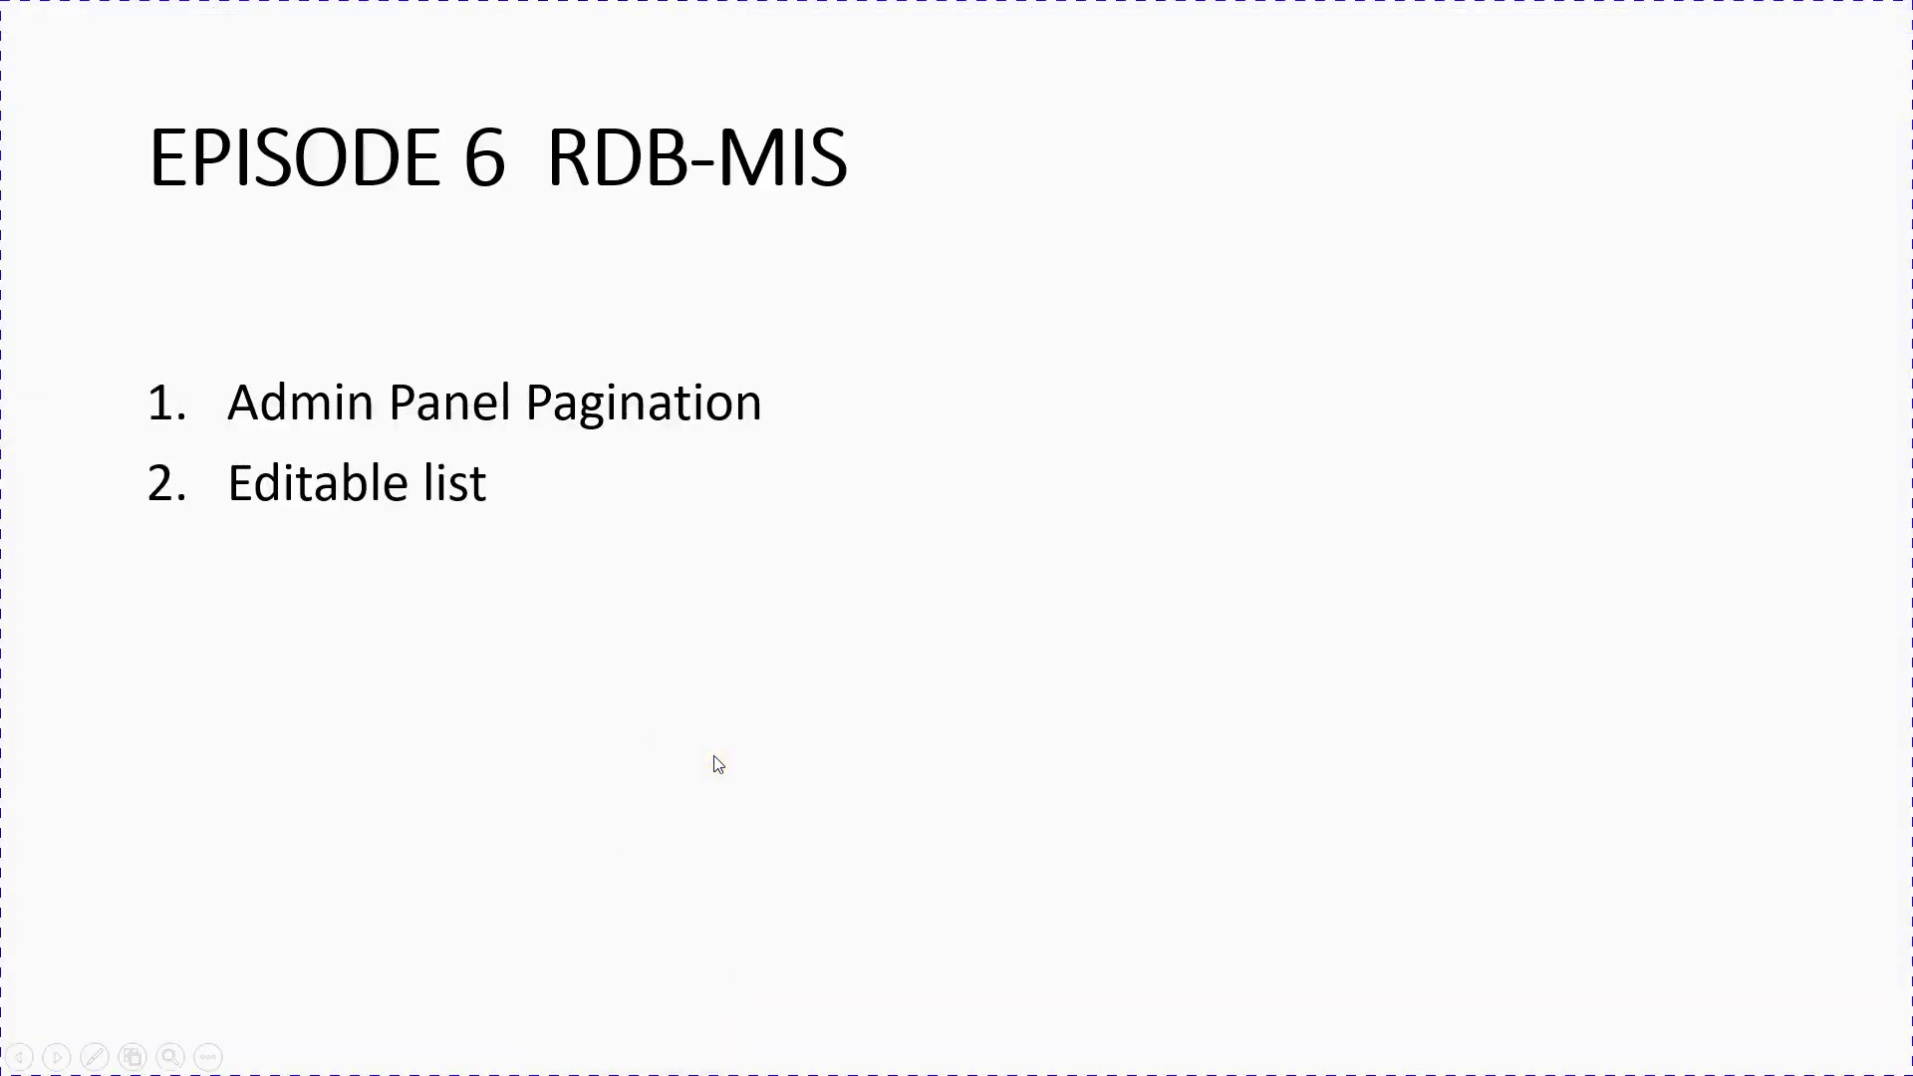
key("super")
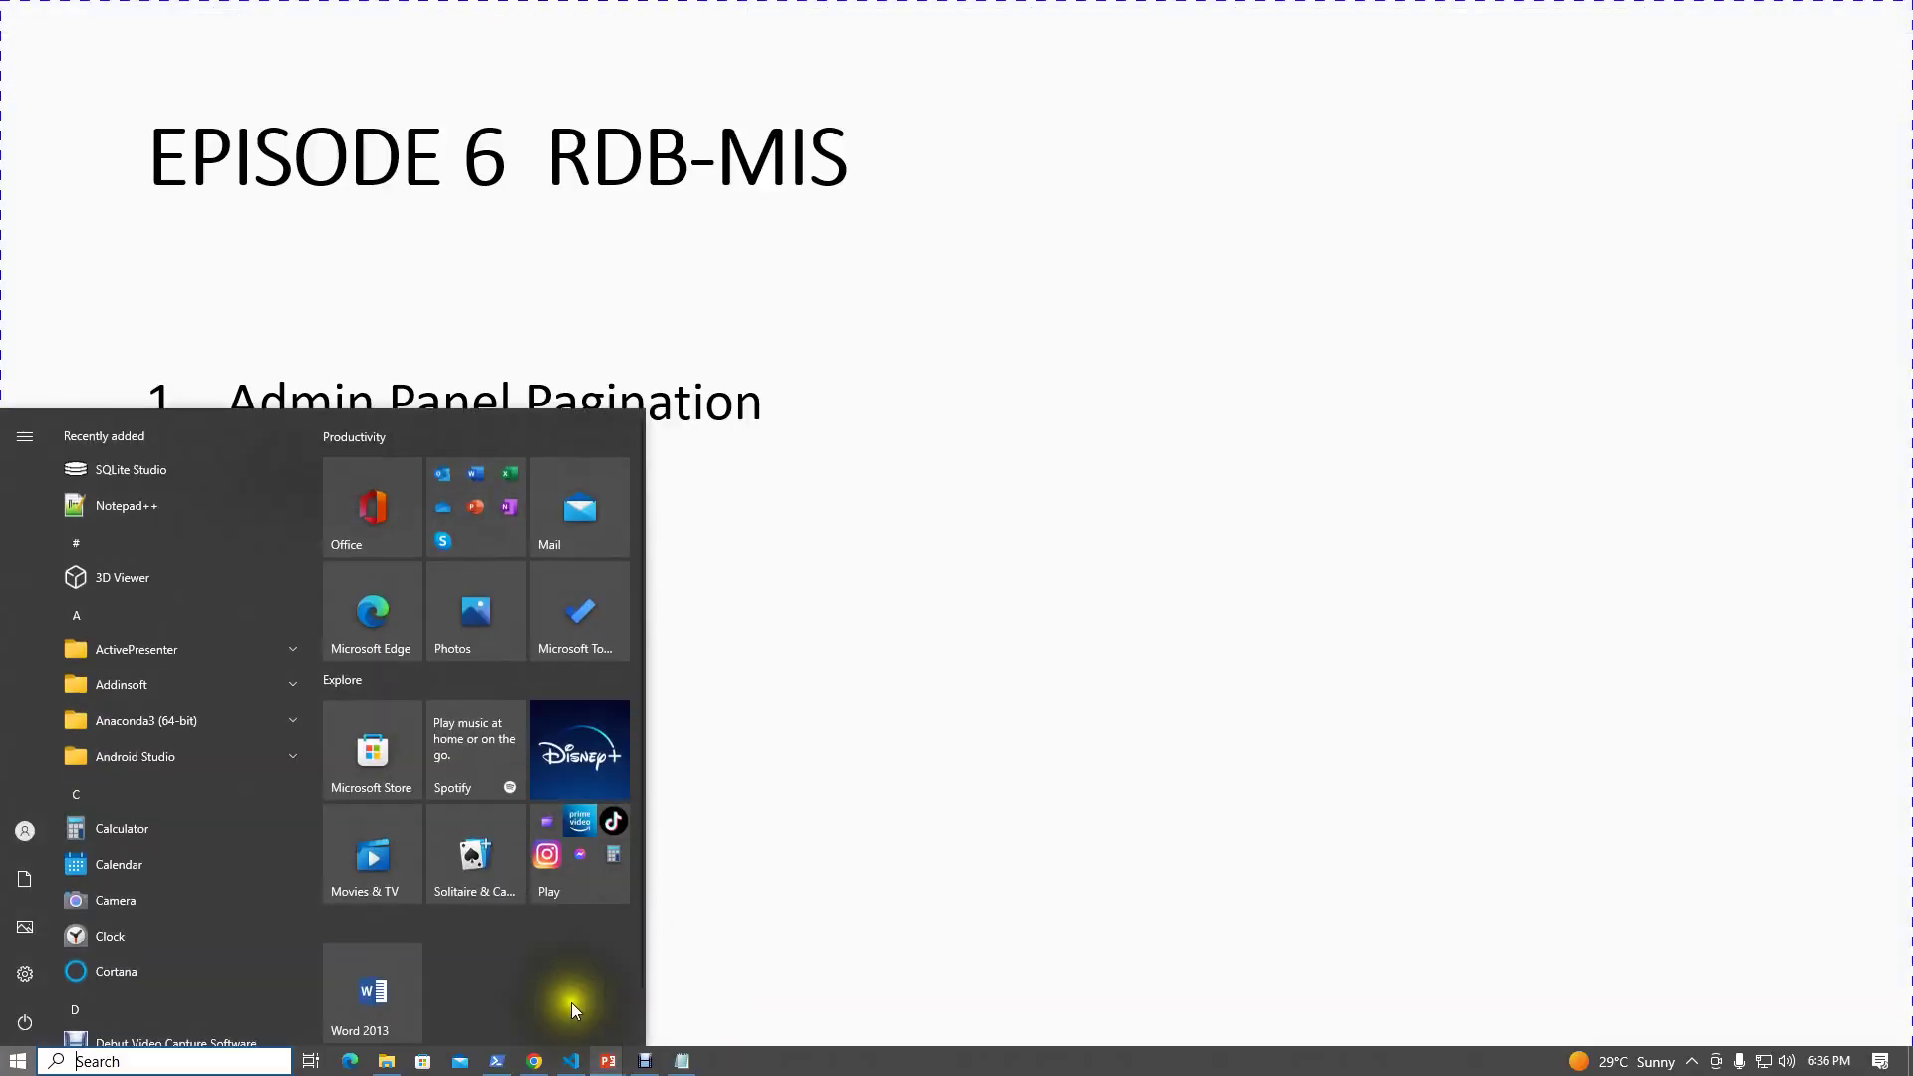
left_click(535, 1059)
mouse_move(30, 289)
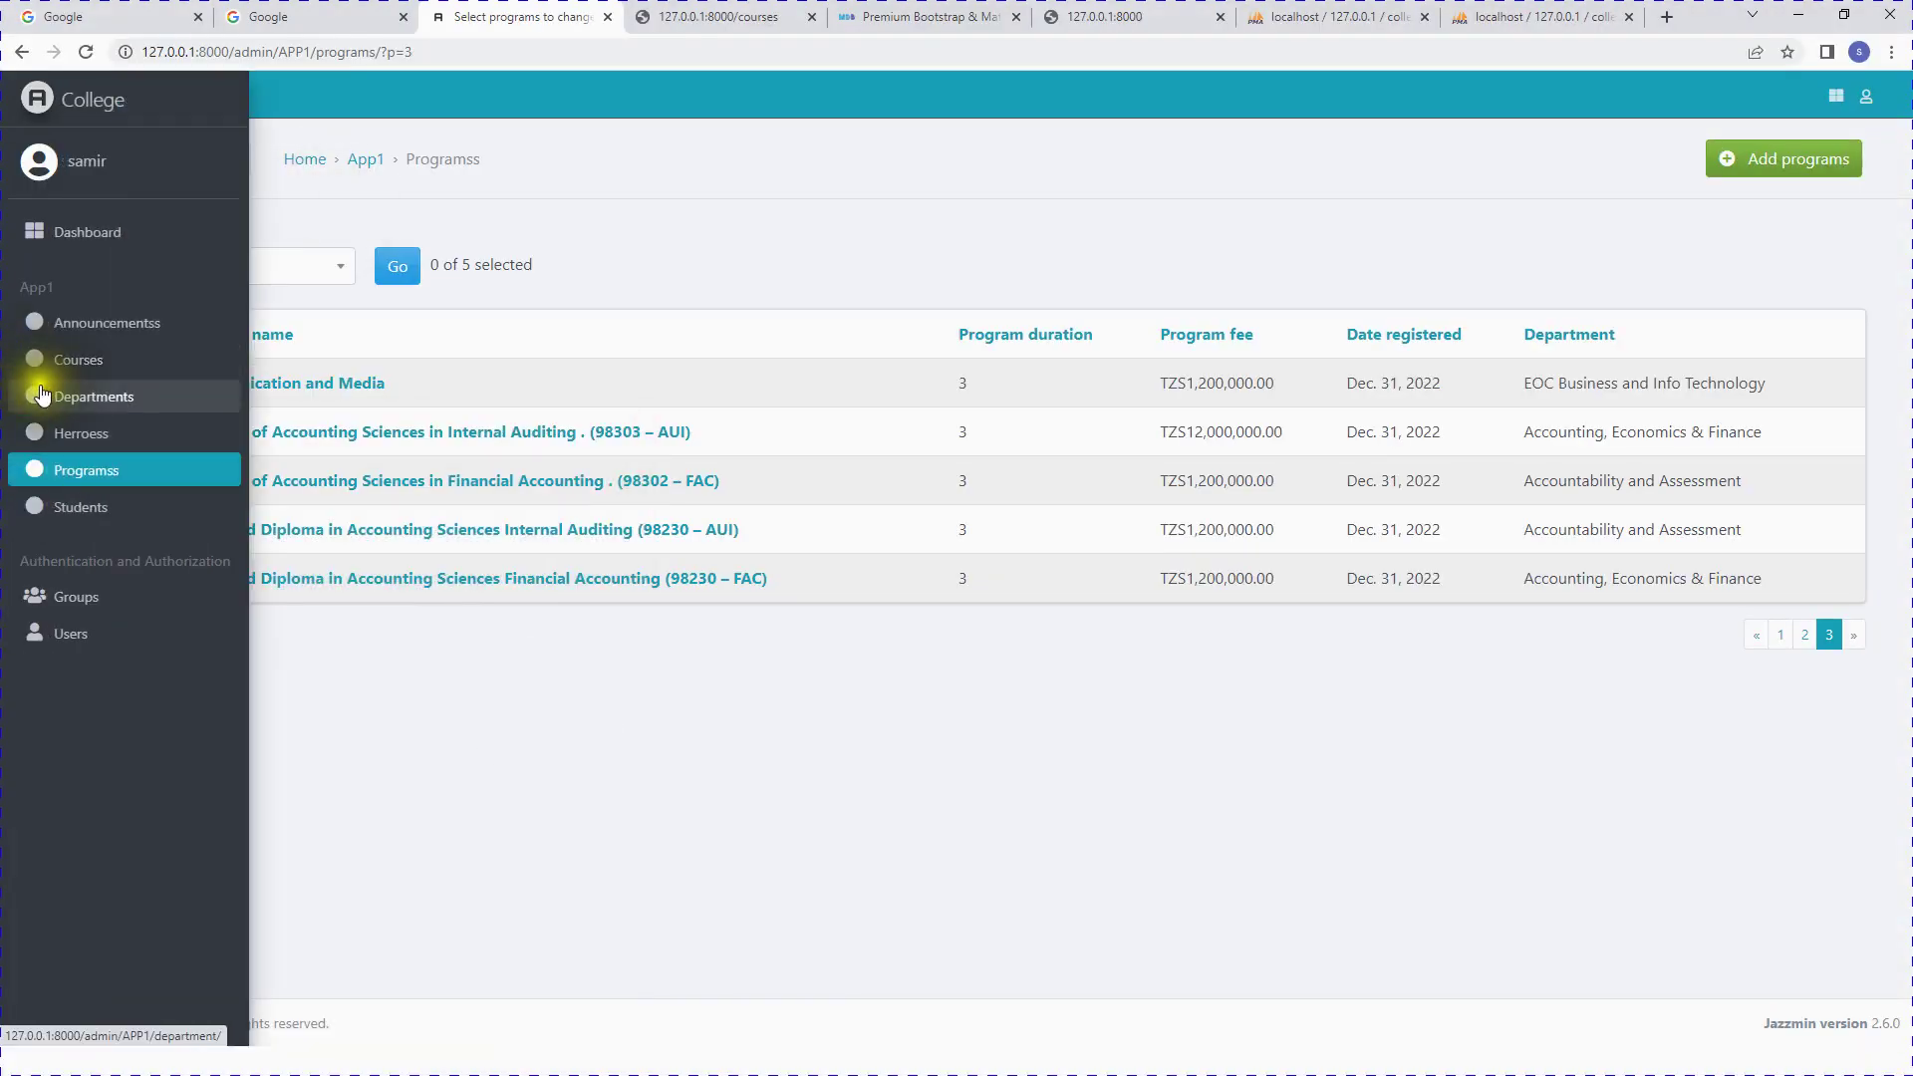
Step: Open the Students list and the first student's edit form, then go back to the list
left_click(88, 508)
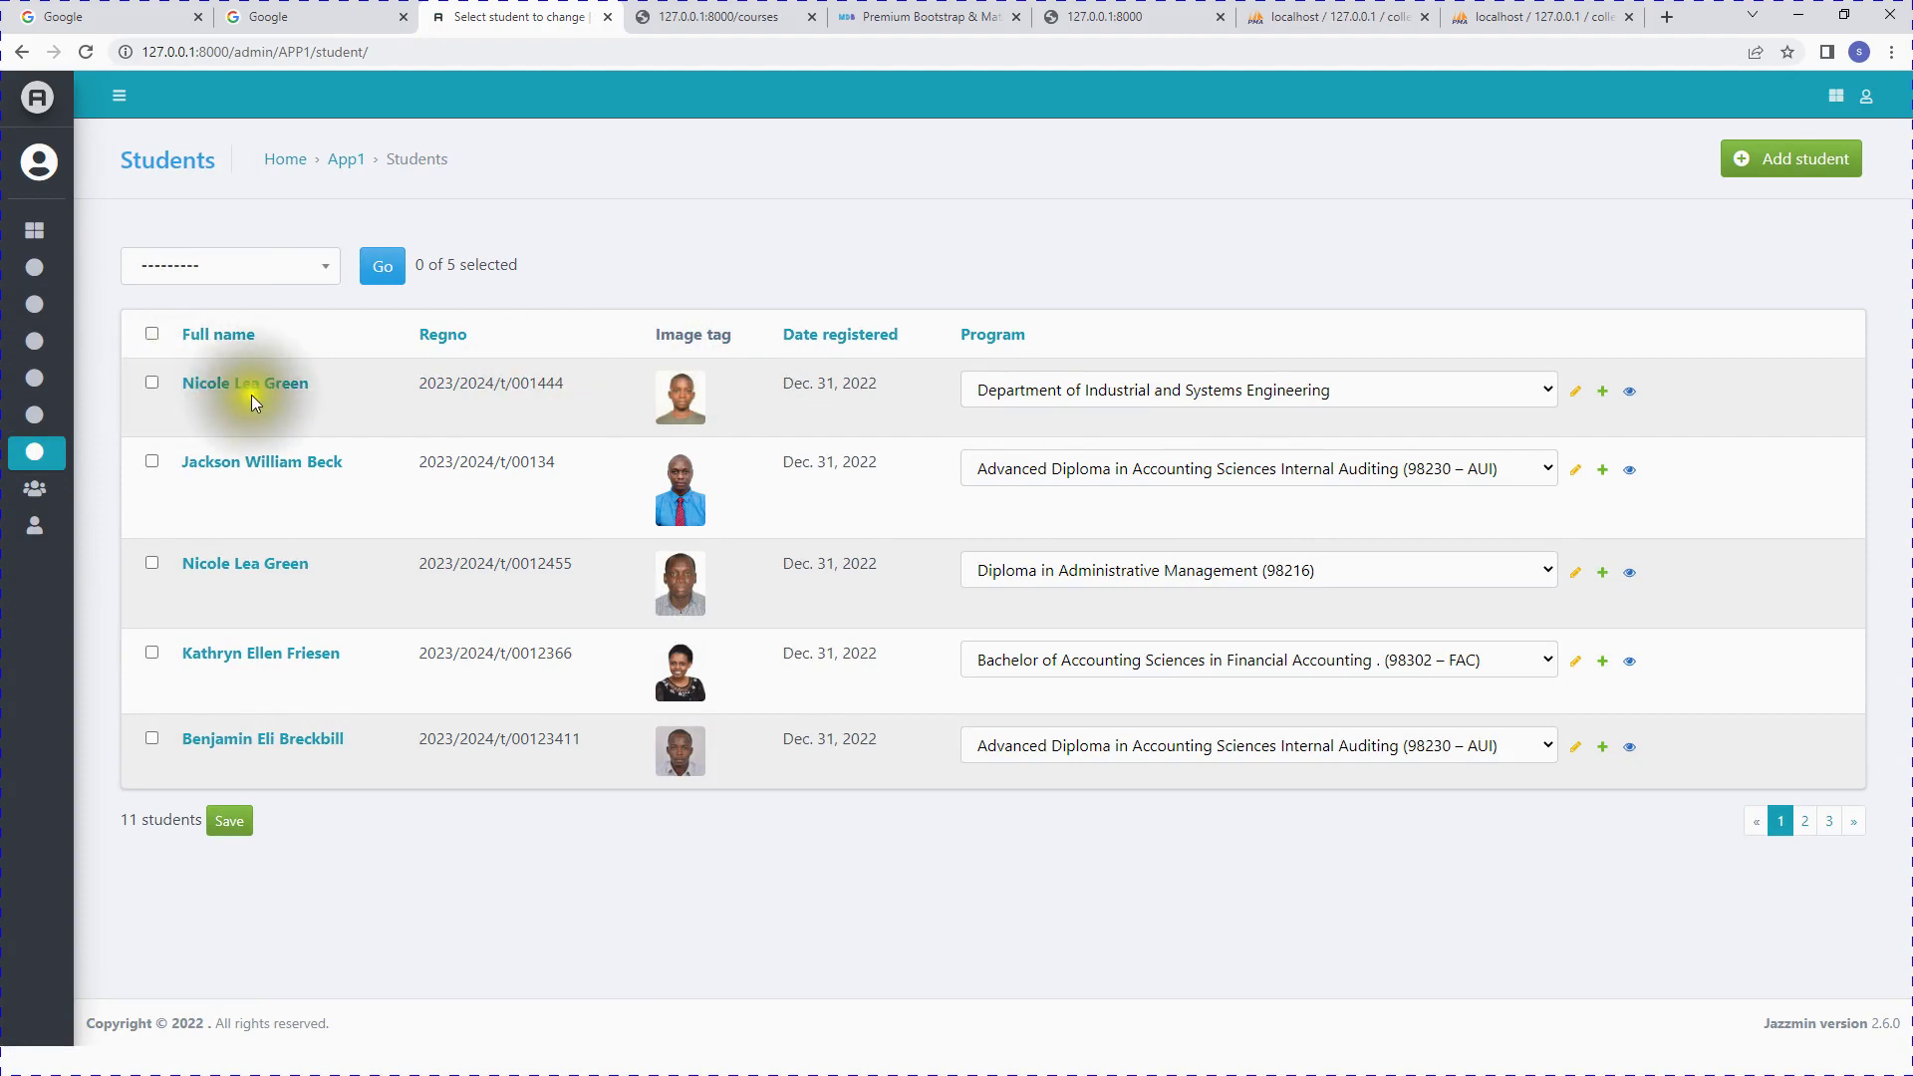
left_click(257, 394)
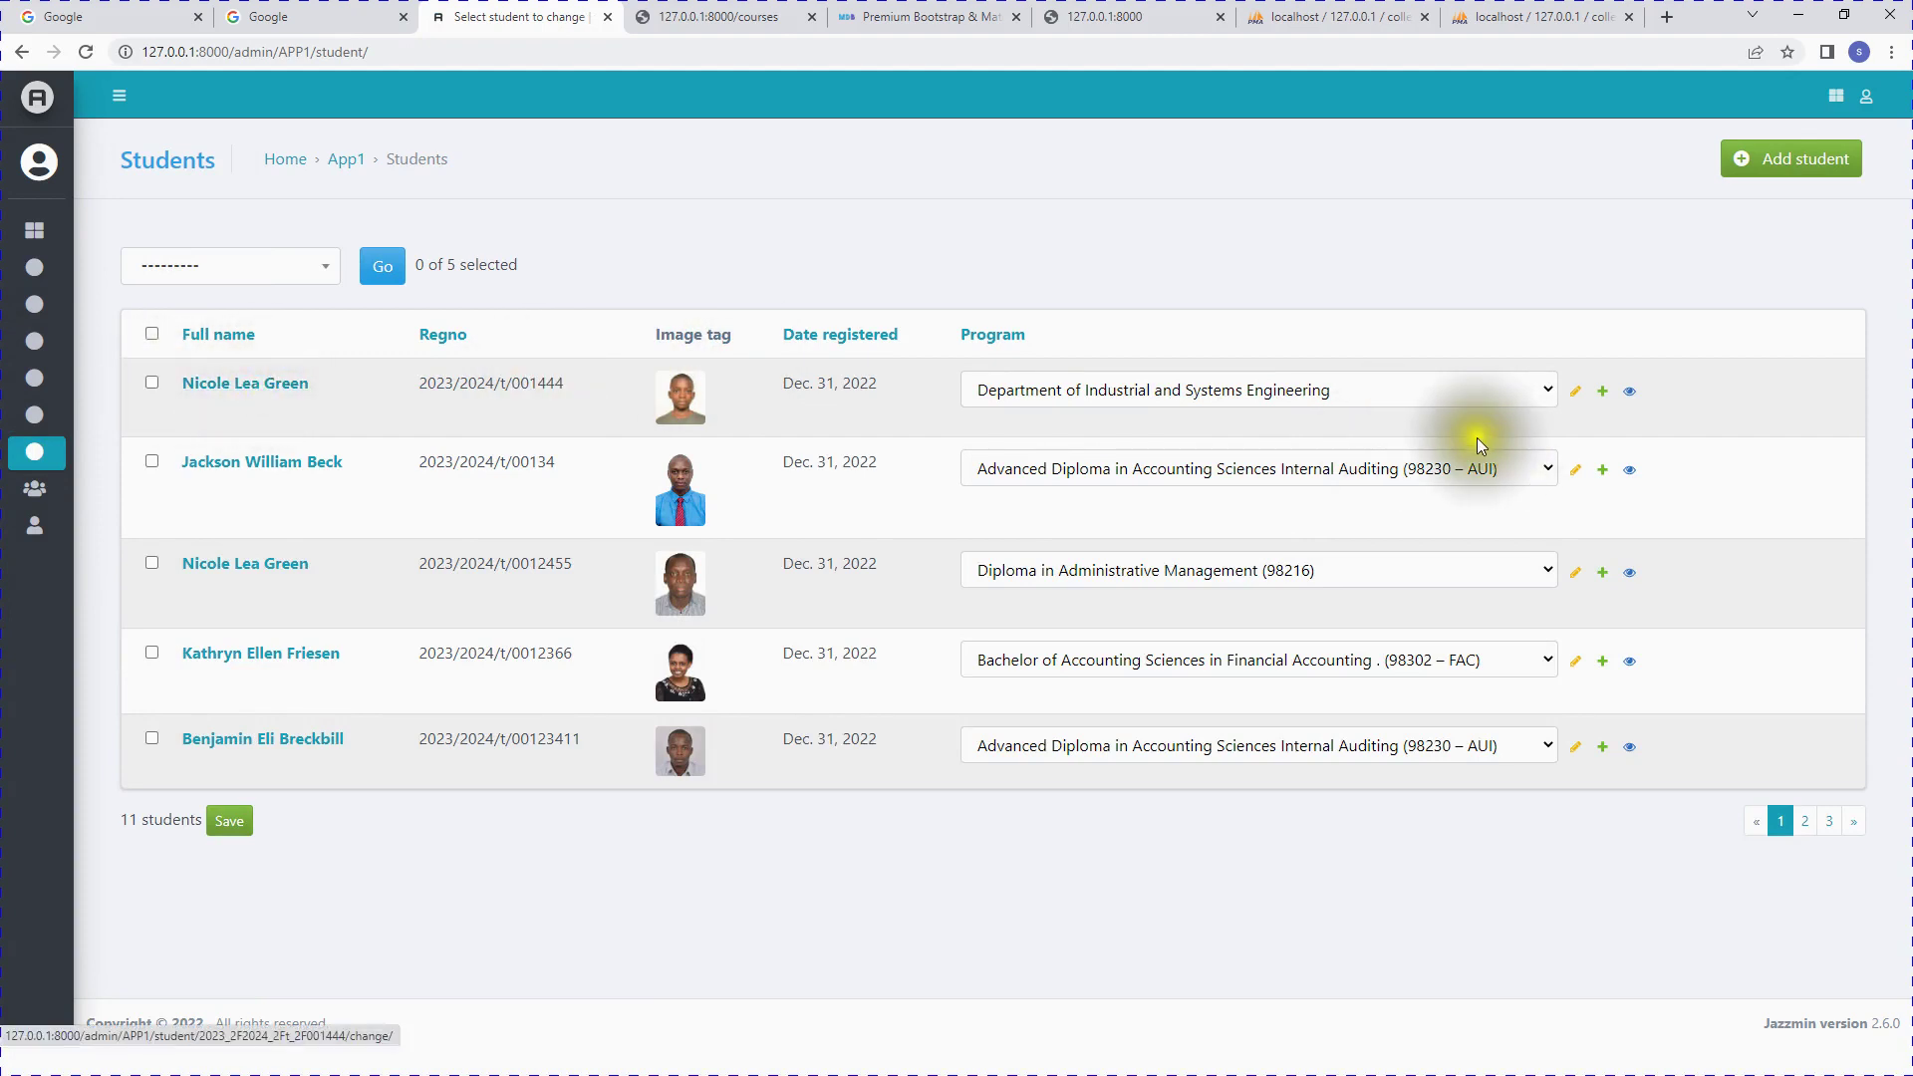
left_click(251, 394)
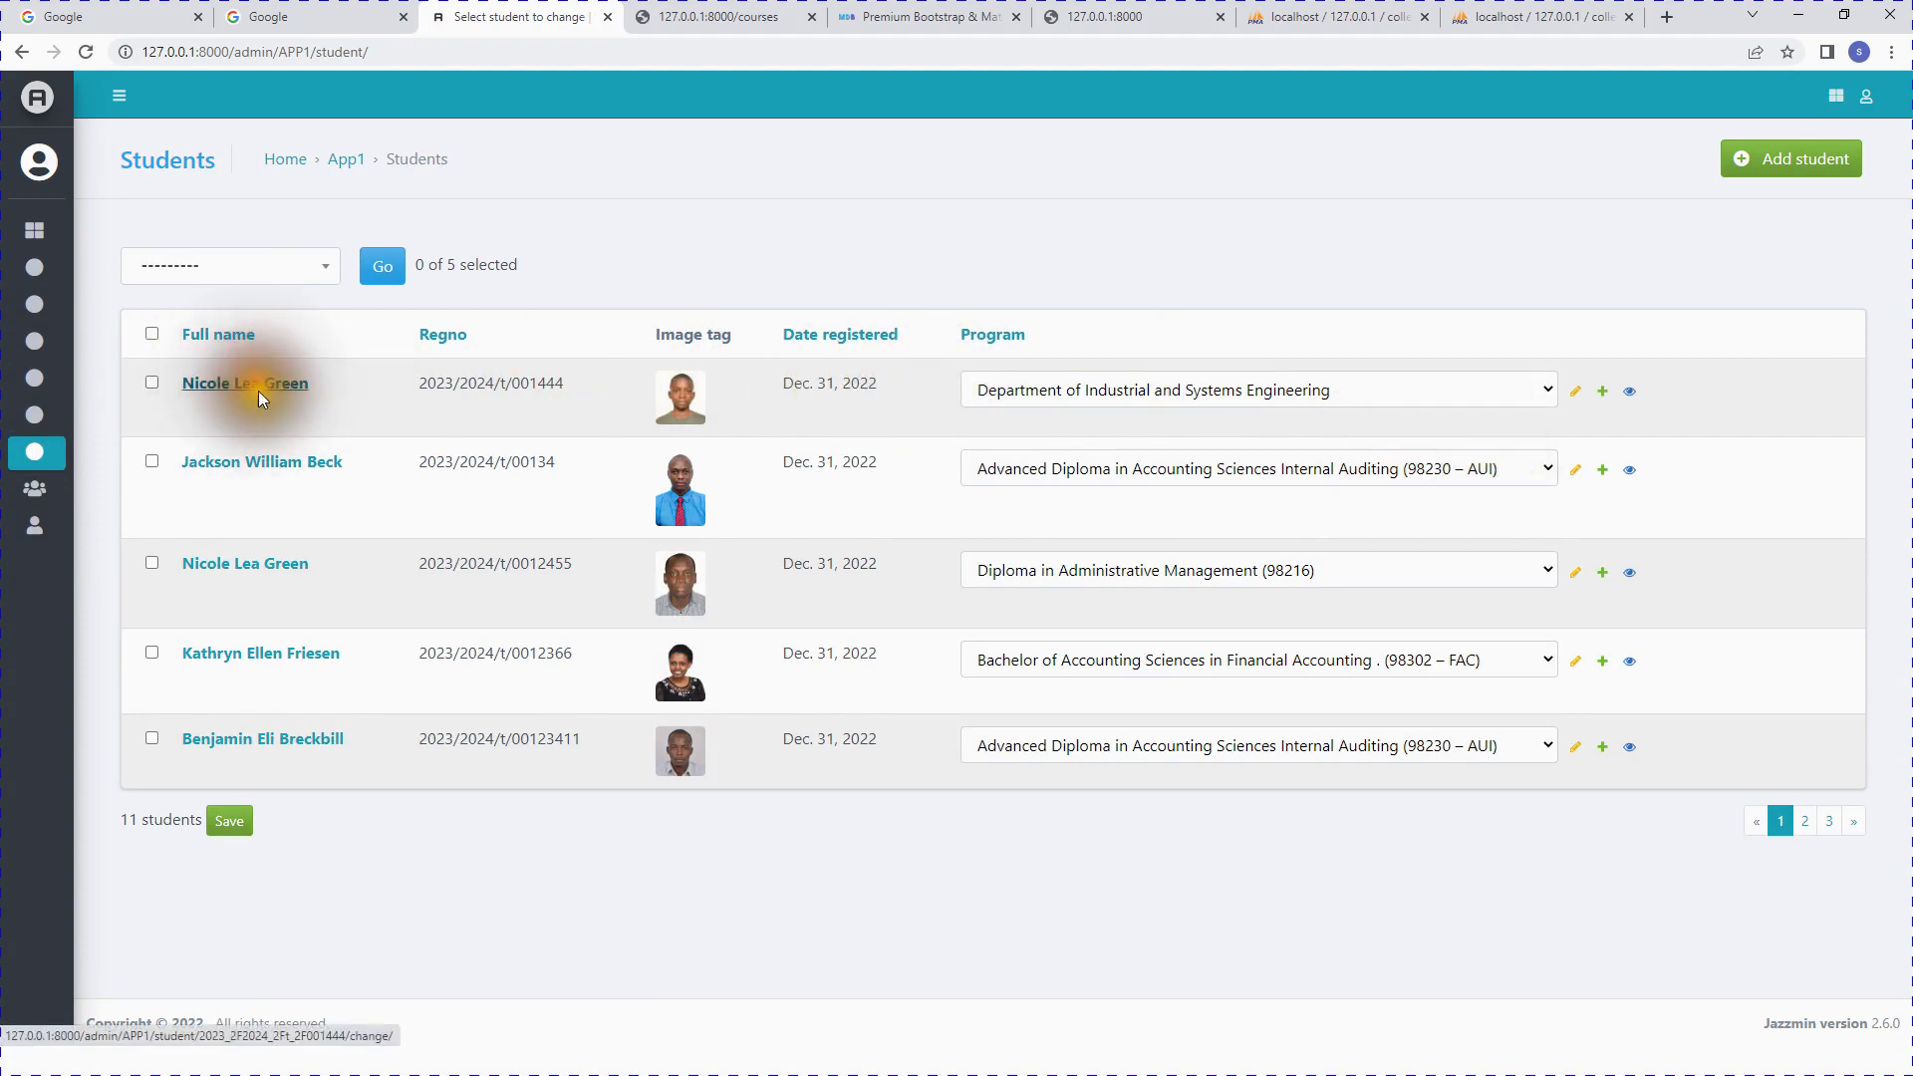
left_click(297, 387)
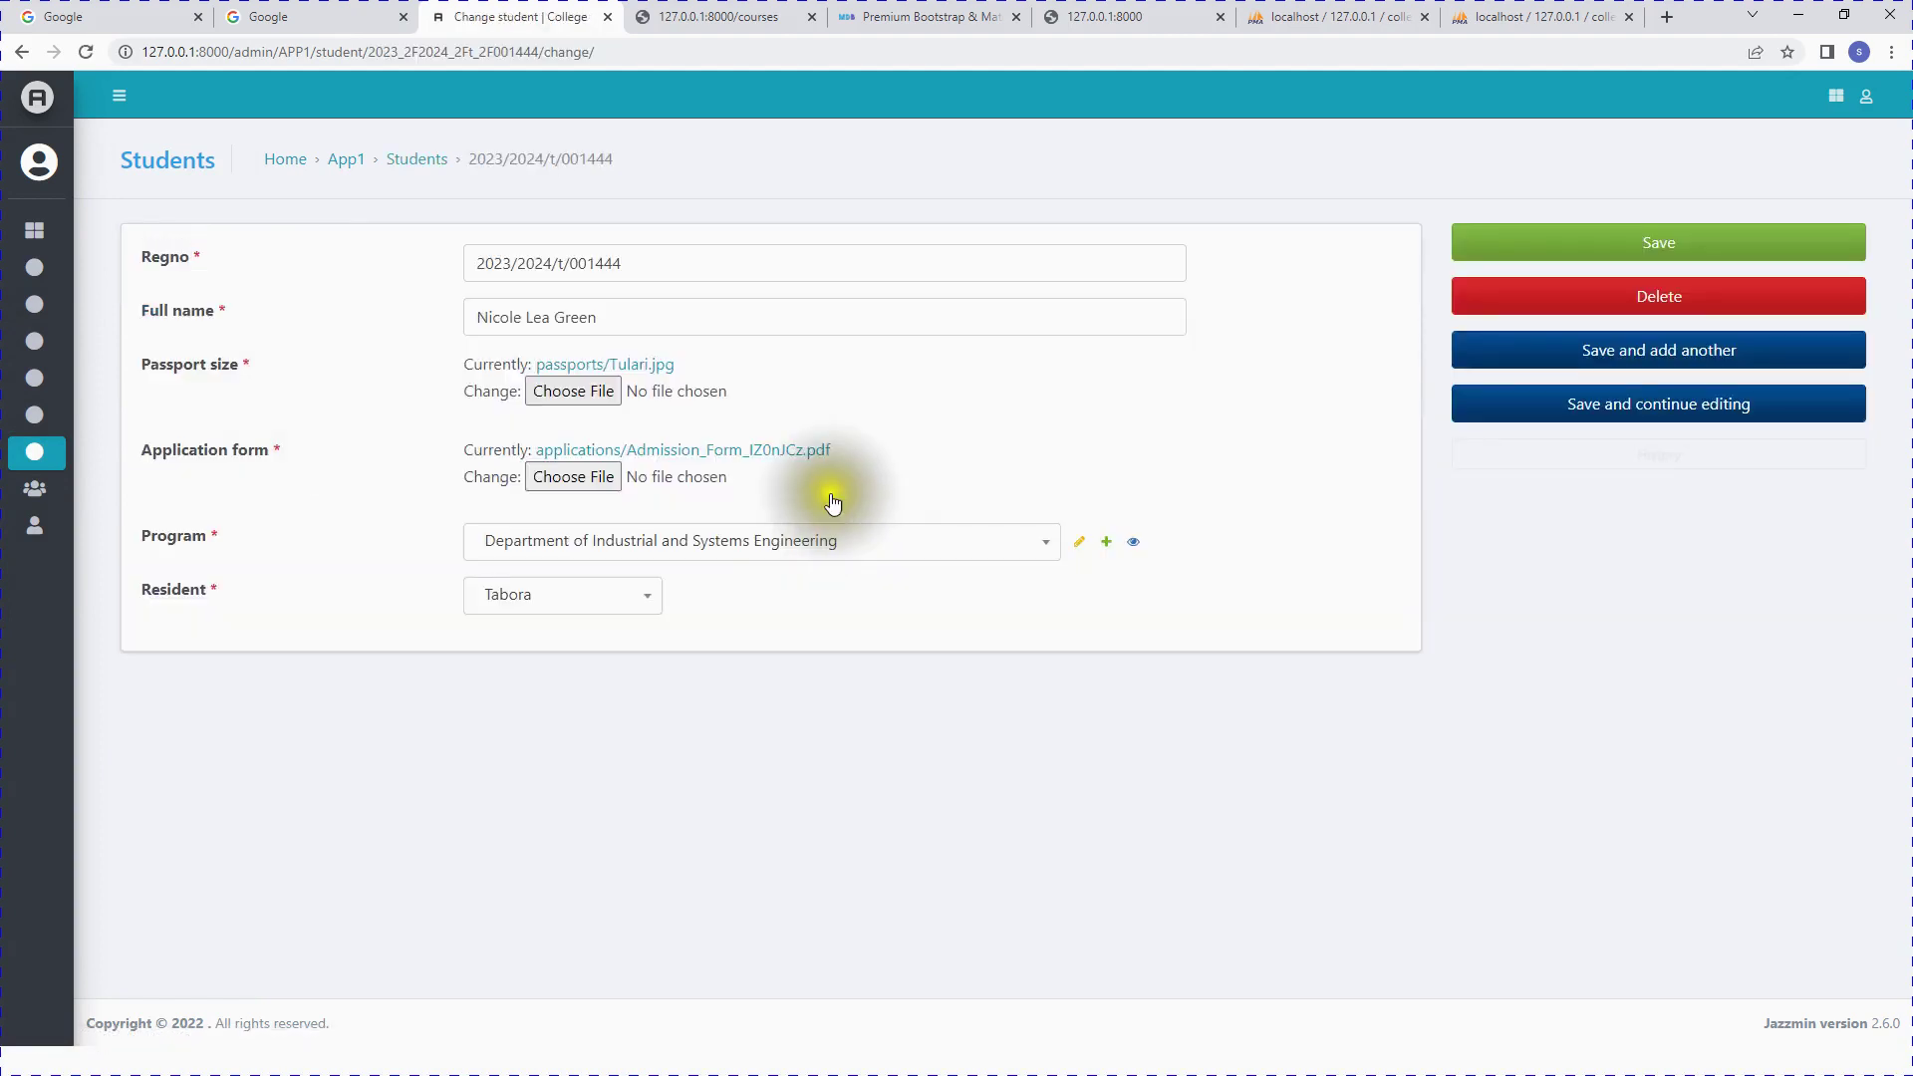
left_click(619, 313)
mouse_move(42, 98)
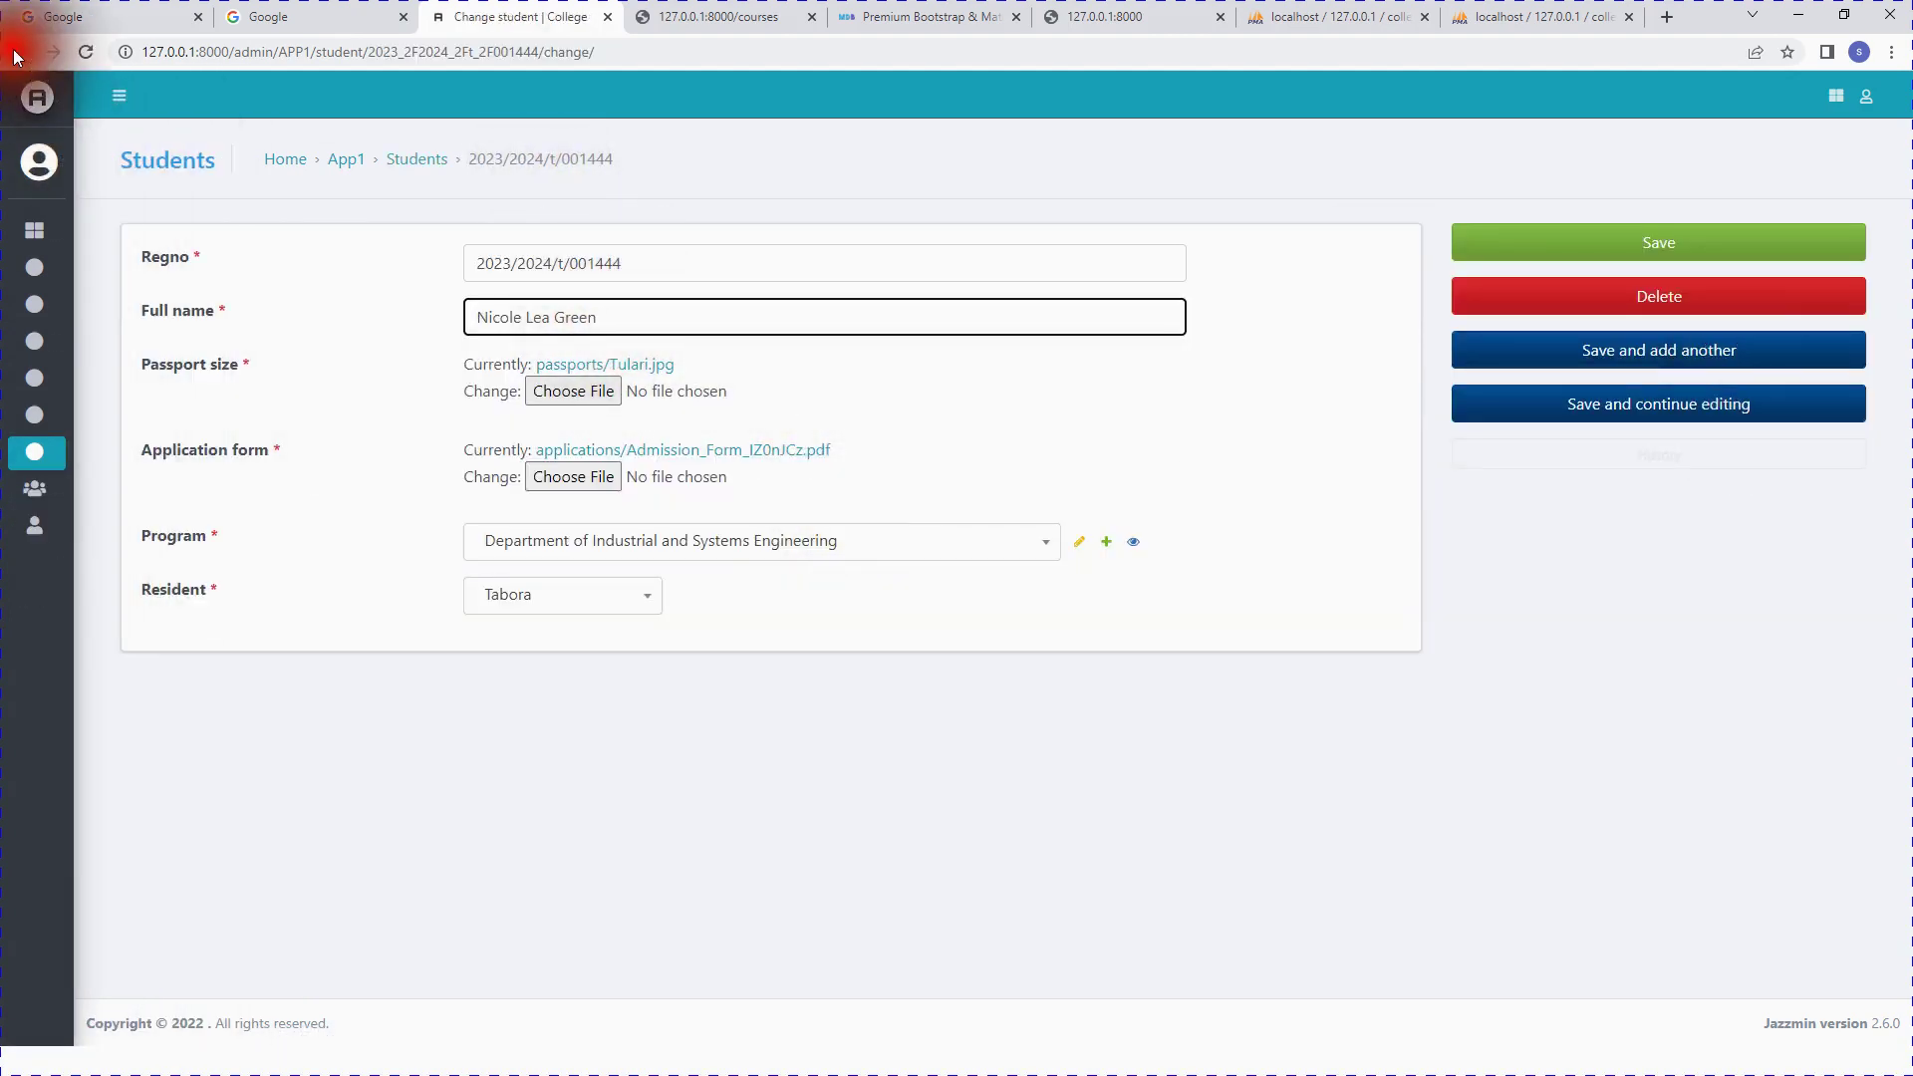
left_click(21, 53)
Step: Set the first student's Program to Communication and Media and save the list
left_click(1108, 396)
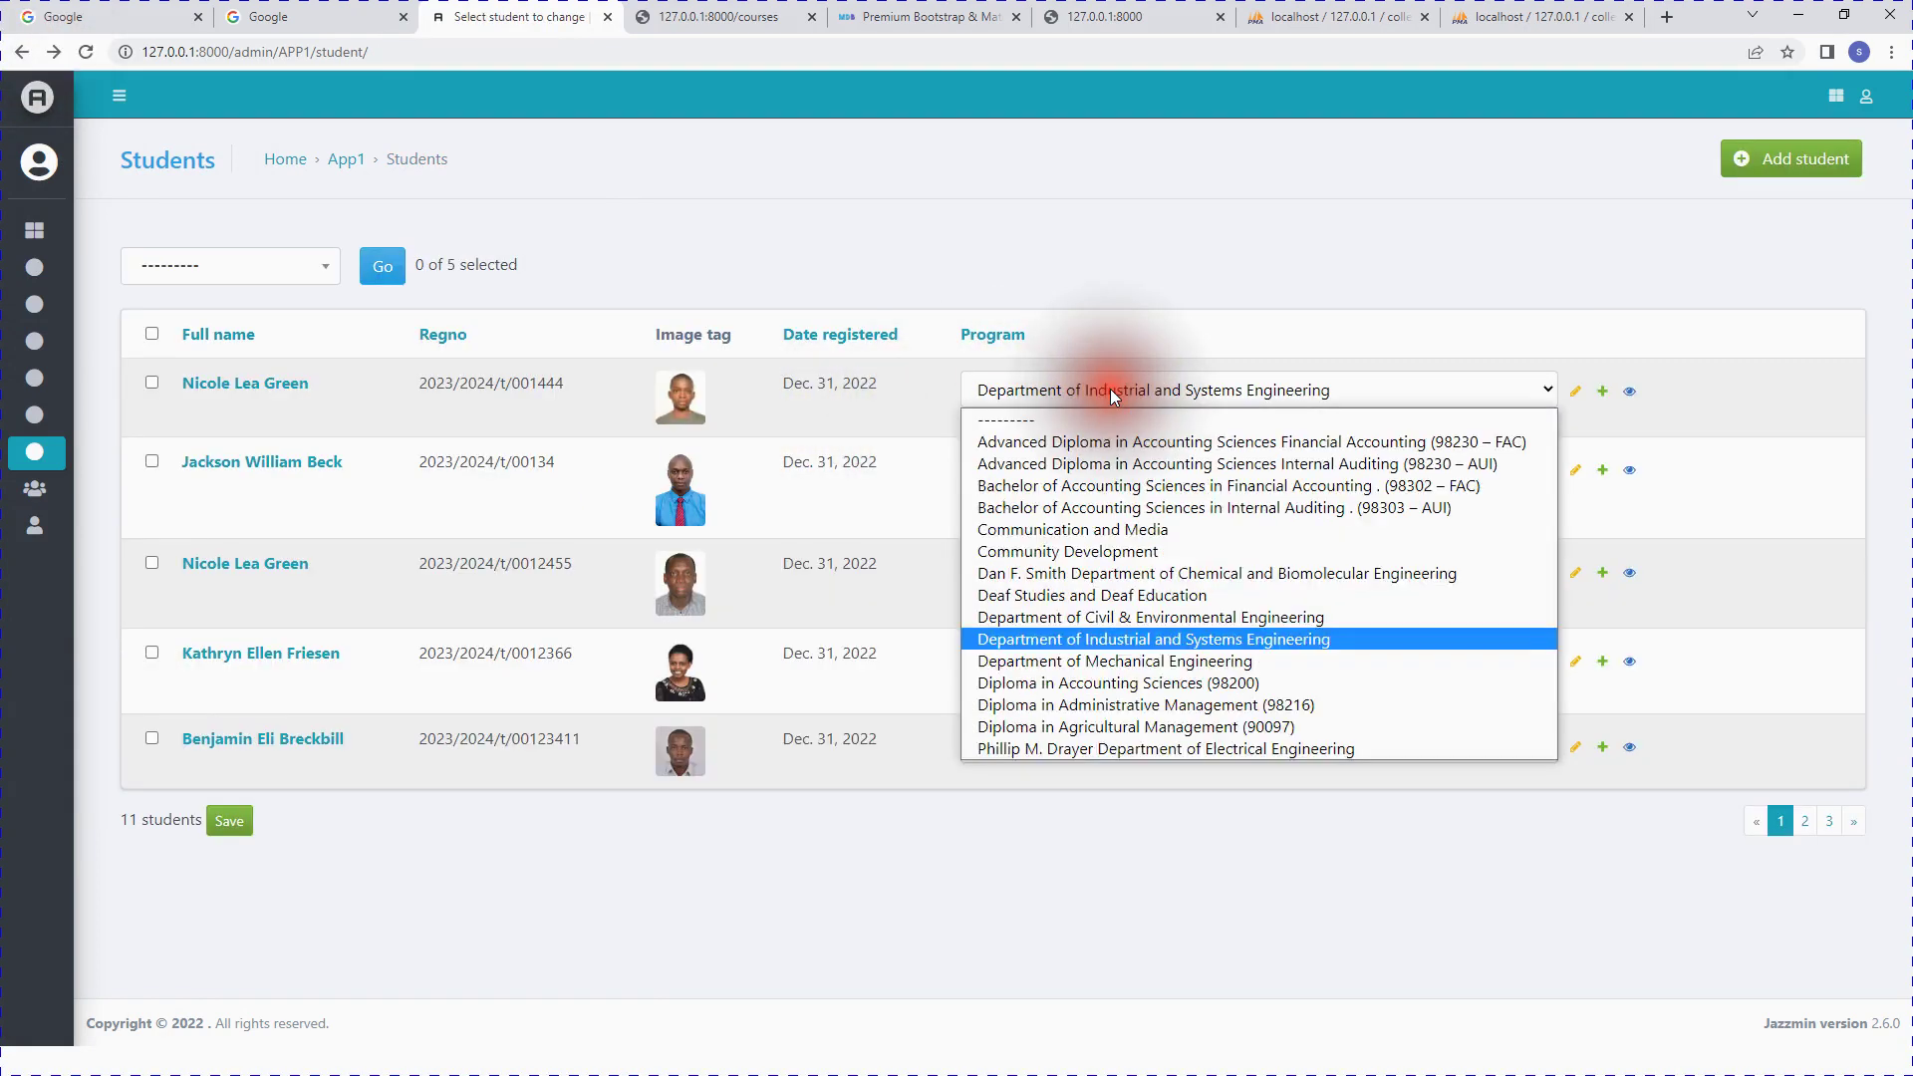
left_click(1139, 530)
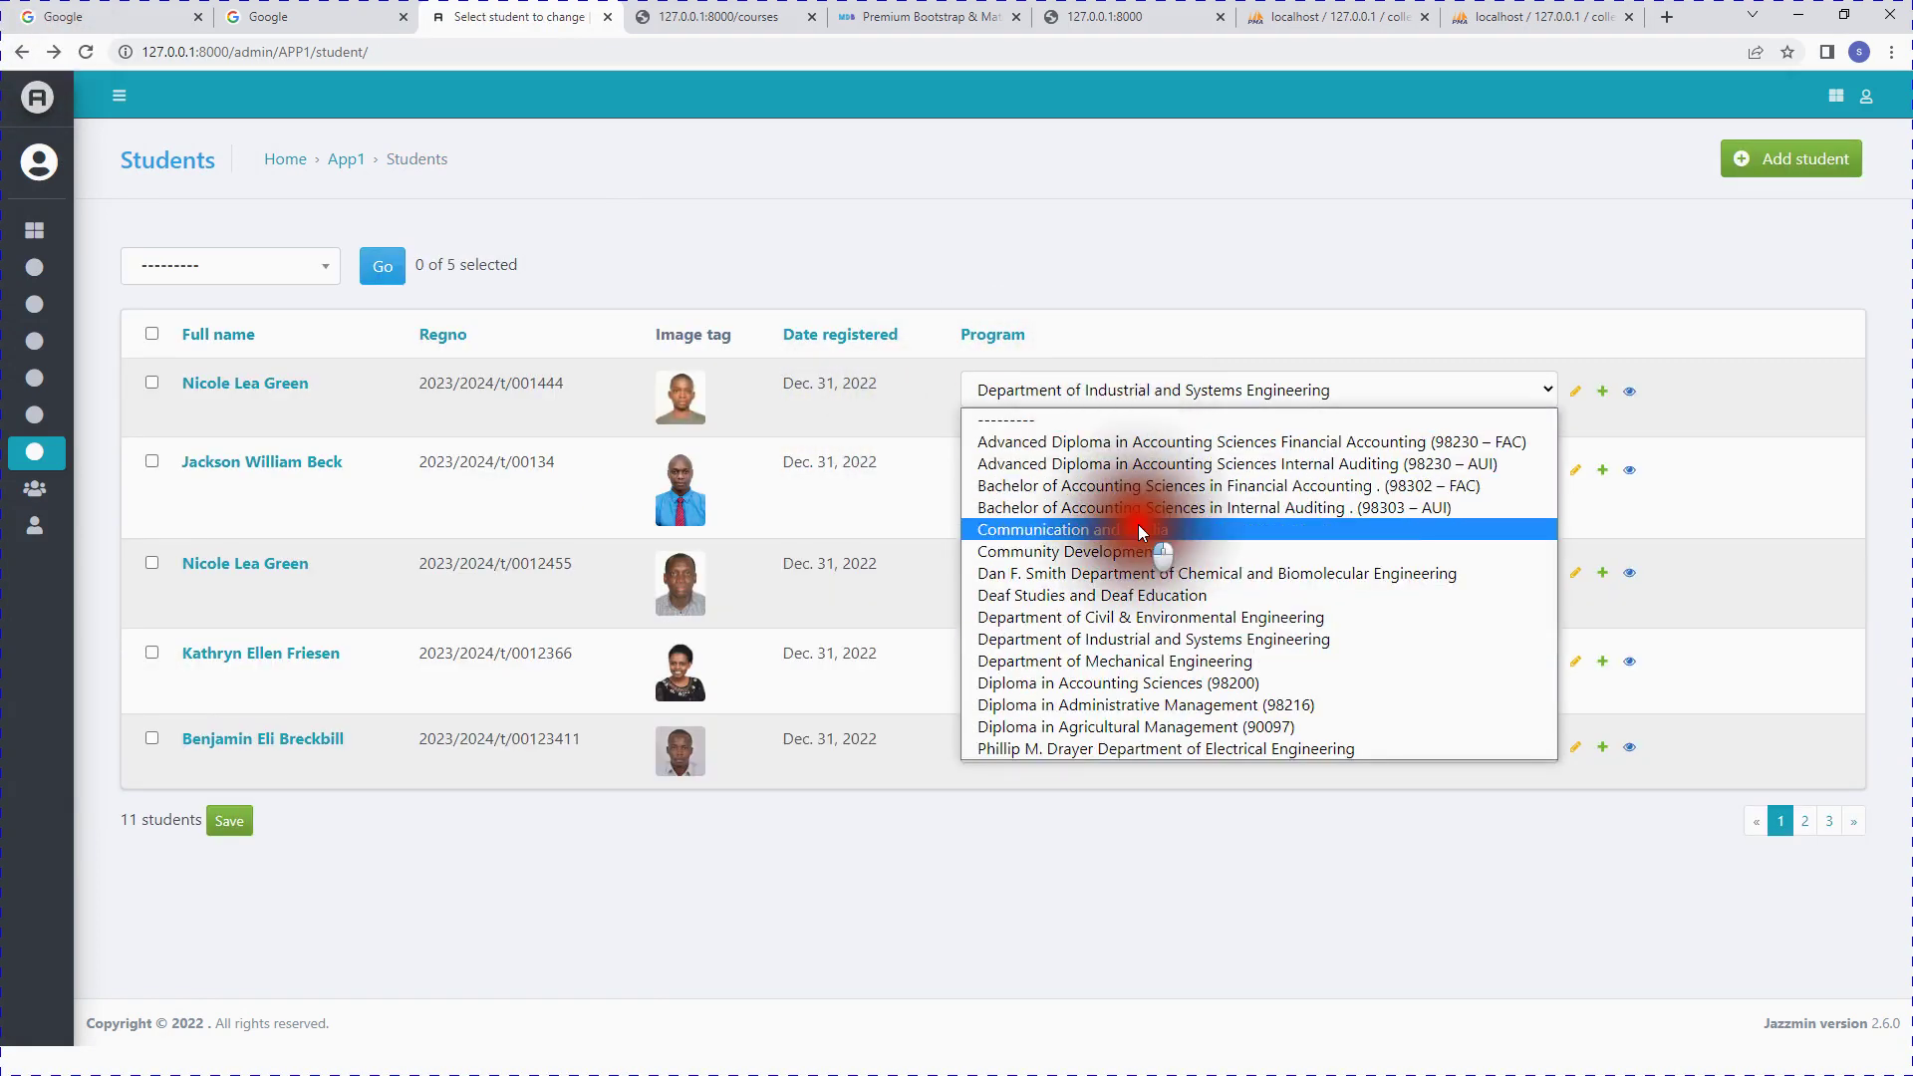
left_click(232, 822)
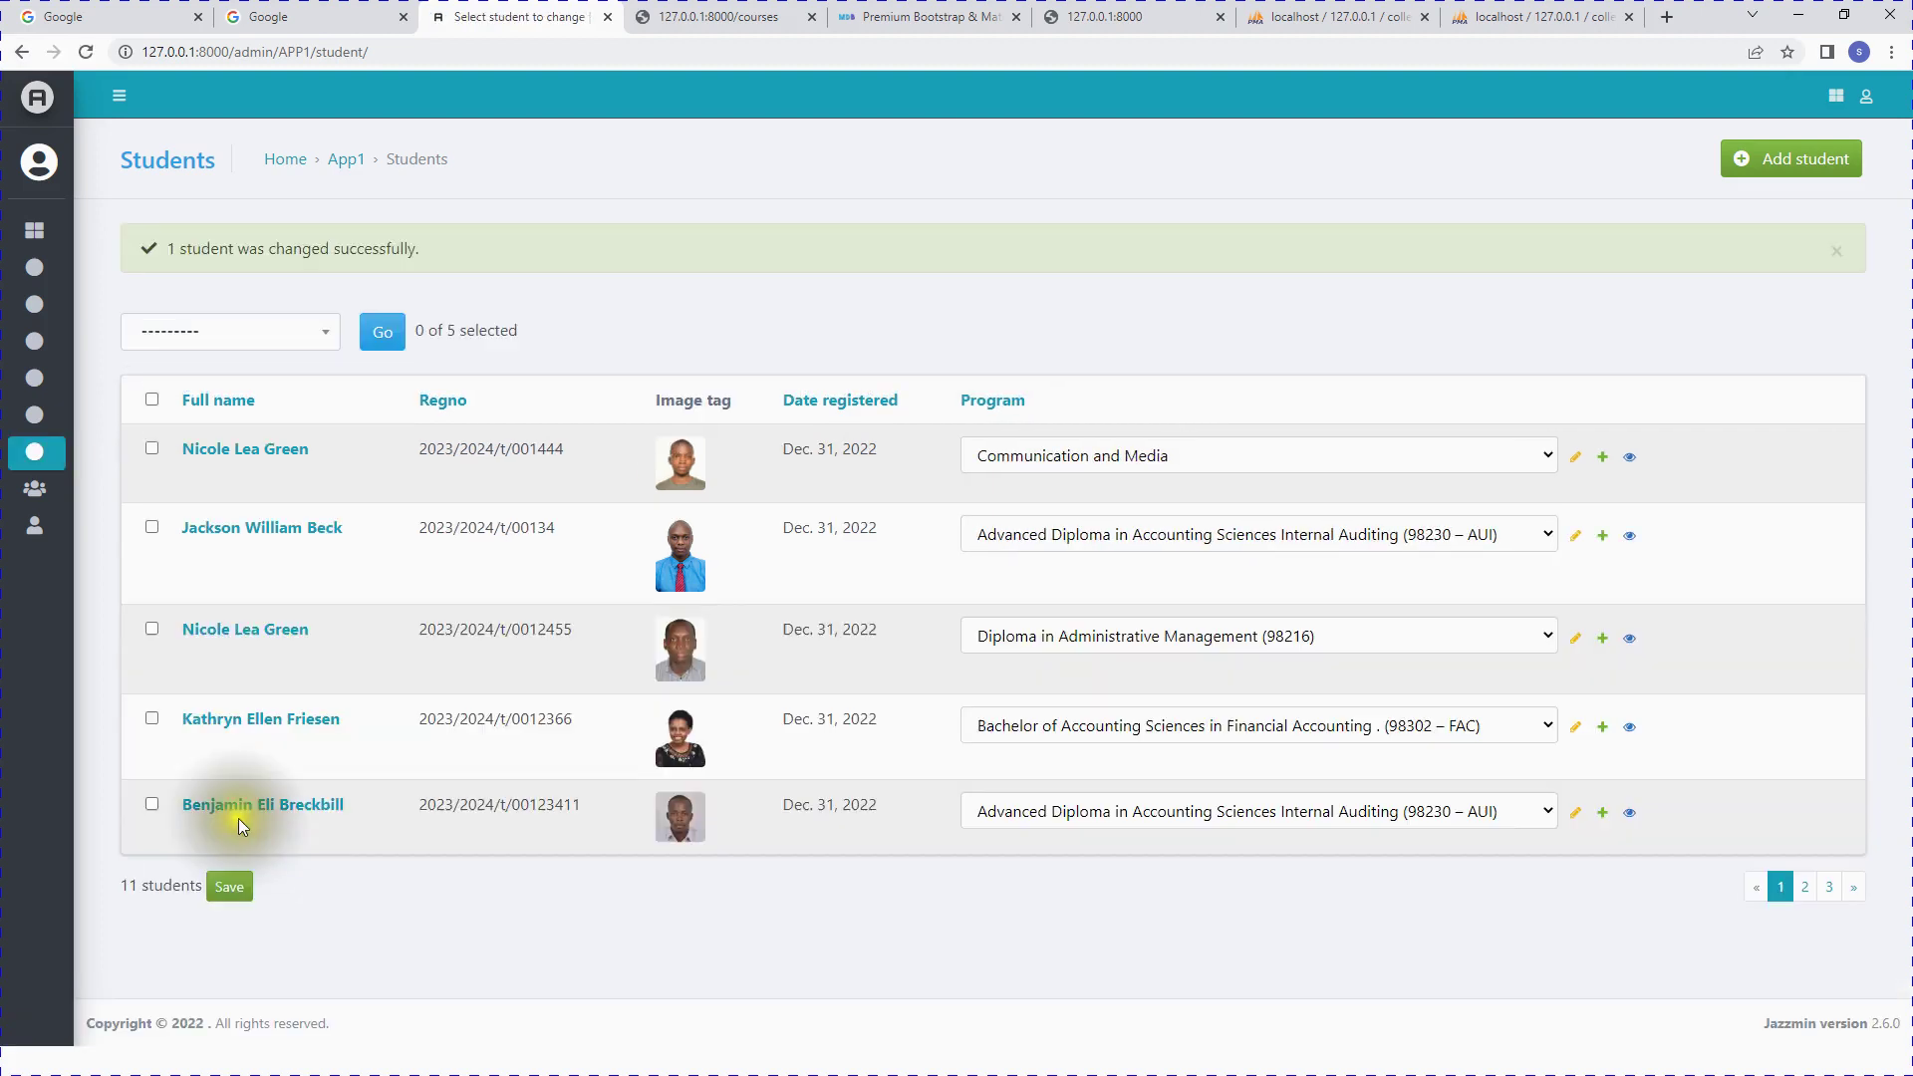
left_click(244, 817)
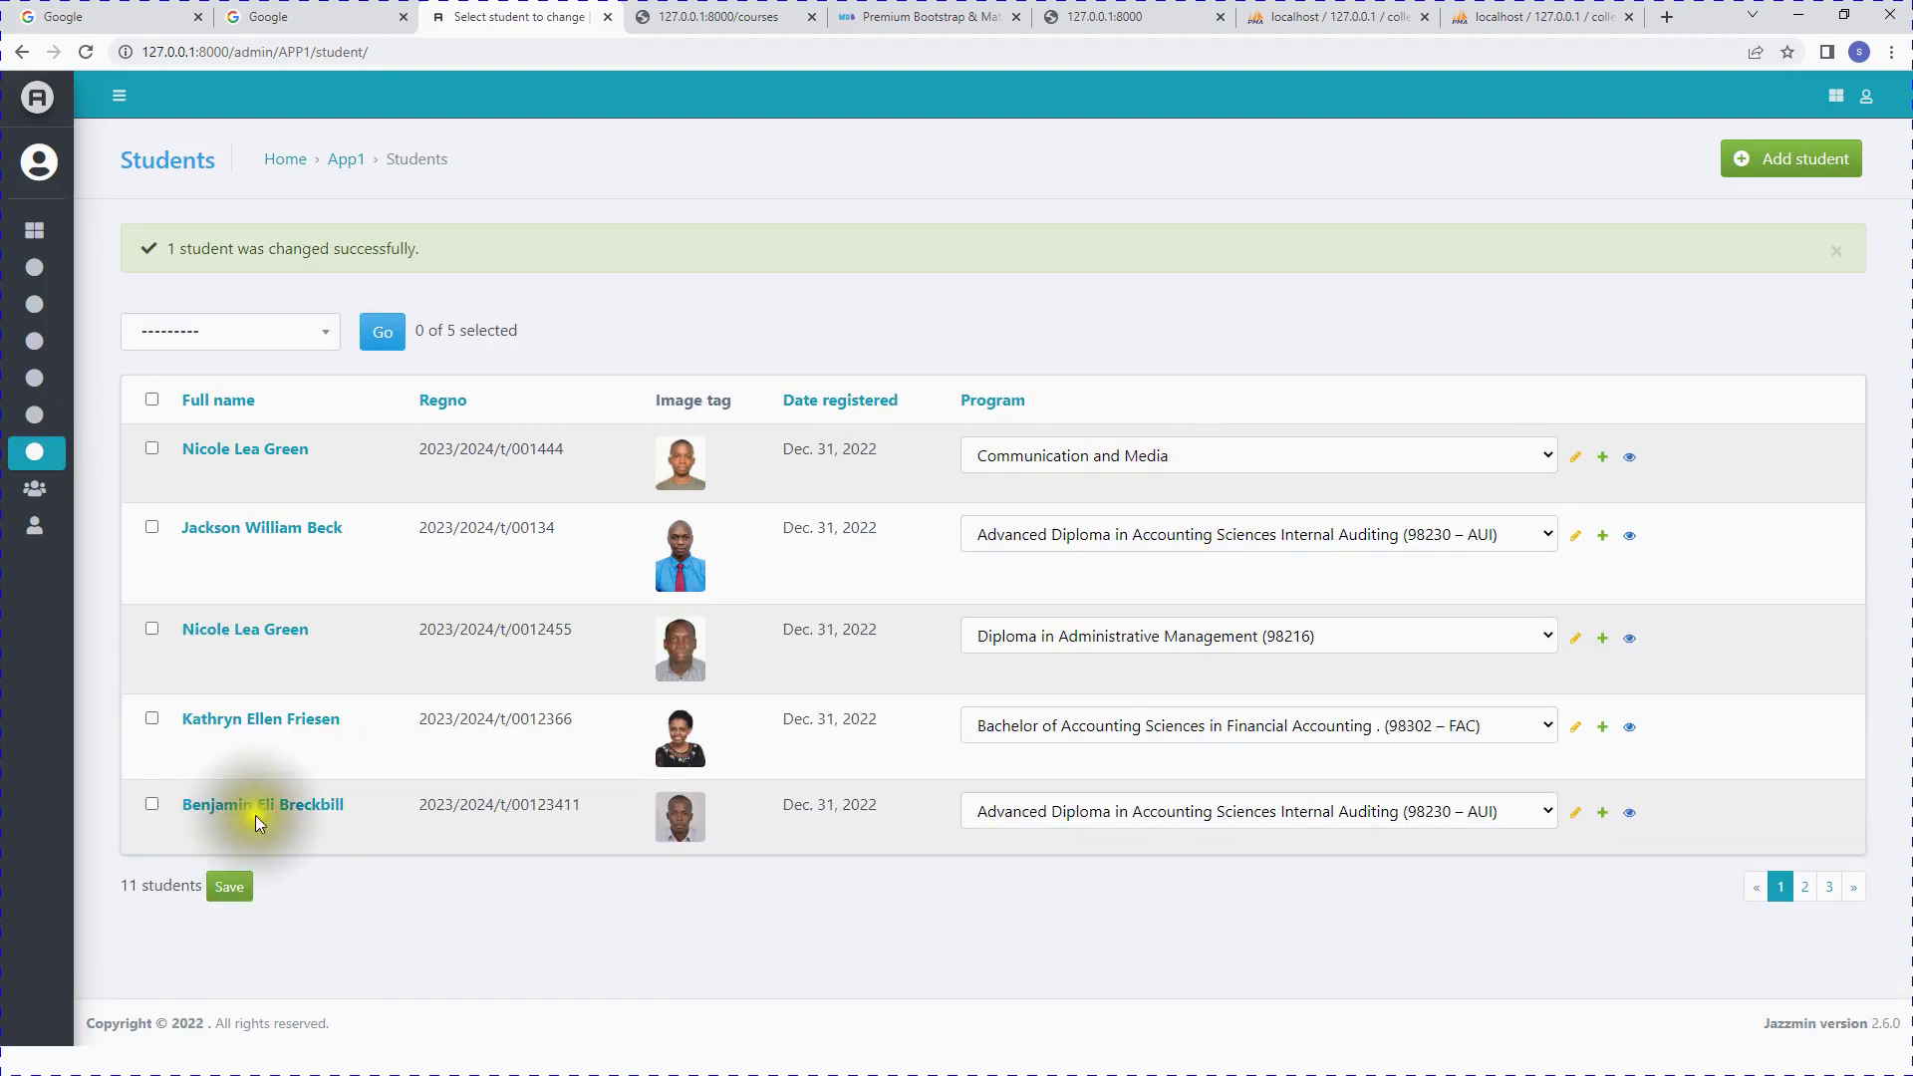
key("super")
Step: Advance the slideshow to EPISODE 8 USER MANAGEMENT, then return to the admin Students page
mouse_move(584, 1065)
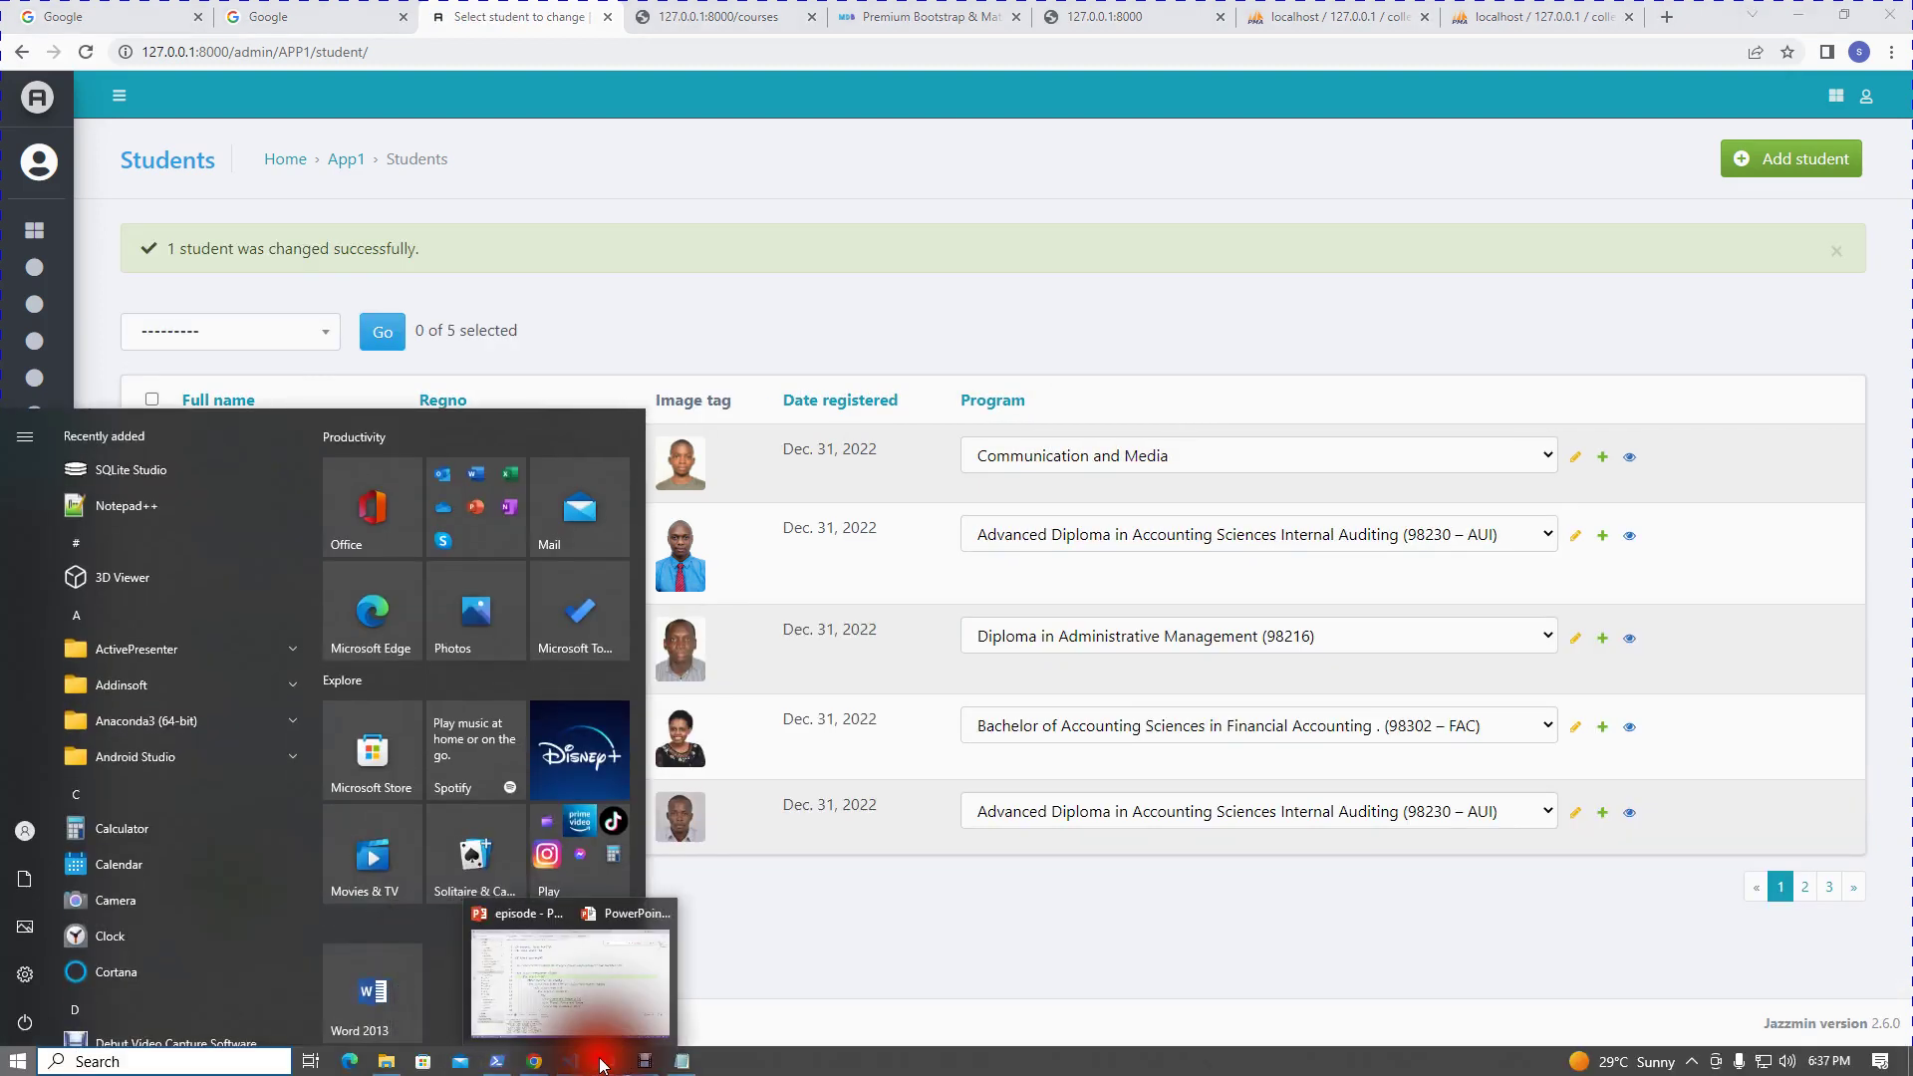
left_click(643, 1015)
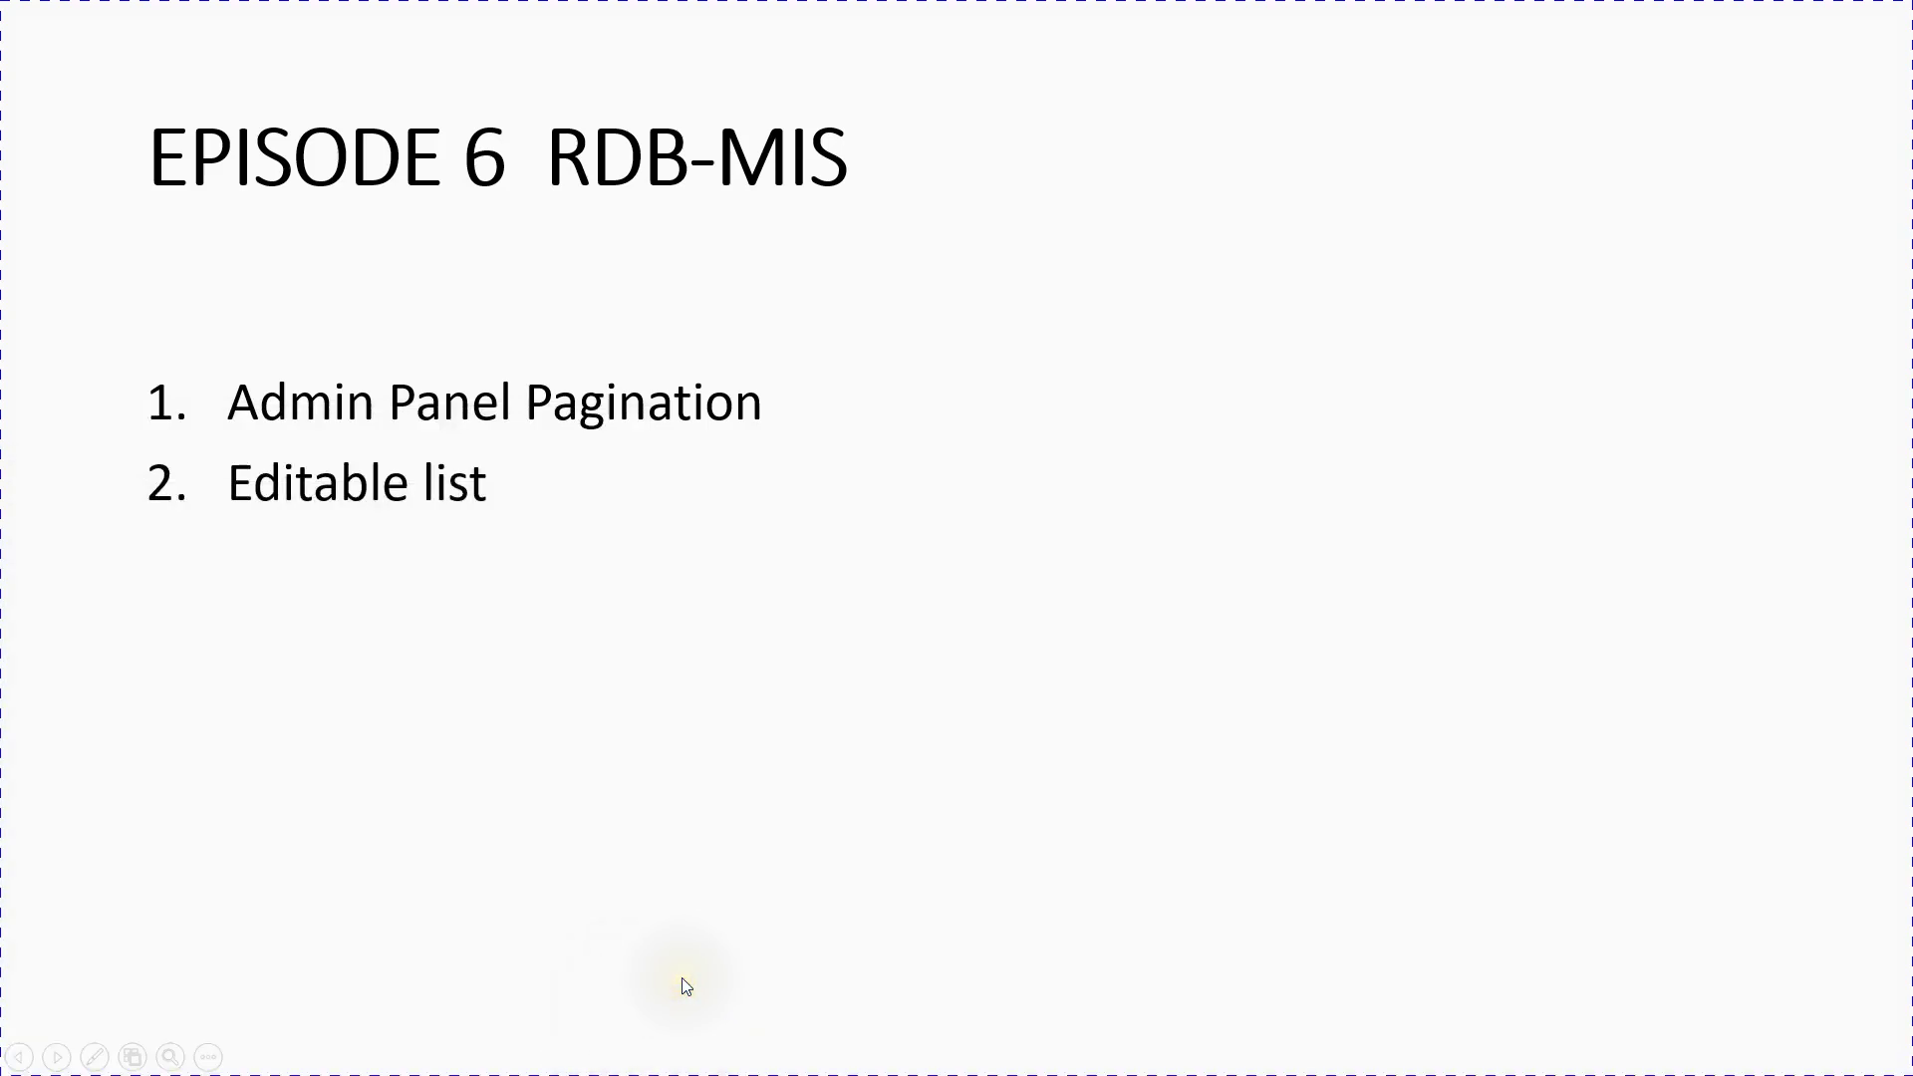
key("Right")
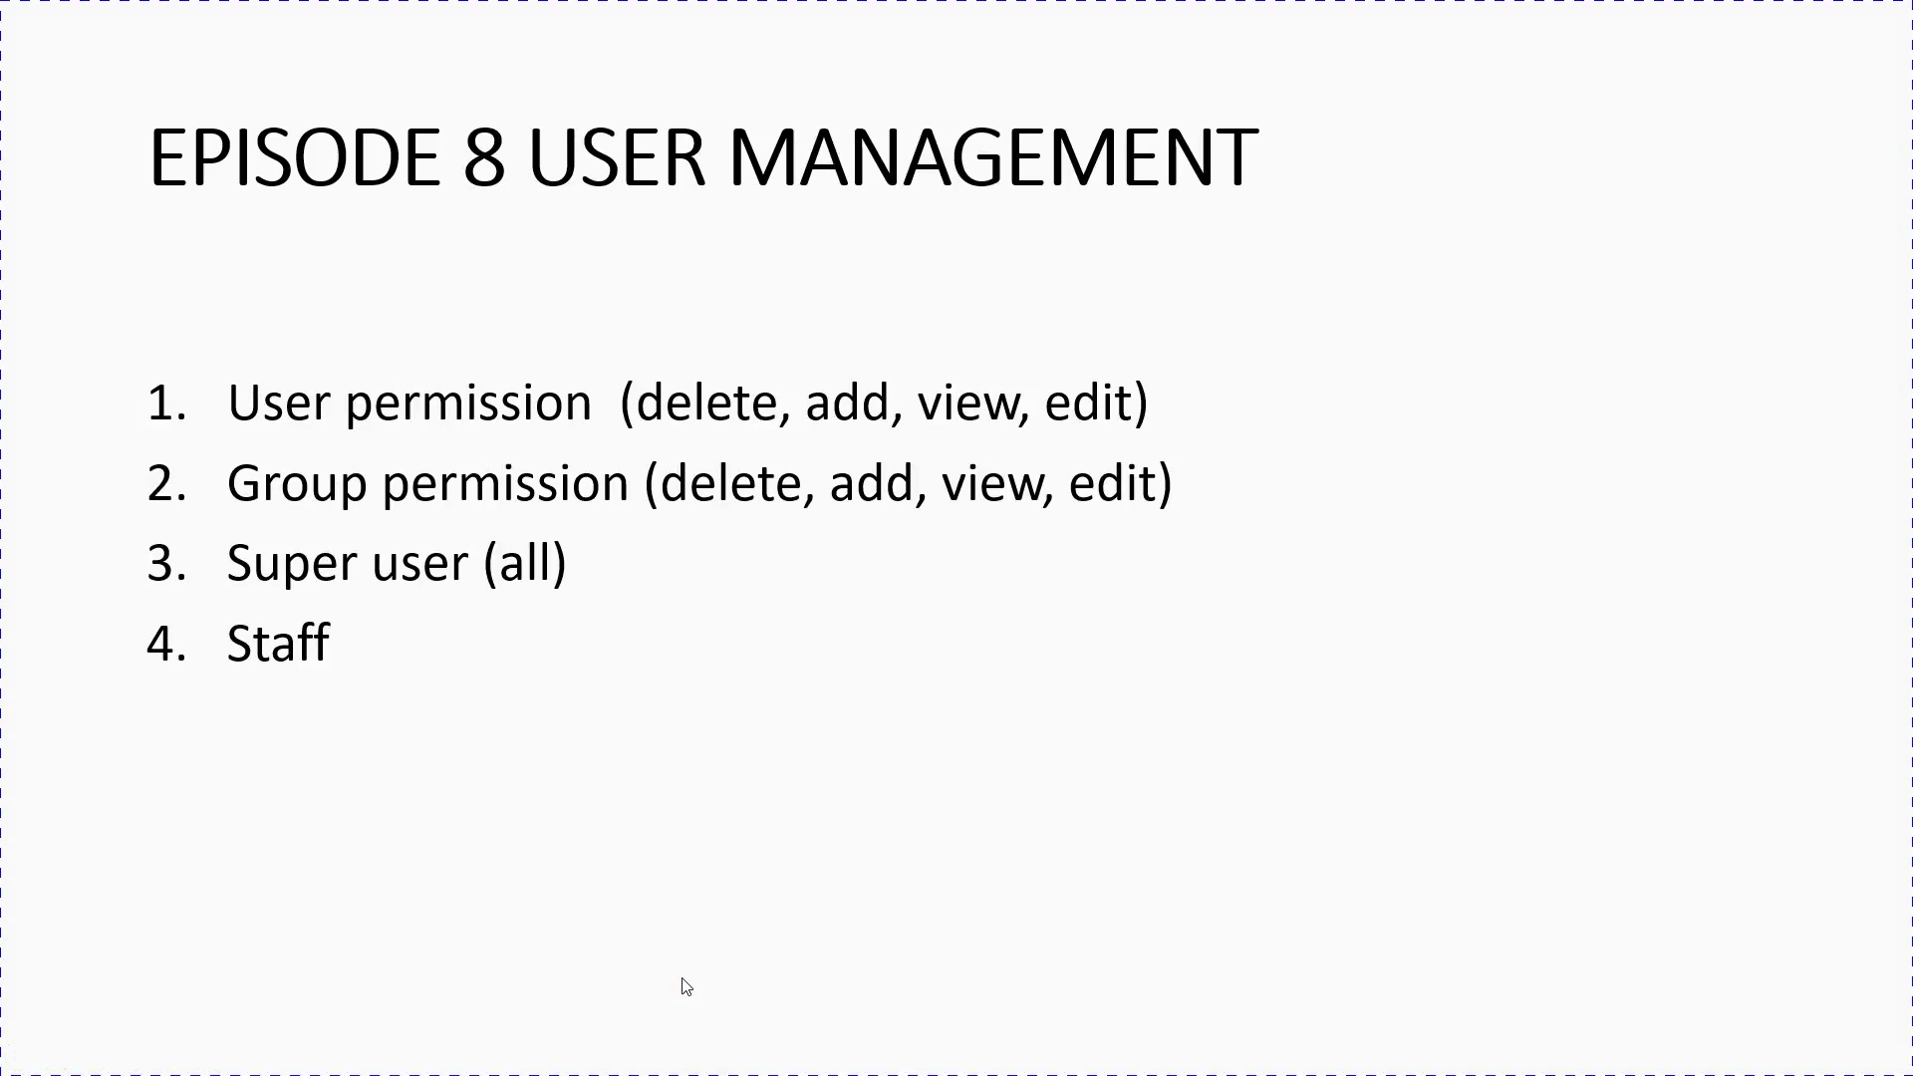
key("super")
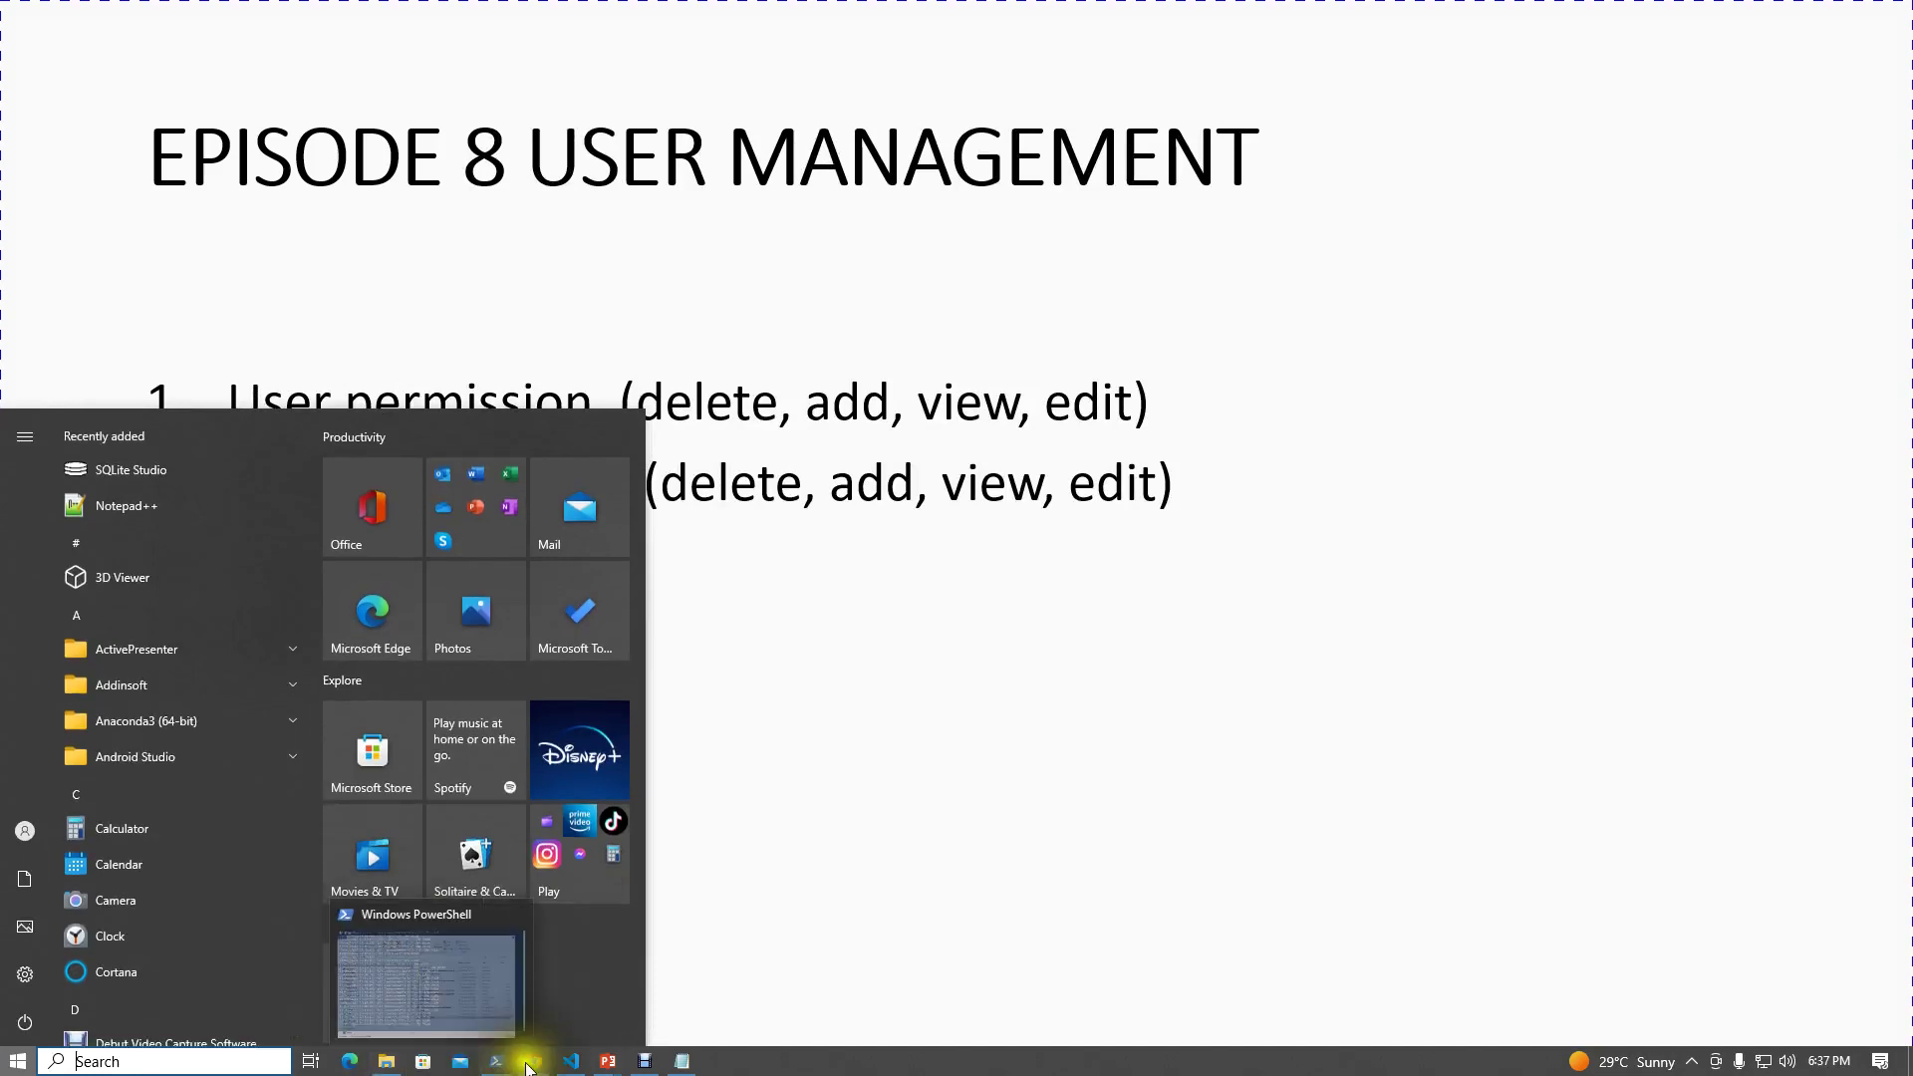
left_click(535, 1061)
Step: Start adding a new user from the Users list with username alice
mouse_move(44, 536)
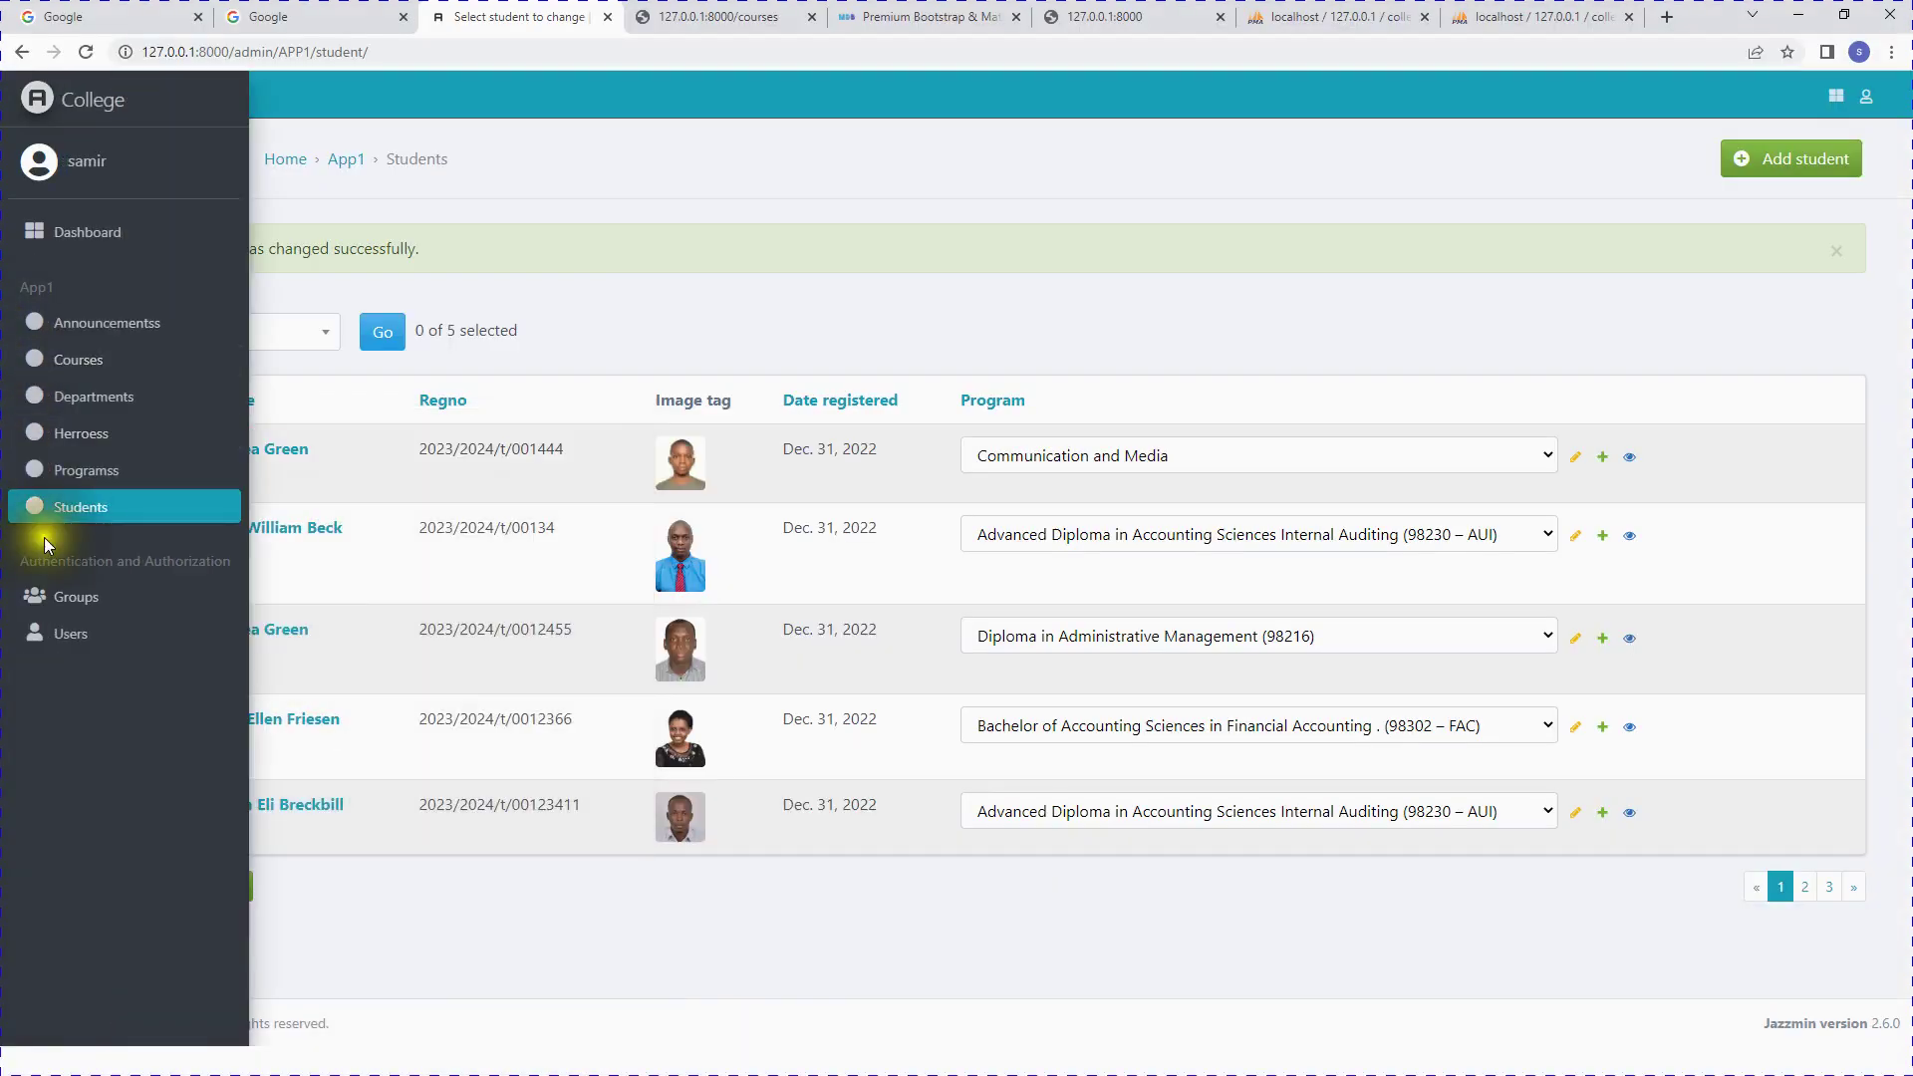
left_click(75, 643)
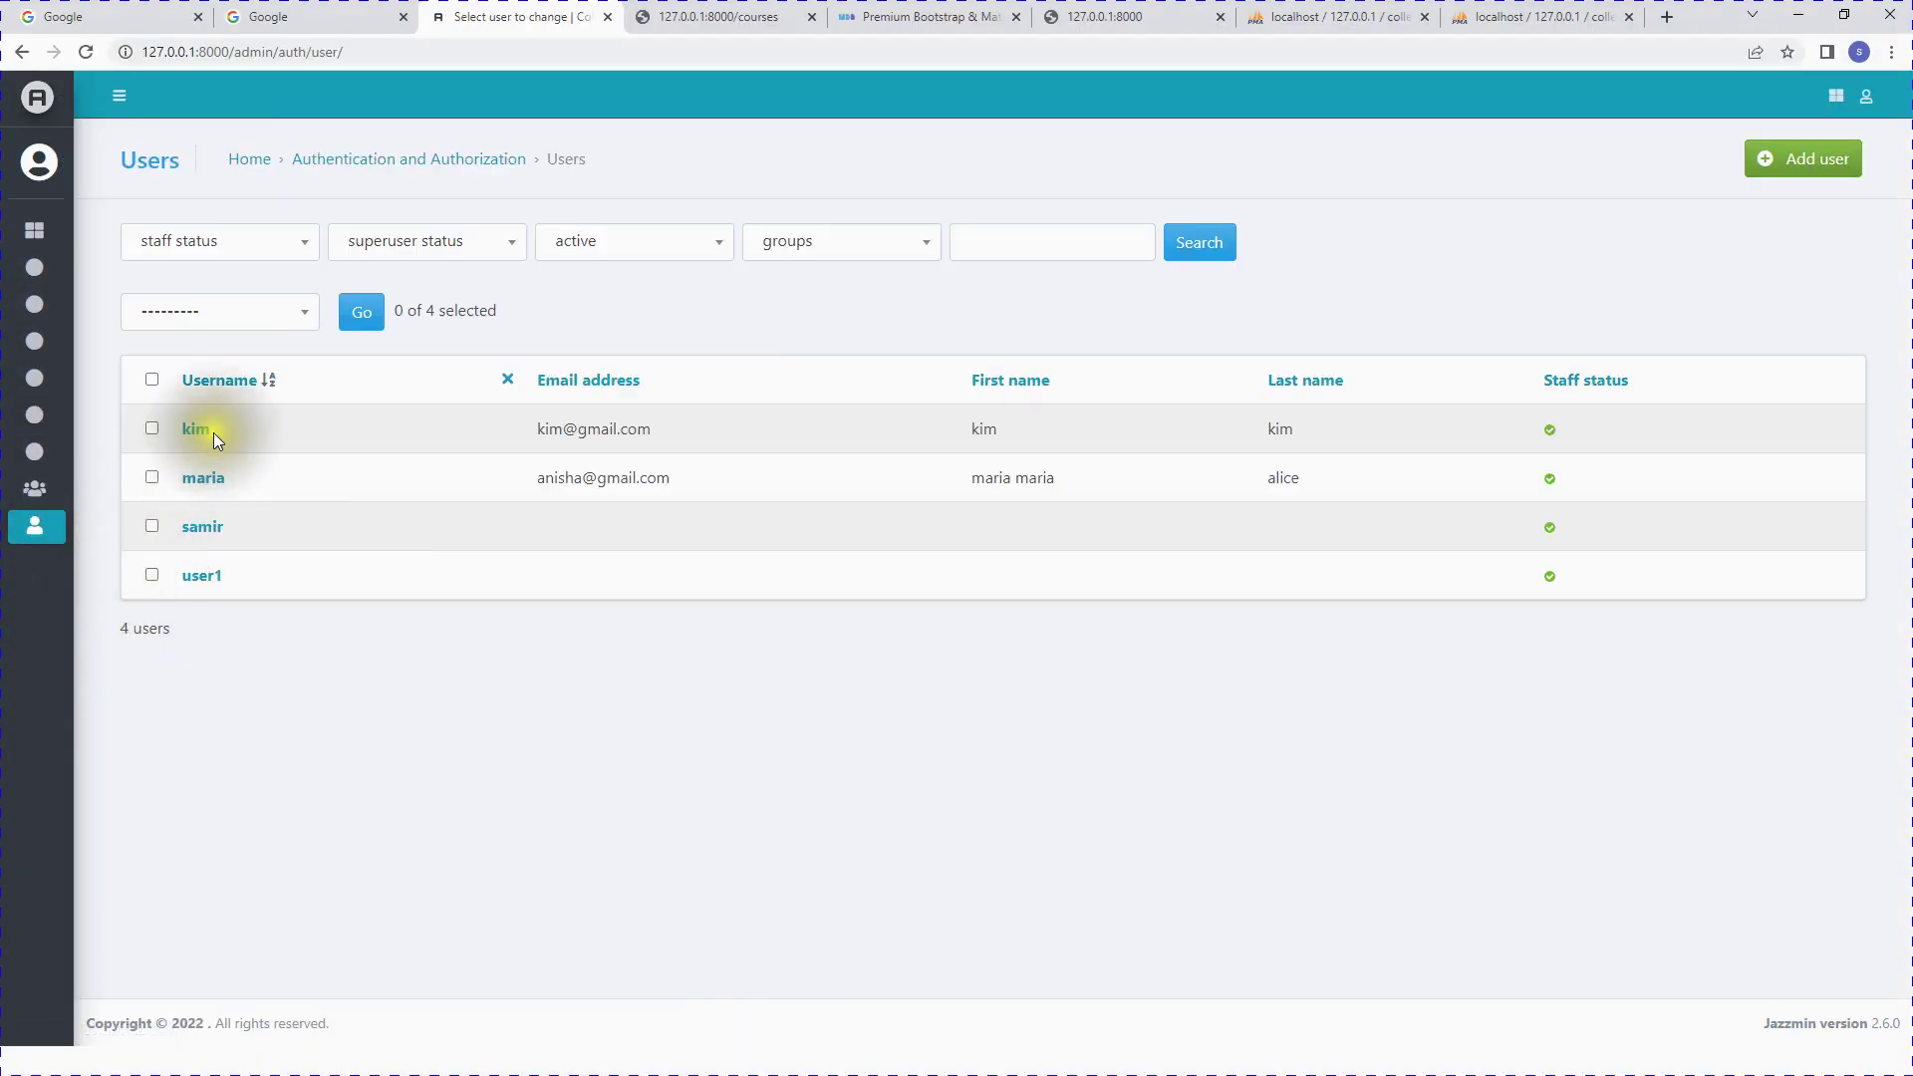
left_click(1823, 159)
left_click(521, 306)
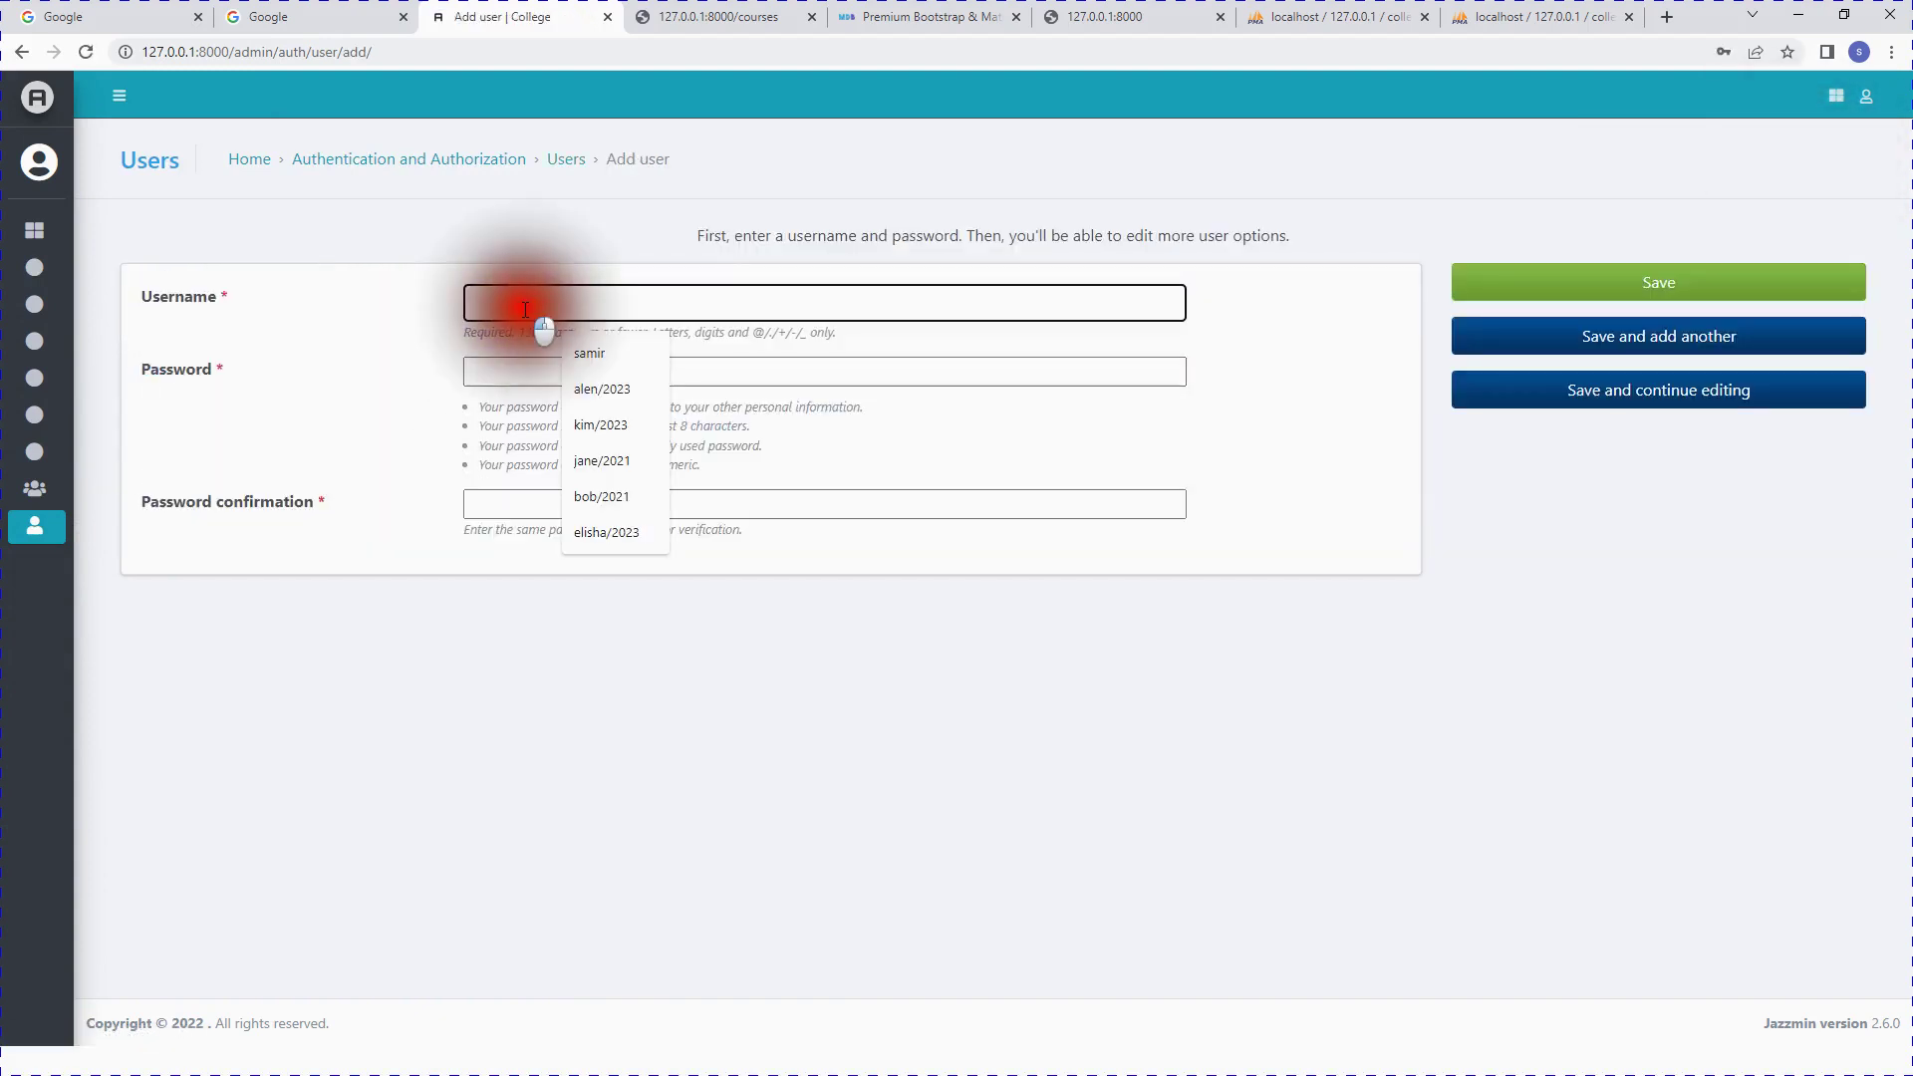
type("alice")
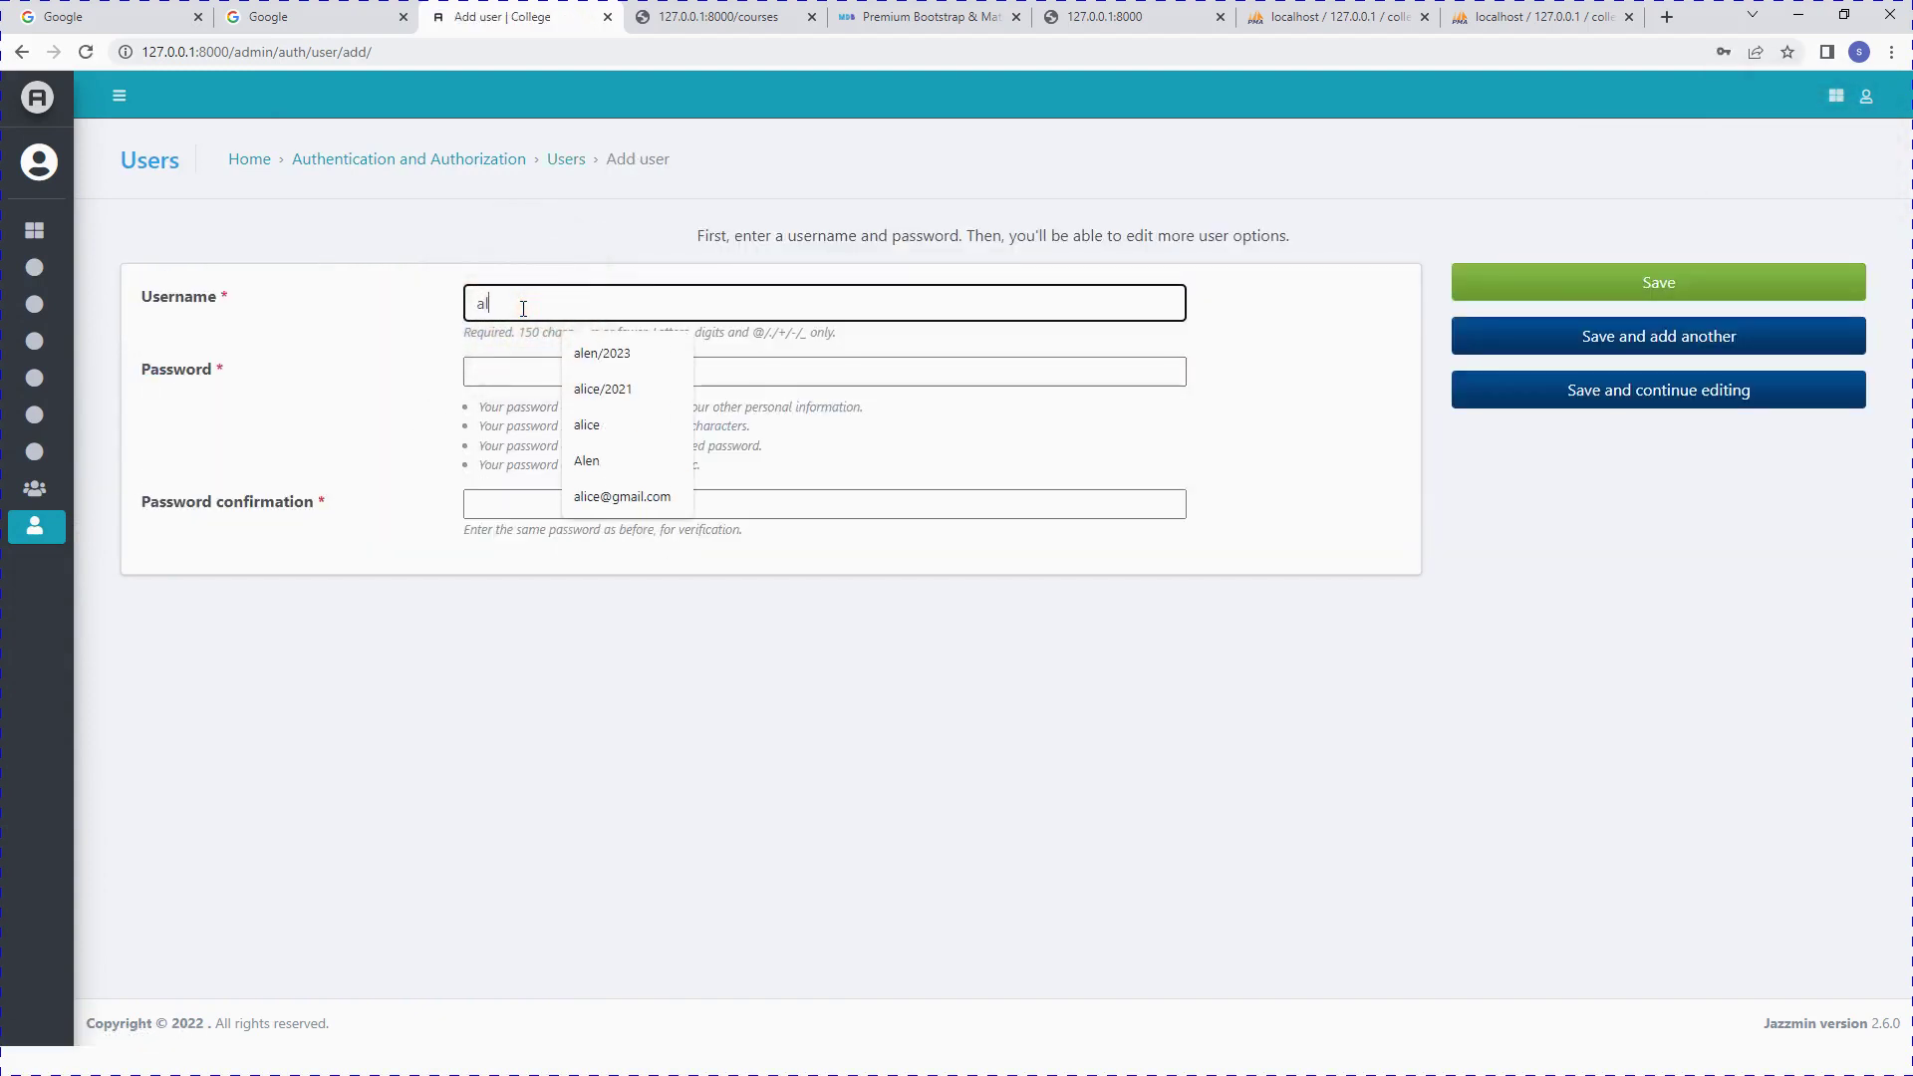
Step: Enter the password and begin retyping it in Password confirmation
left_click(506, 371)
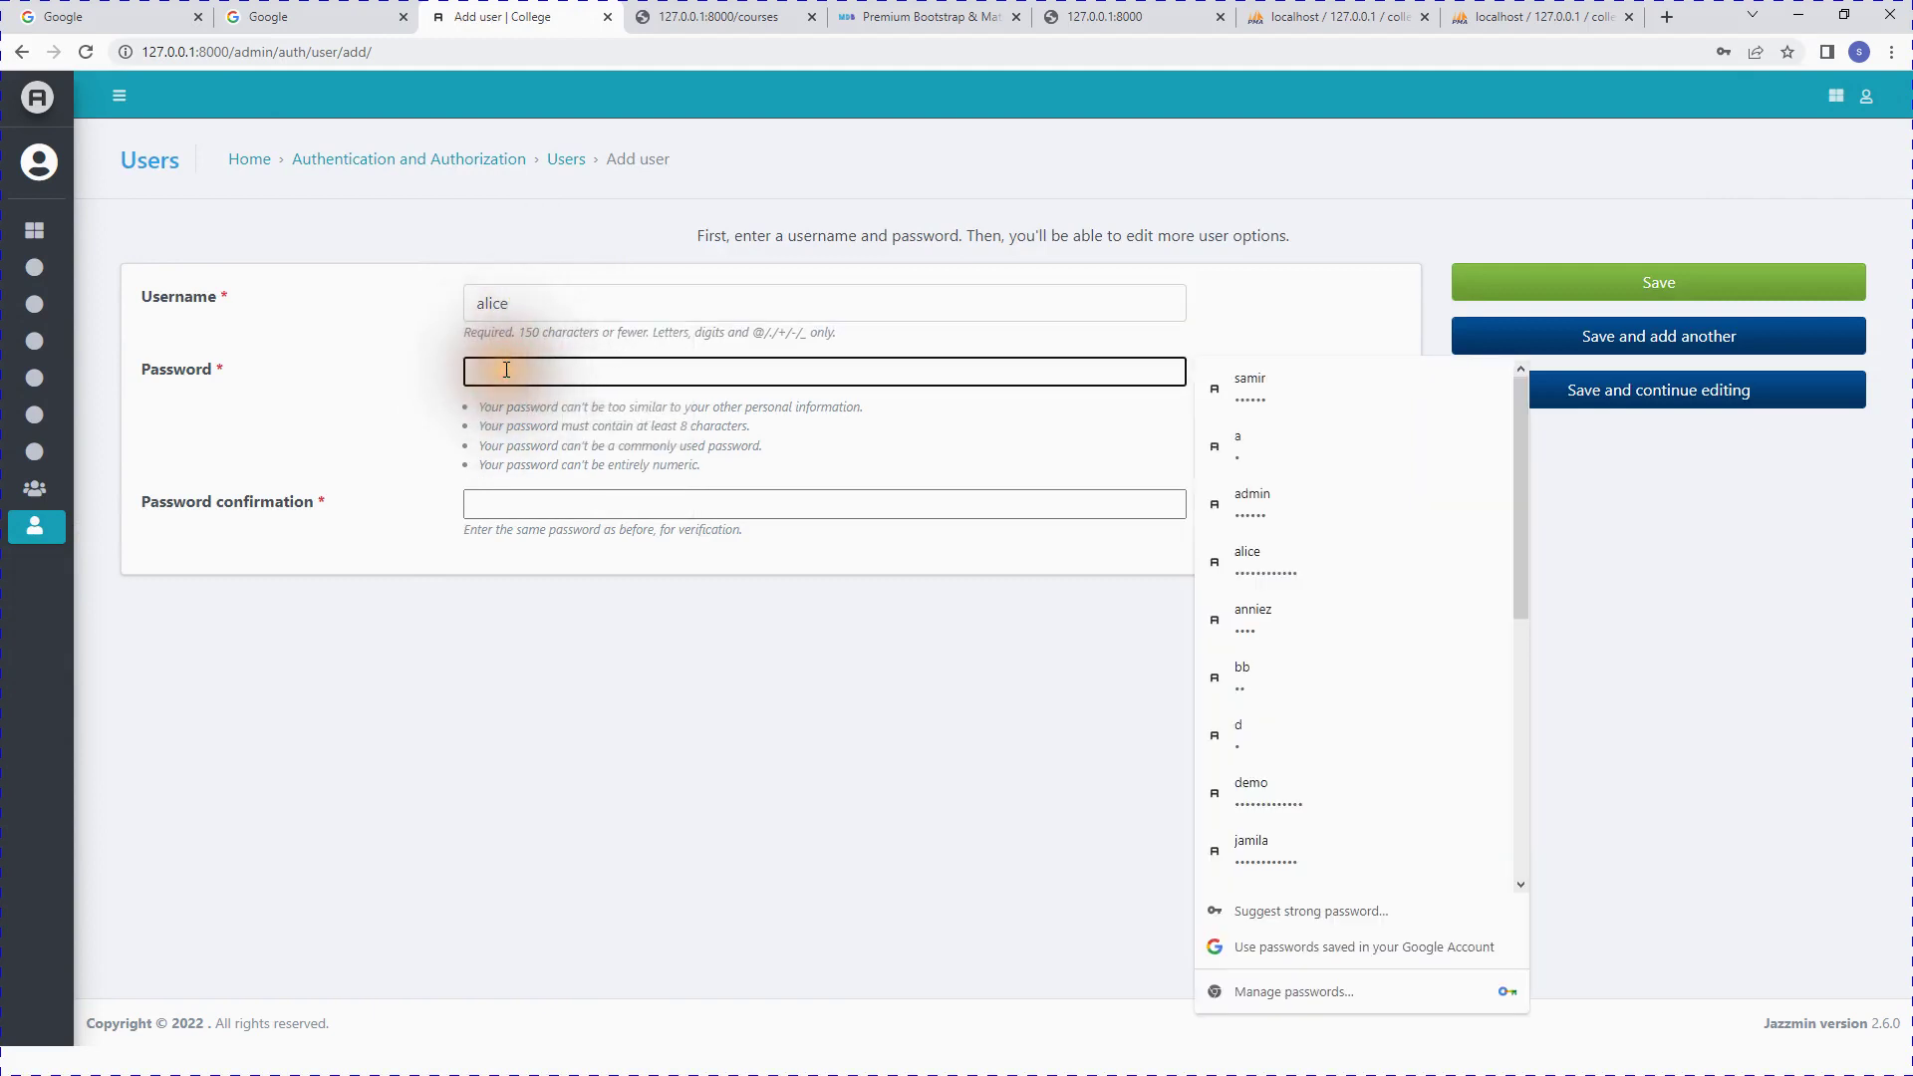
type("a")
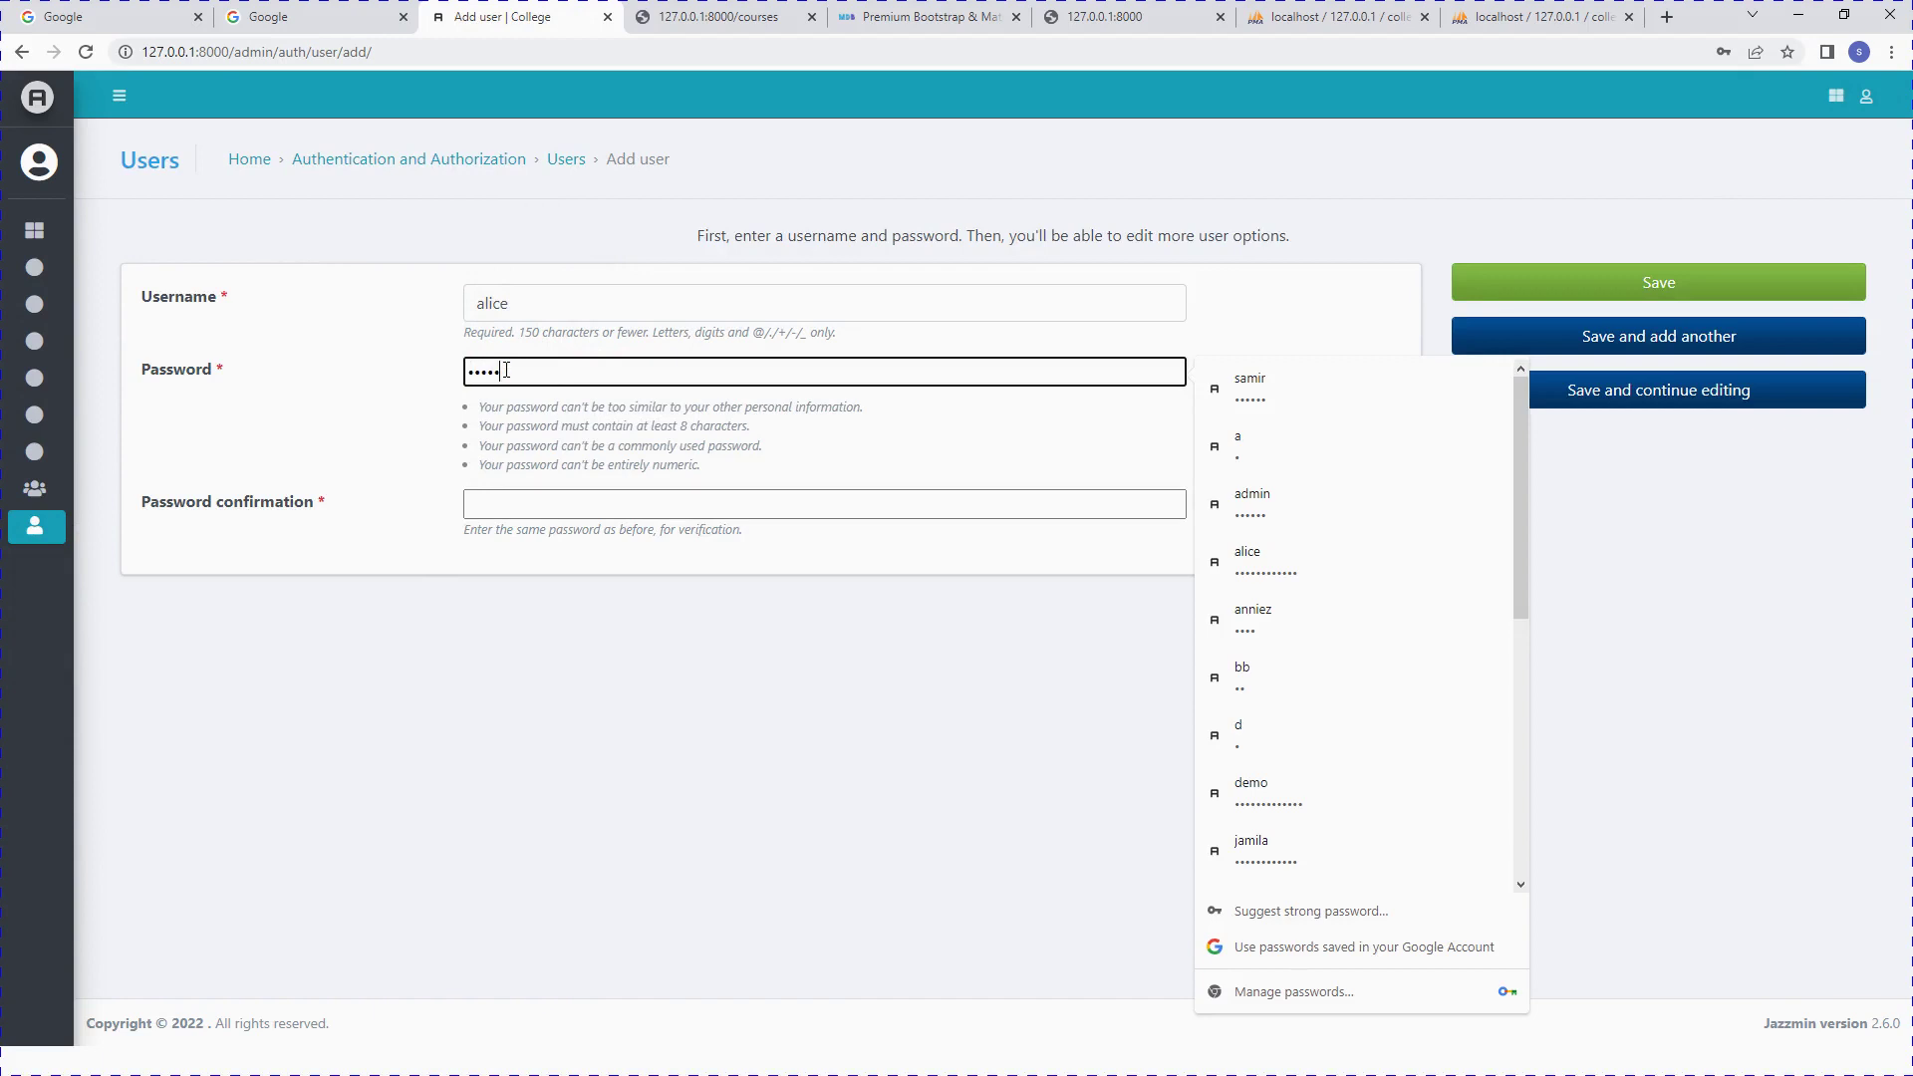
key("BackSpace")
key("BackSpace")
key("BackSpace")
key("BackSpace")
key("BackSpace")
left_click(568, 504)
type("ali")
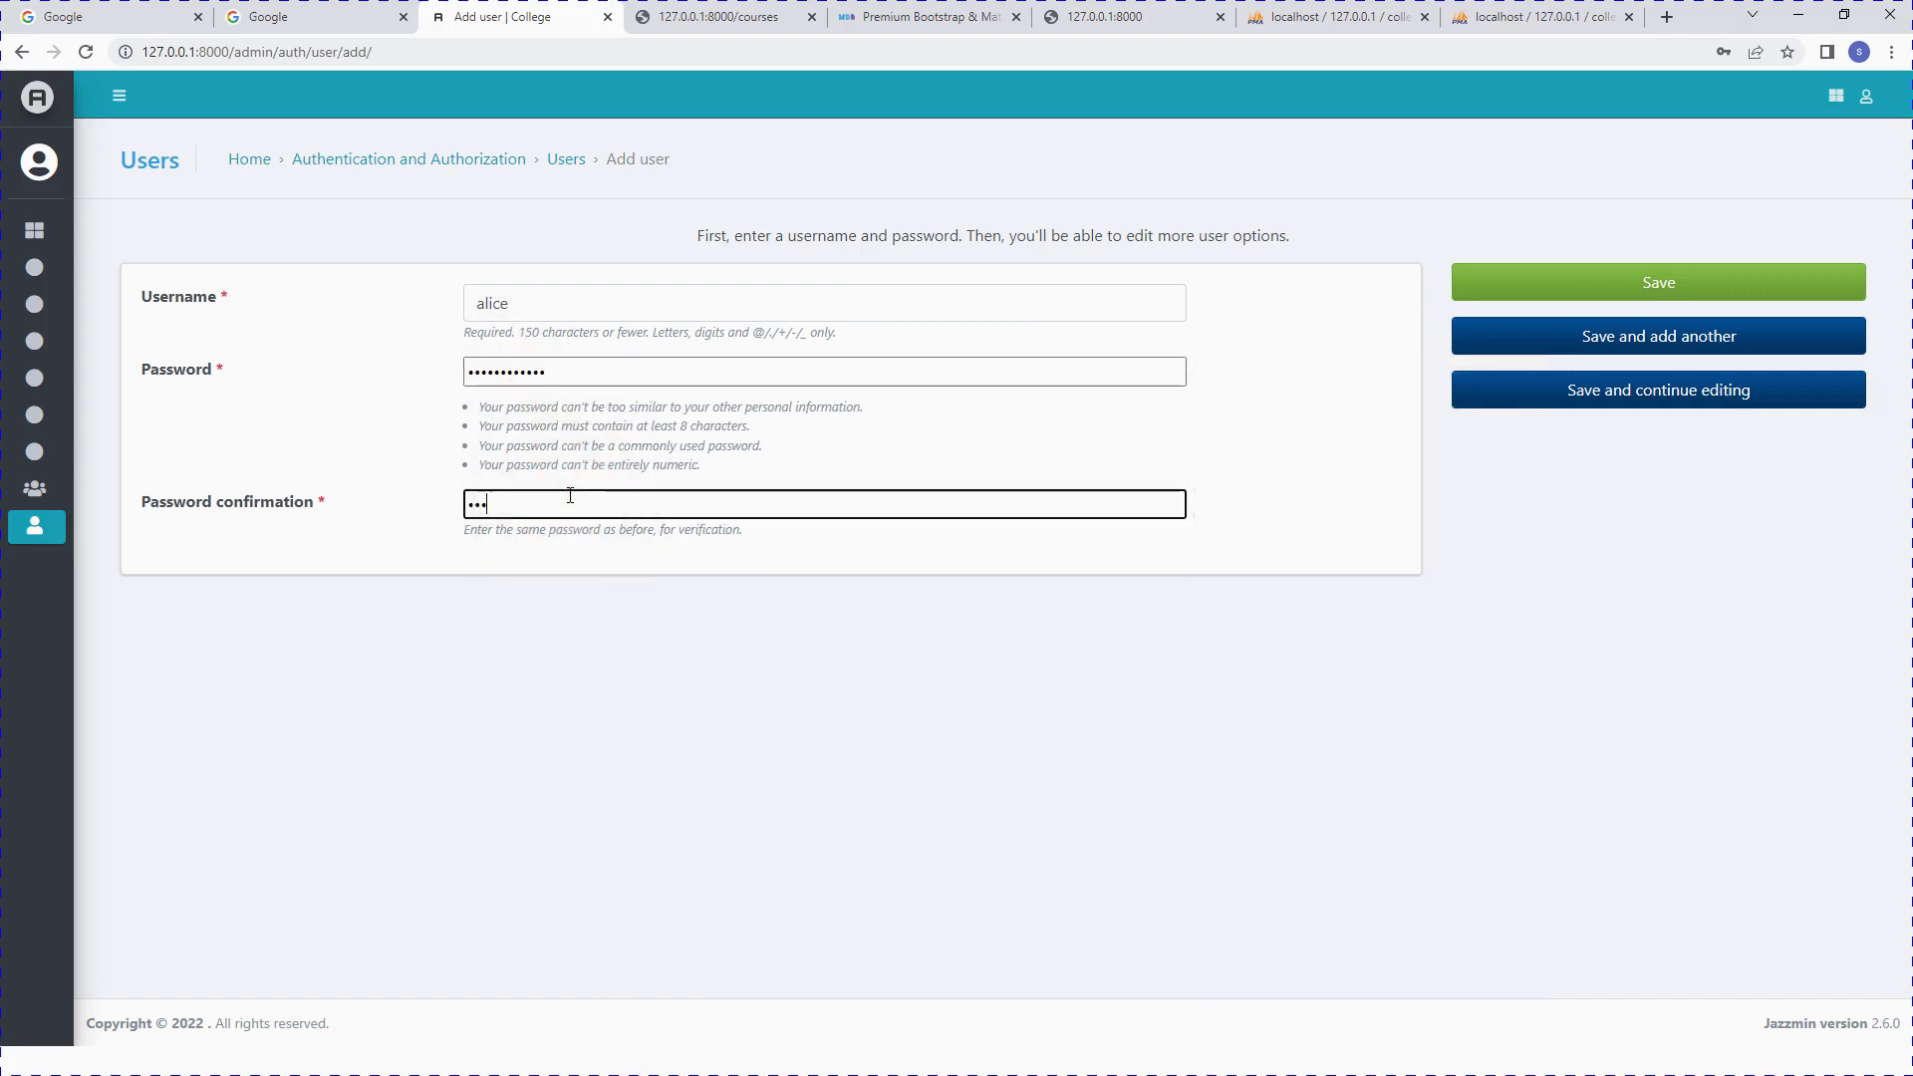
type("c")
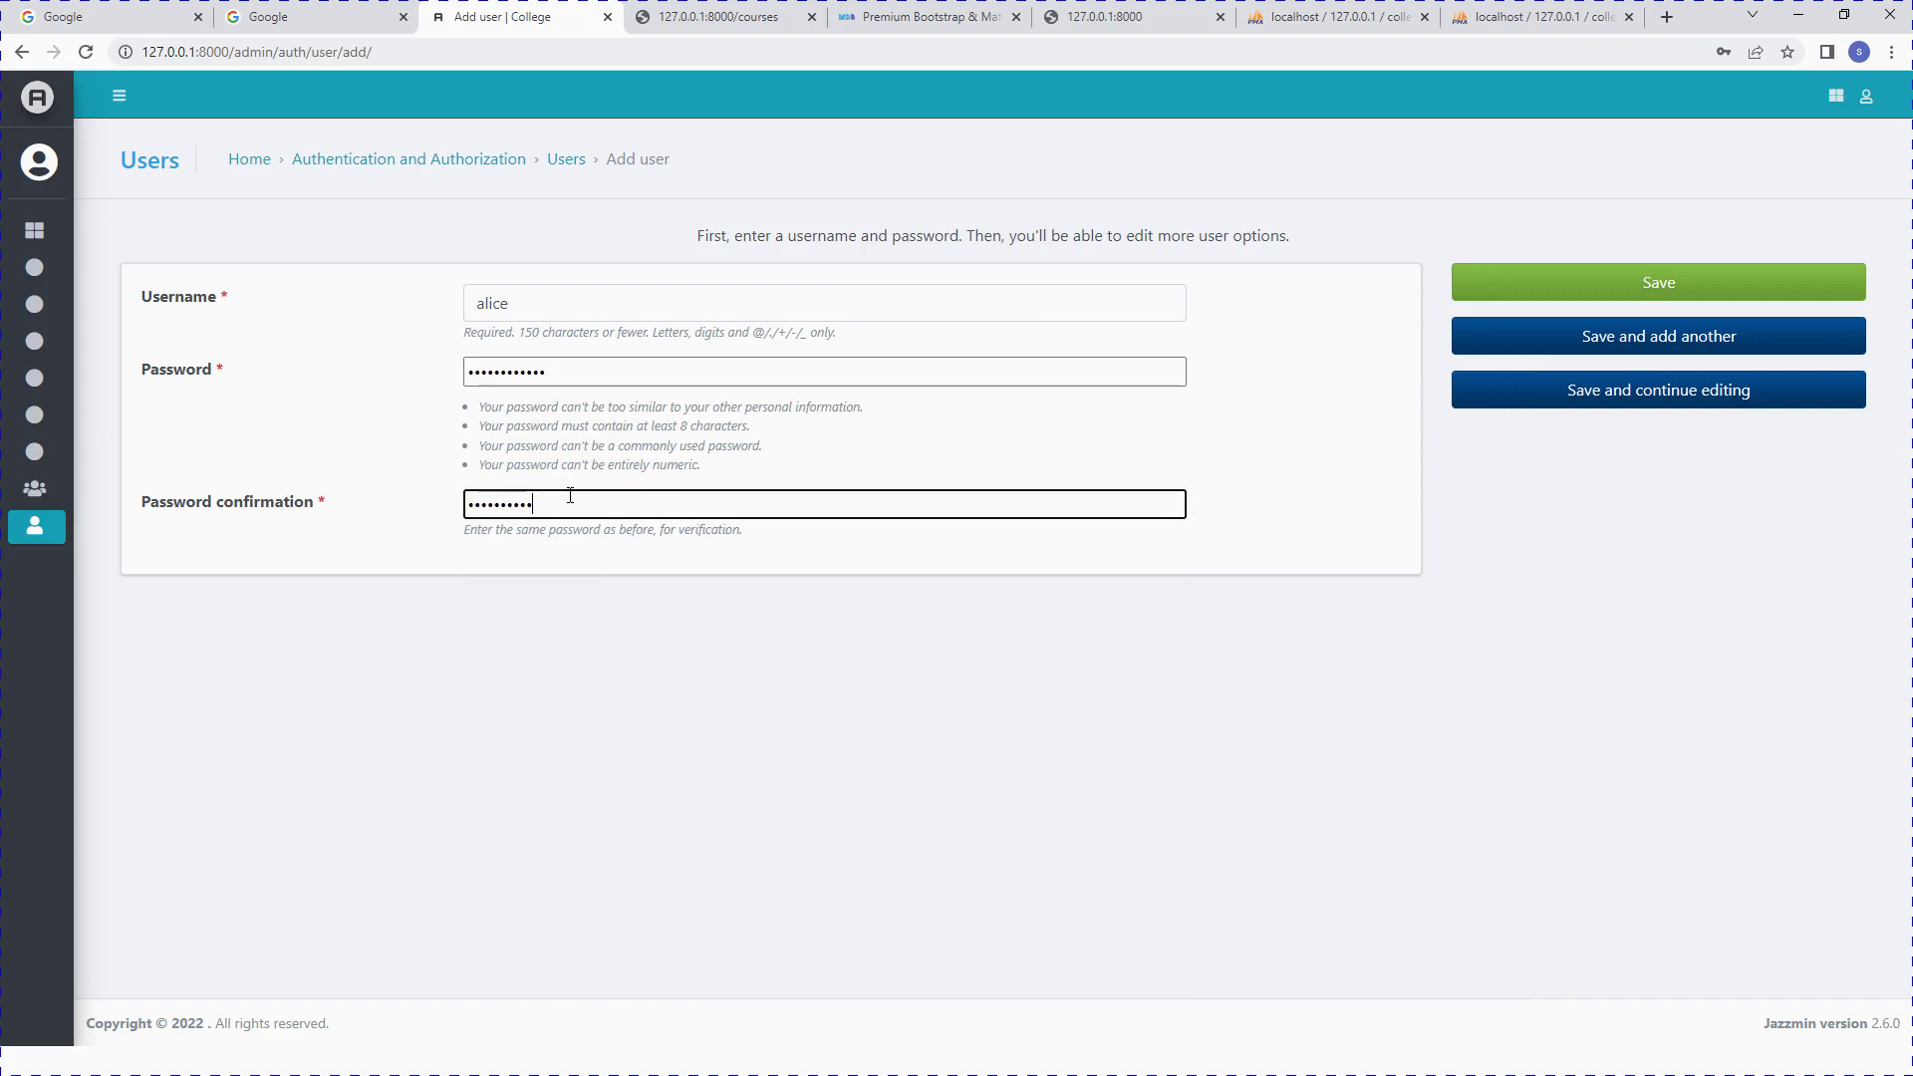
Step: Save user alice and fill in placeholder first and last names under Personal info
left_click(1666, 277)
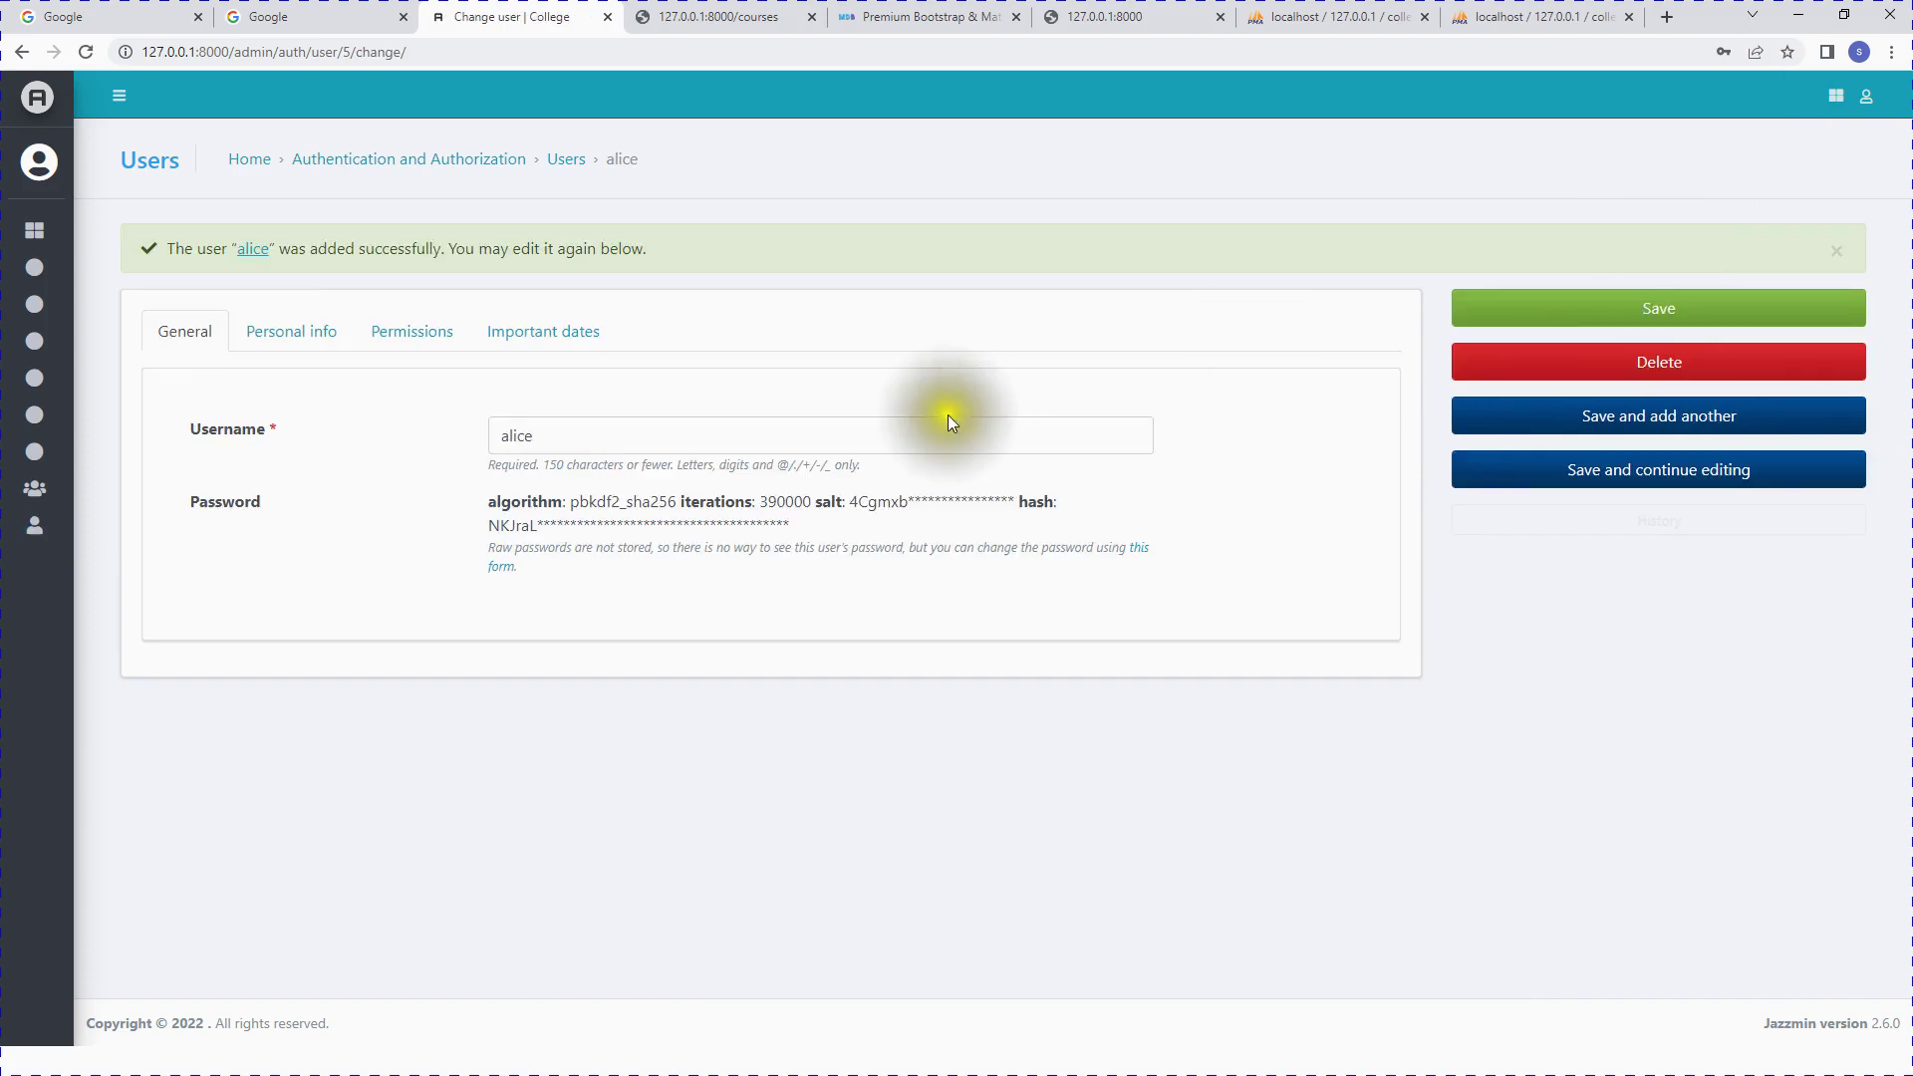
left_click(285, 344)
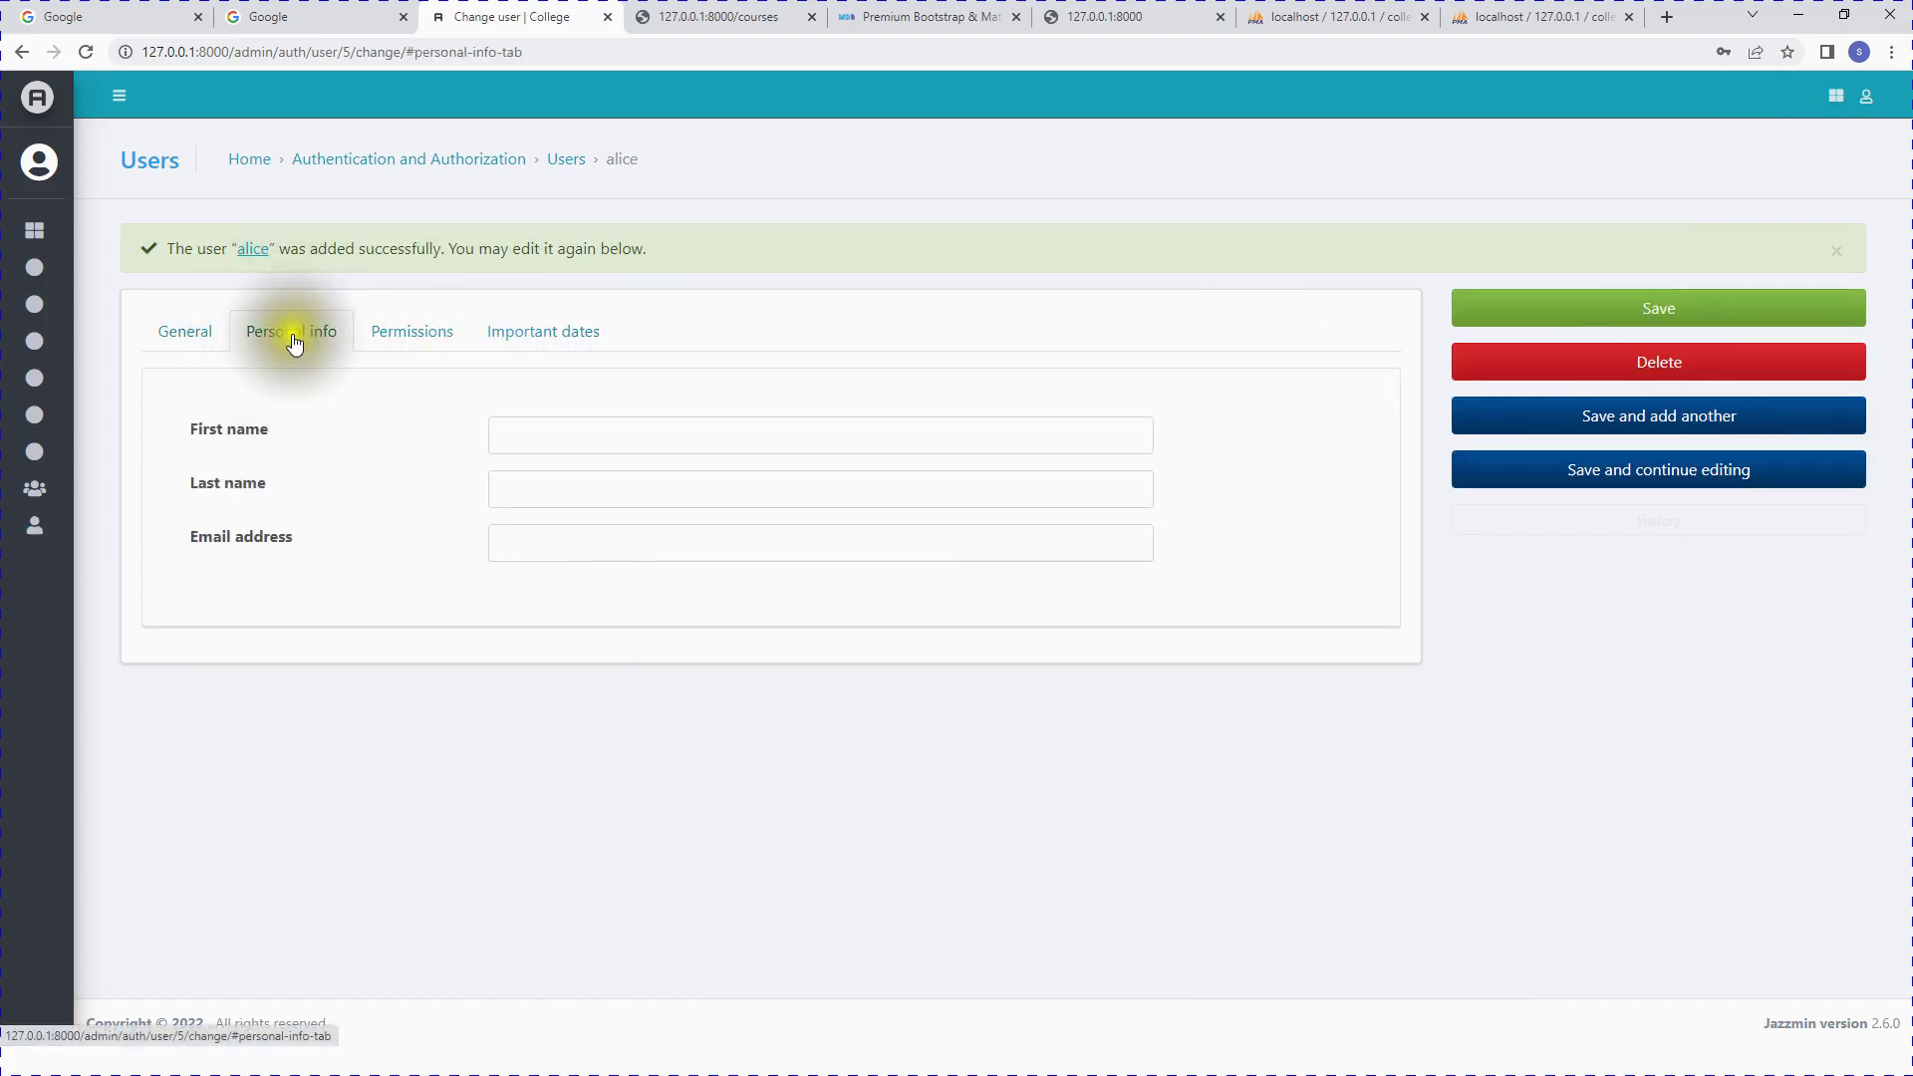
left_click(653, 439)
type("zxzx")
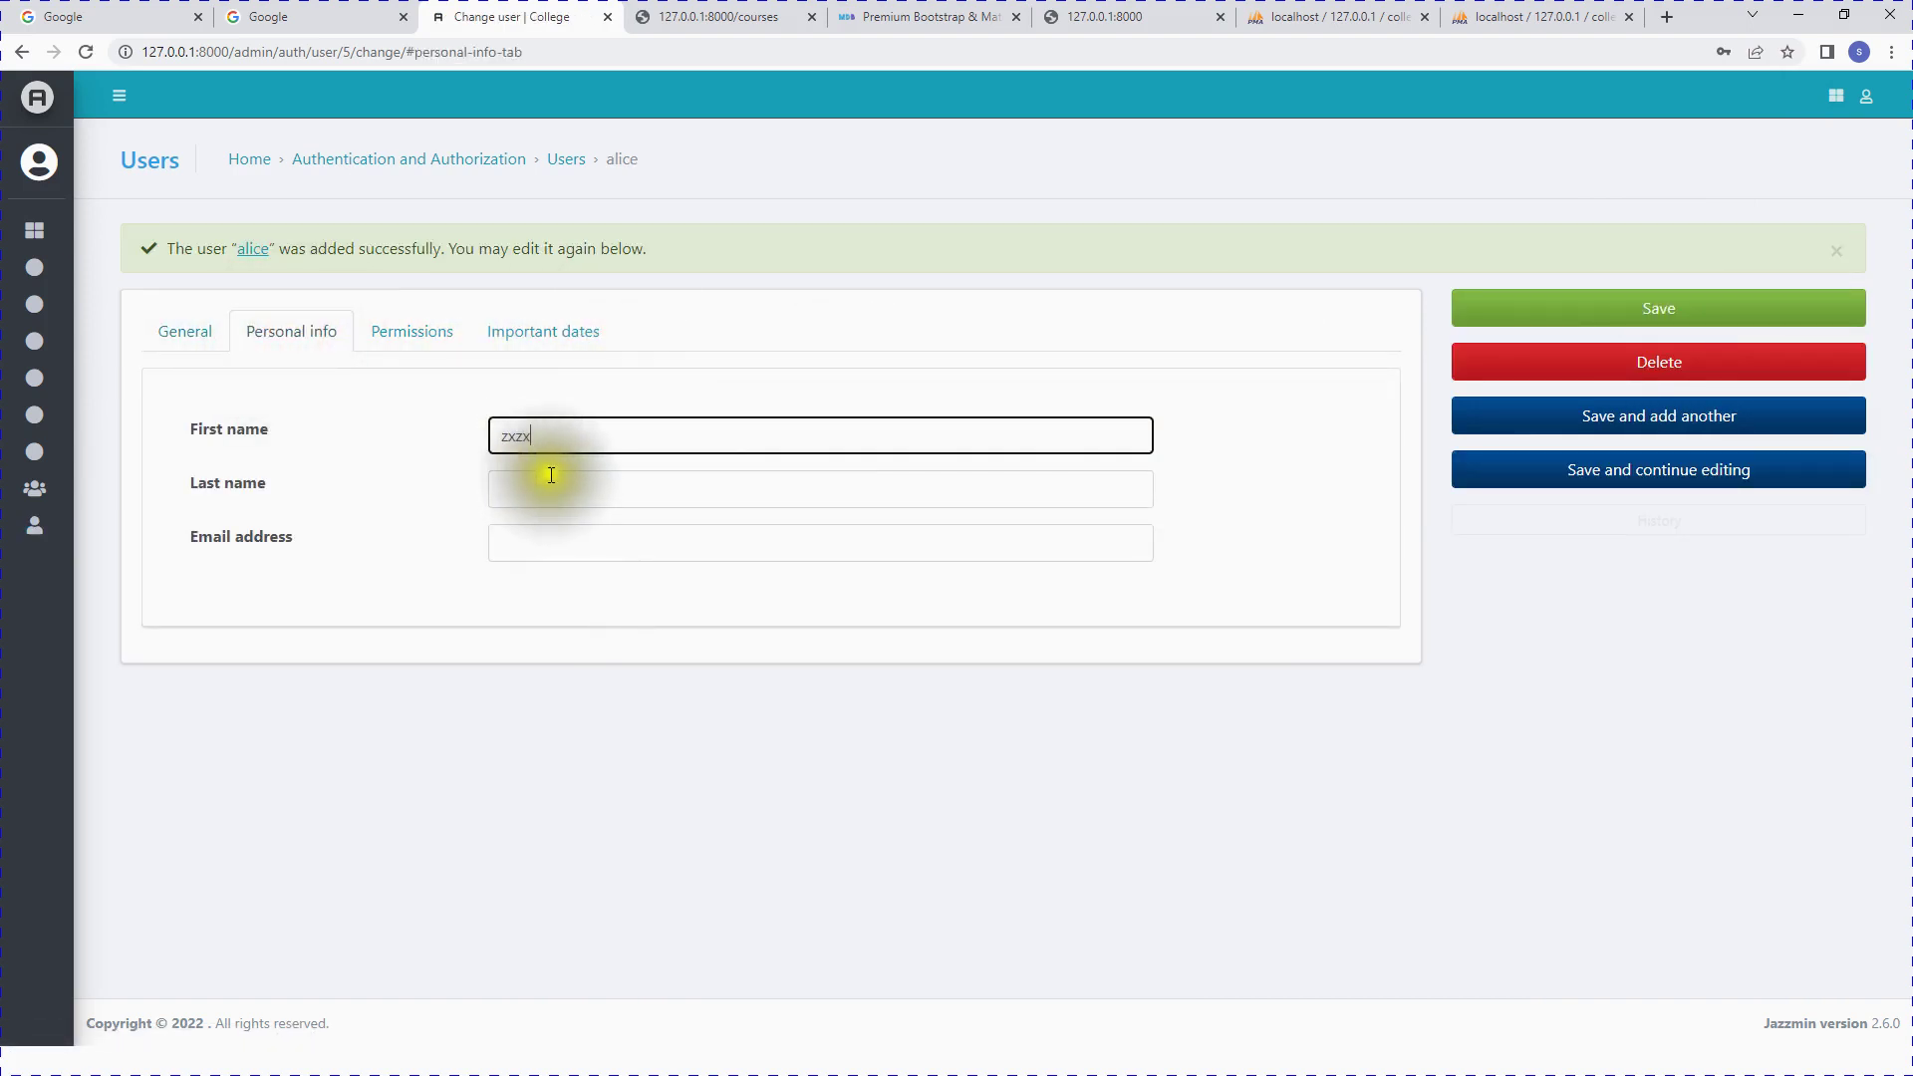
left_click(554, 486)
type("zxzxzx")
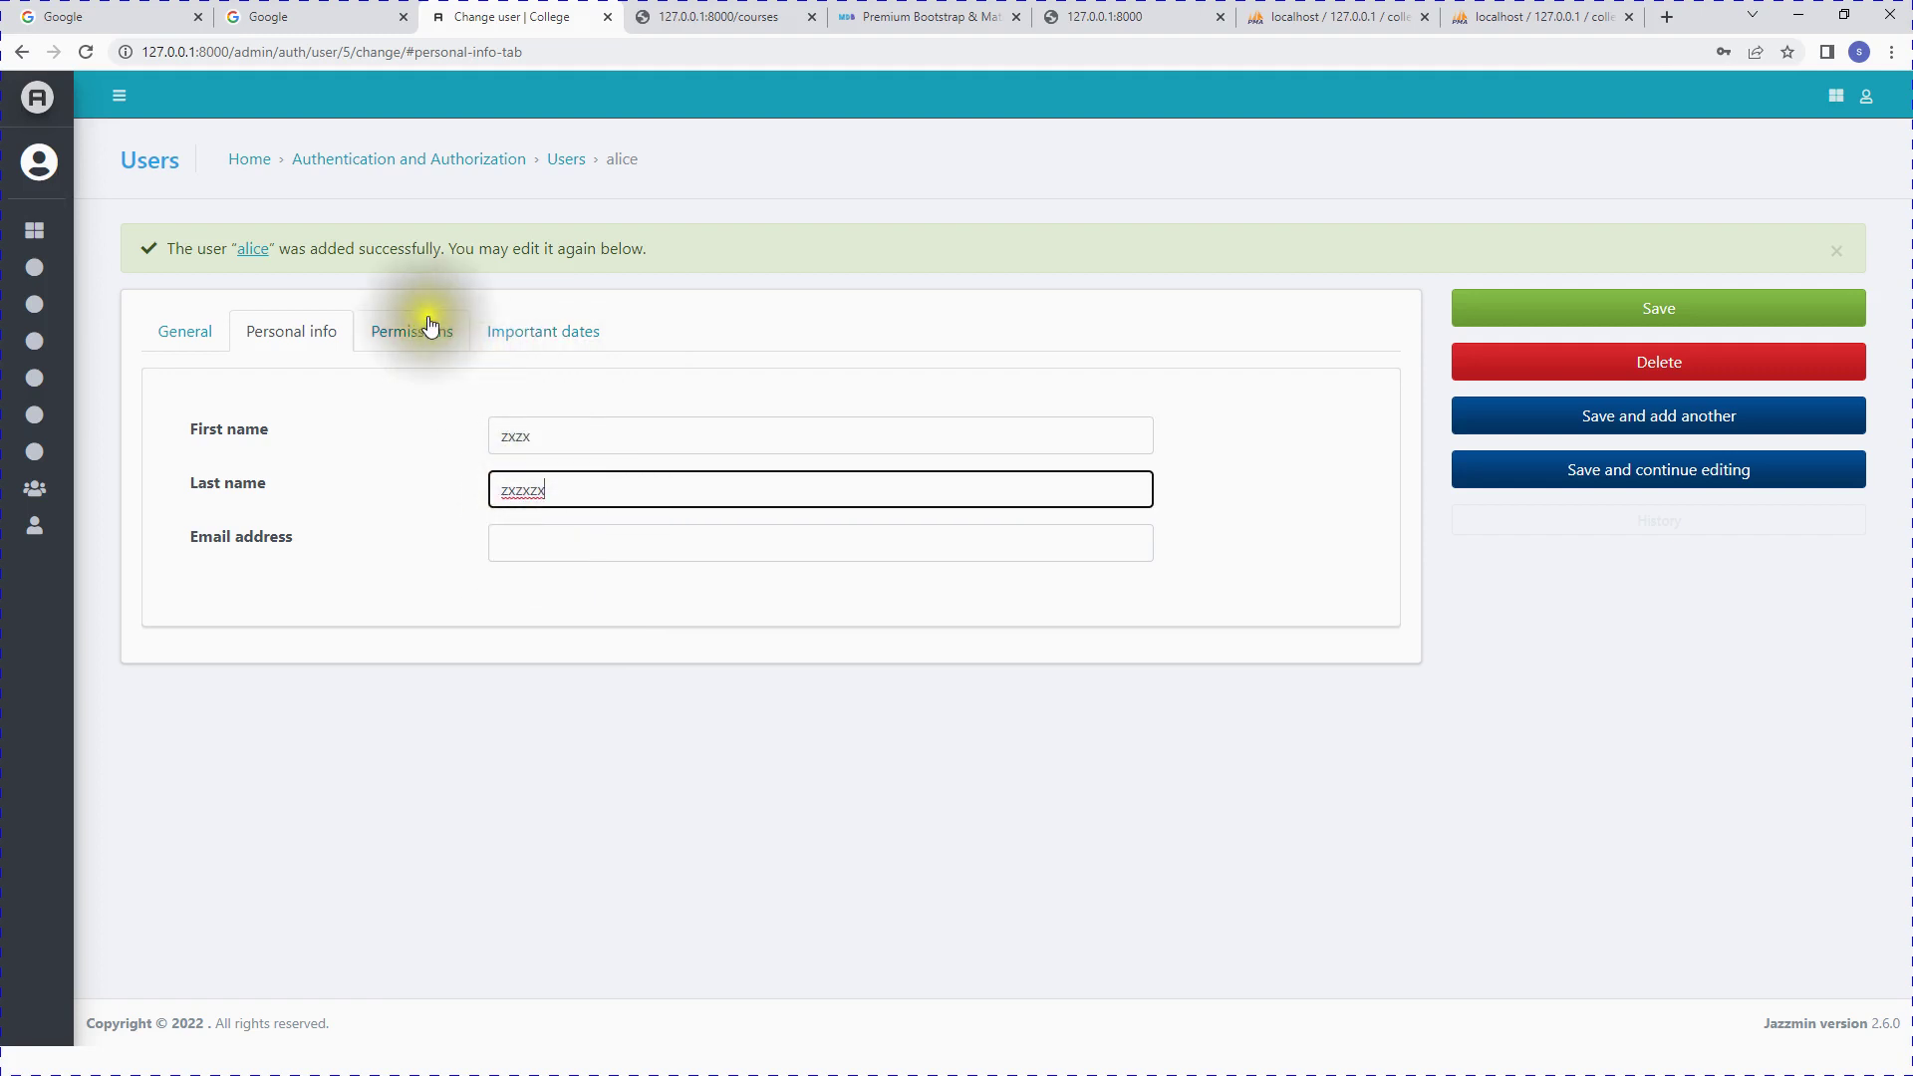
left_click(418, 329)
Step: Grant alice Can change and Can view programs, and Can delete and Can change student
scroll(711, 669, "down", 6)
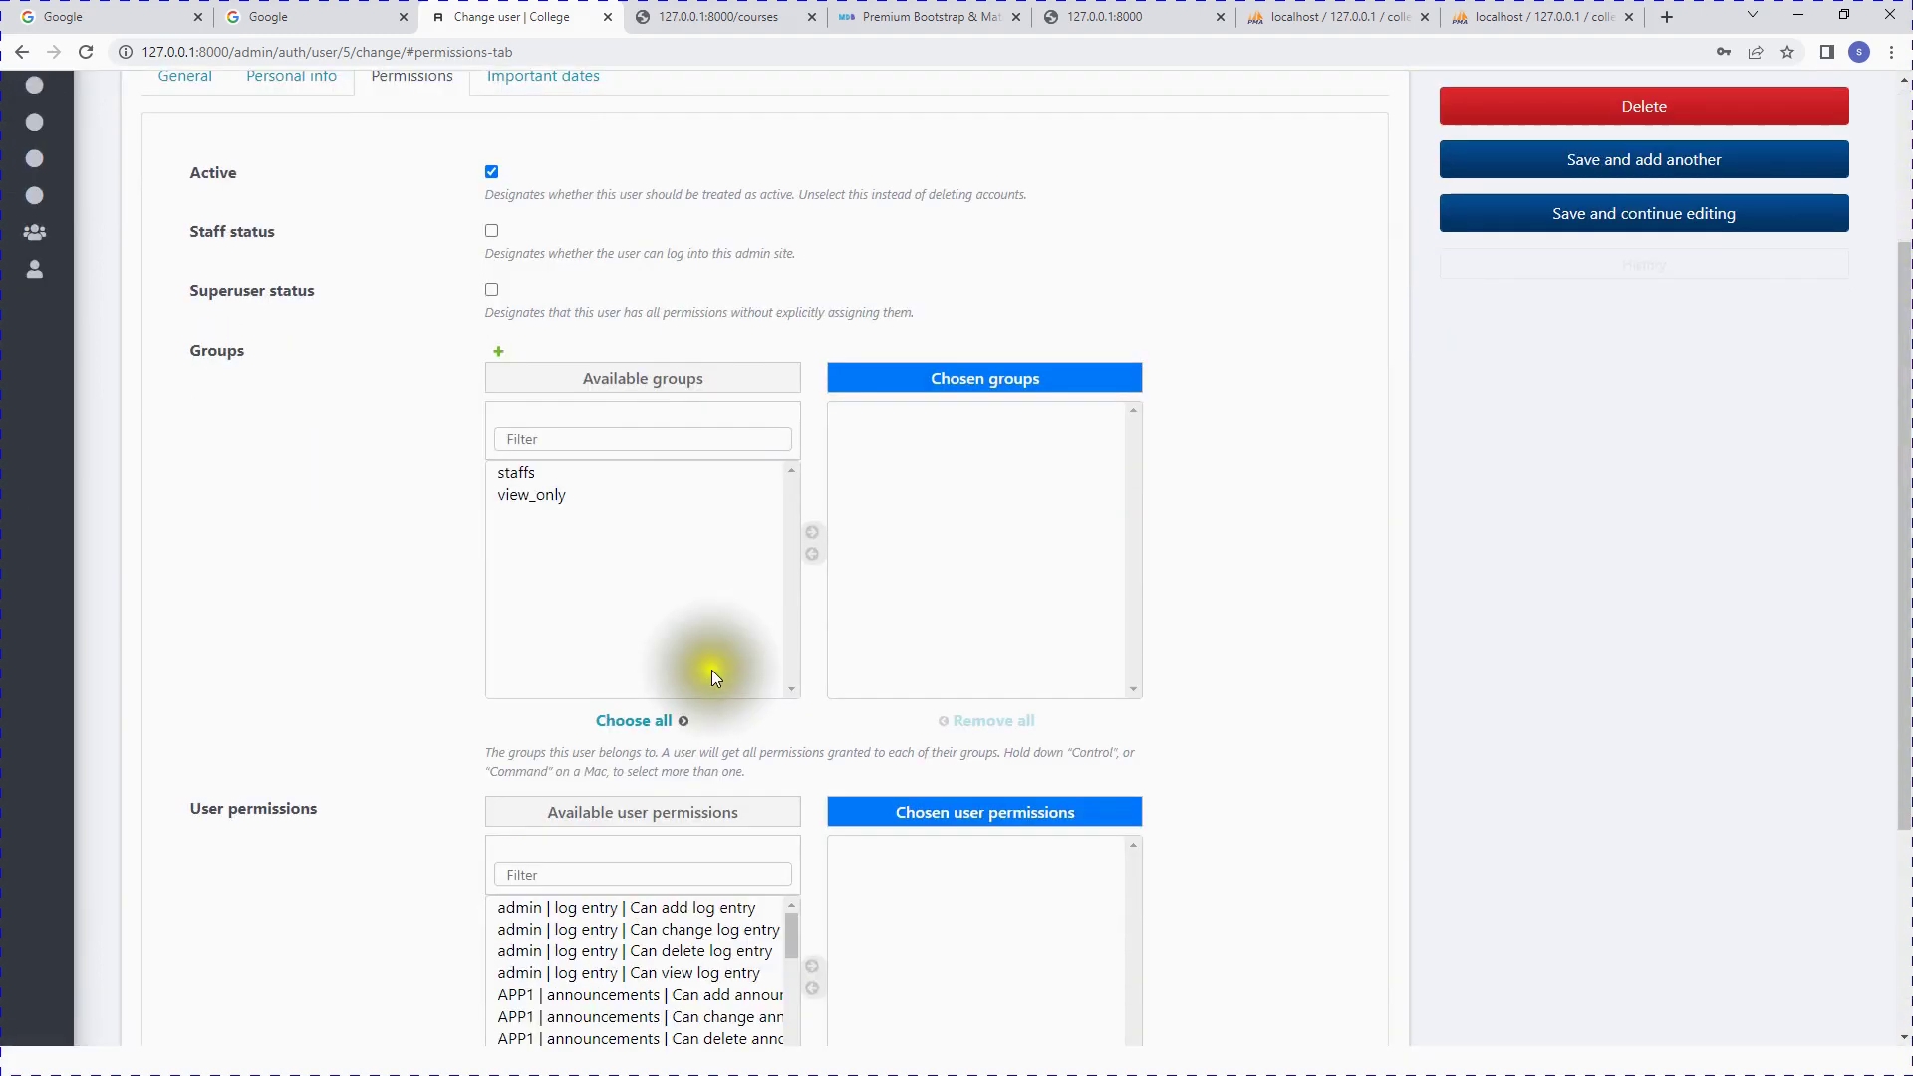
scroll(711, 702, "down", 3)
left_click(692, 638)
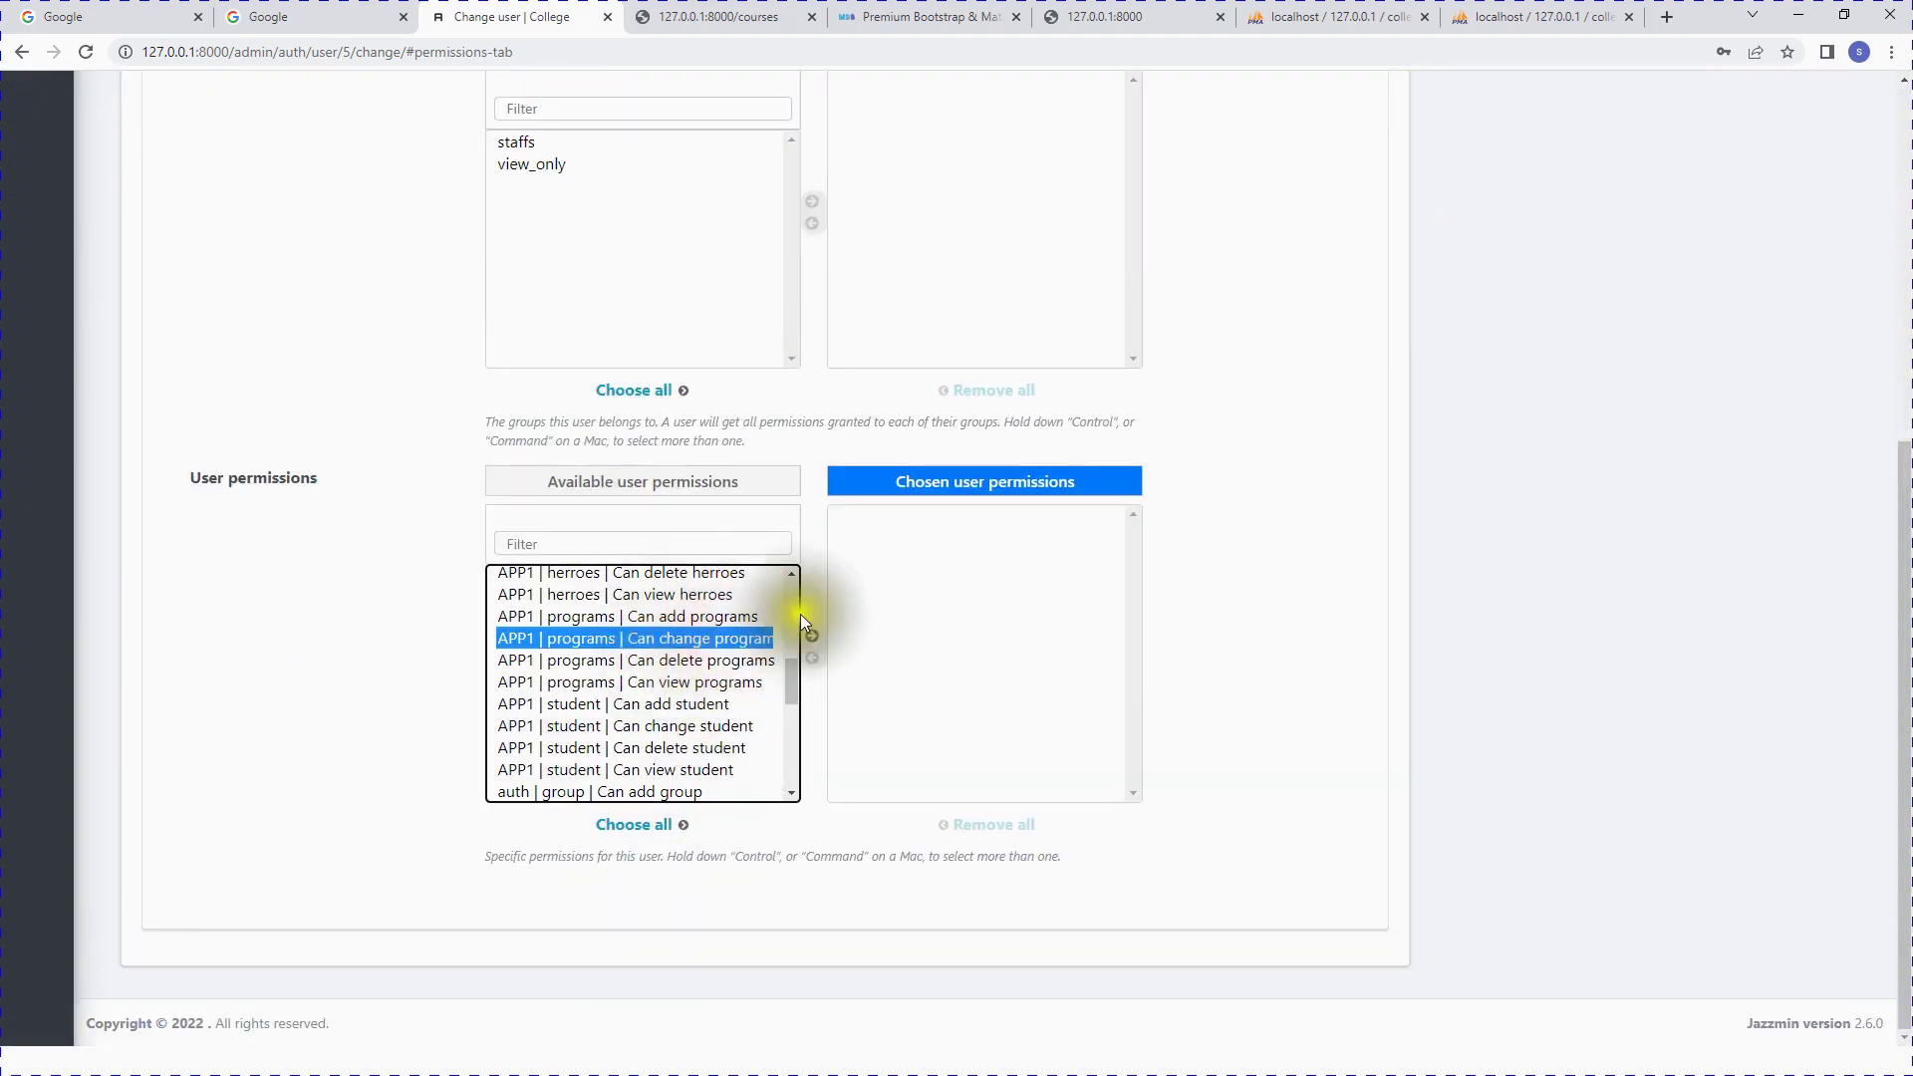
left_click(1024, 606)
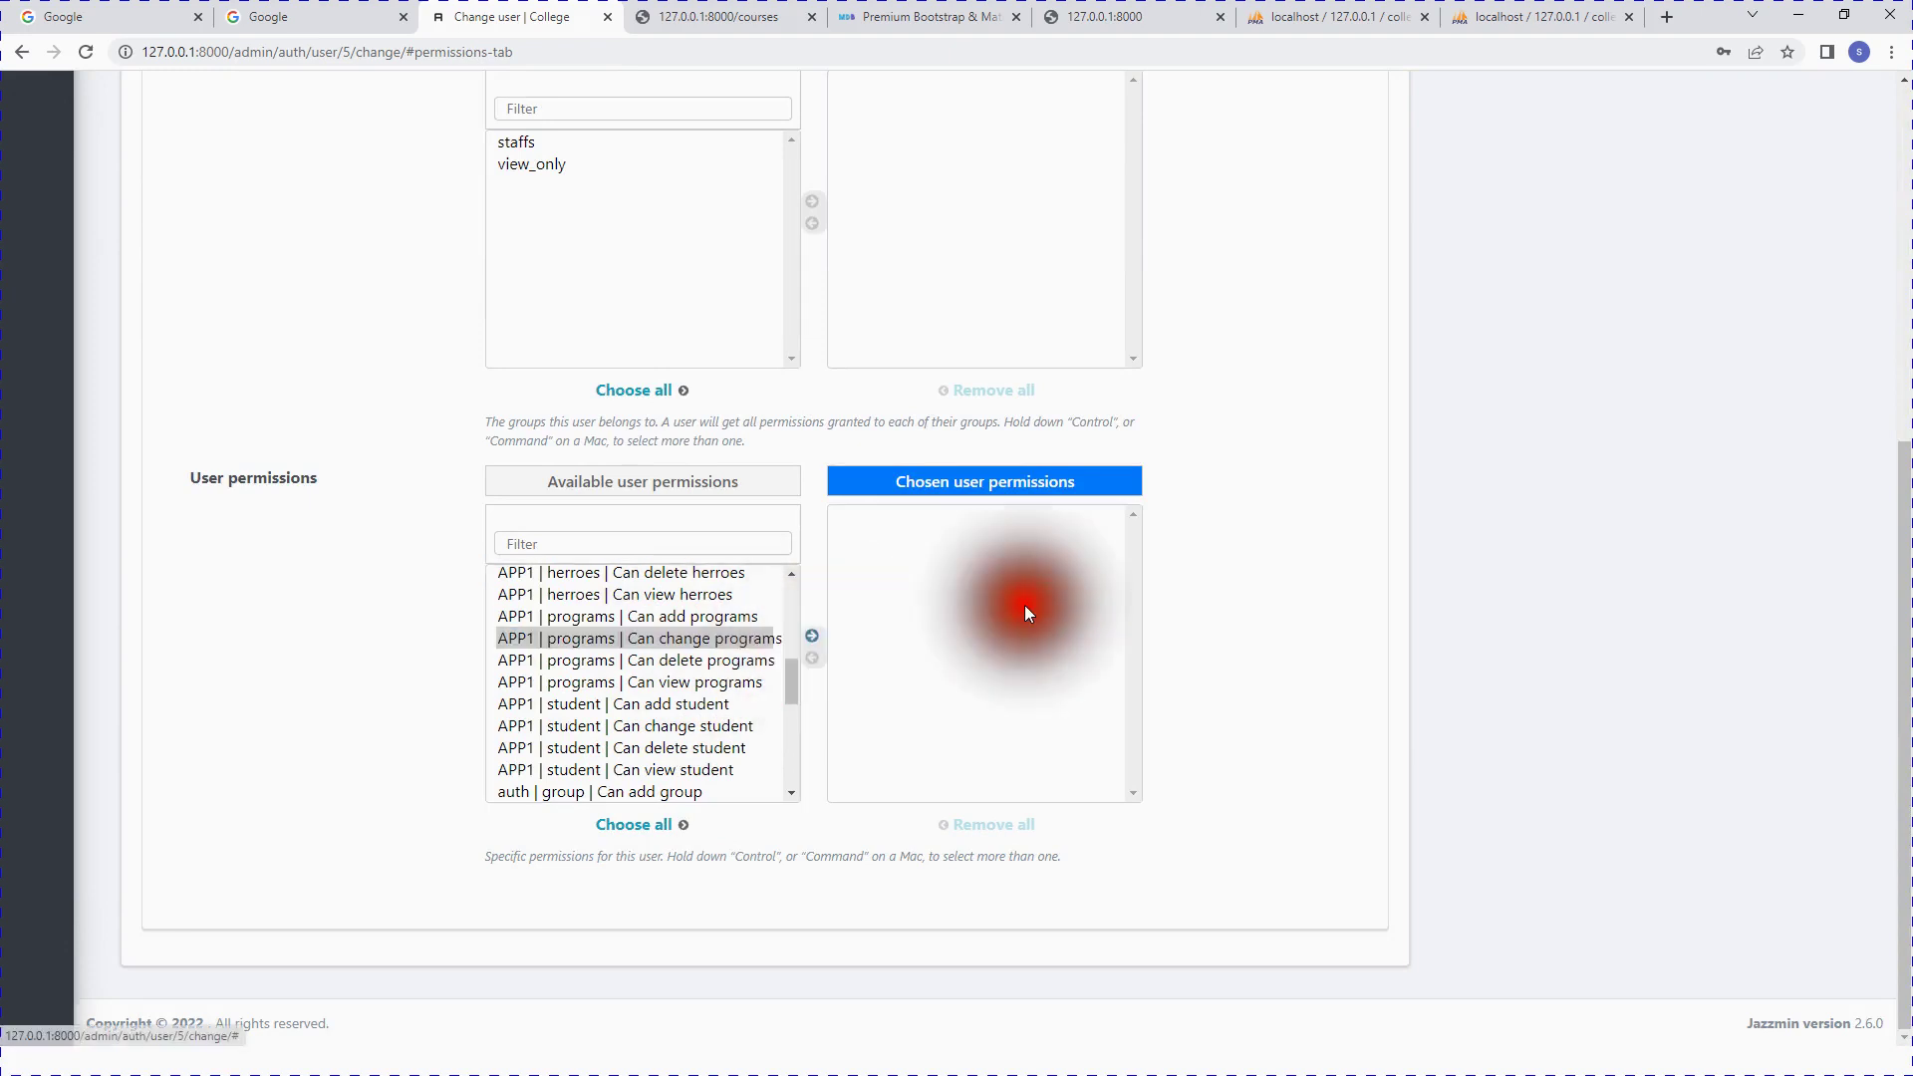
left_click(812, 637)
left_click(738, 662)
left_click(812, 637)
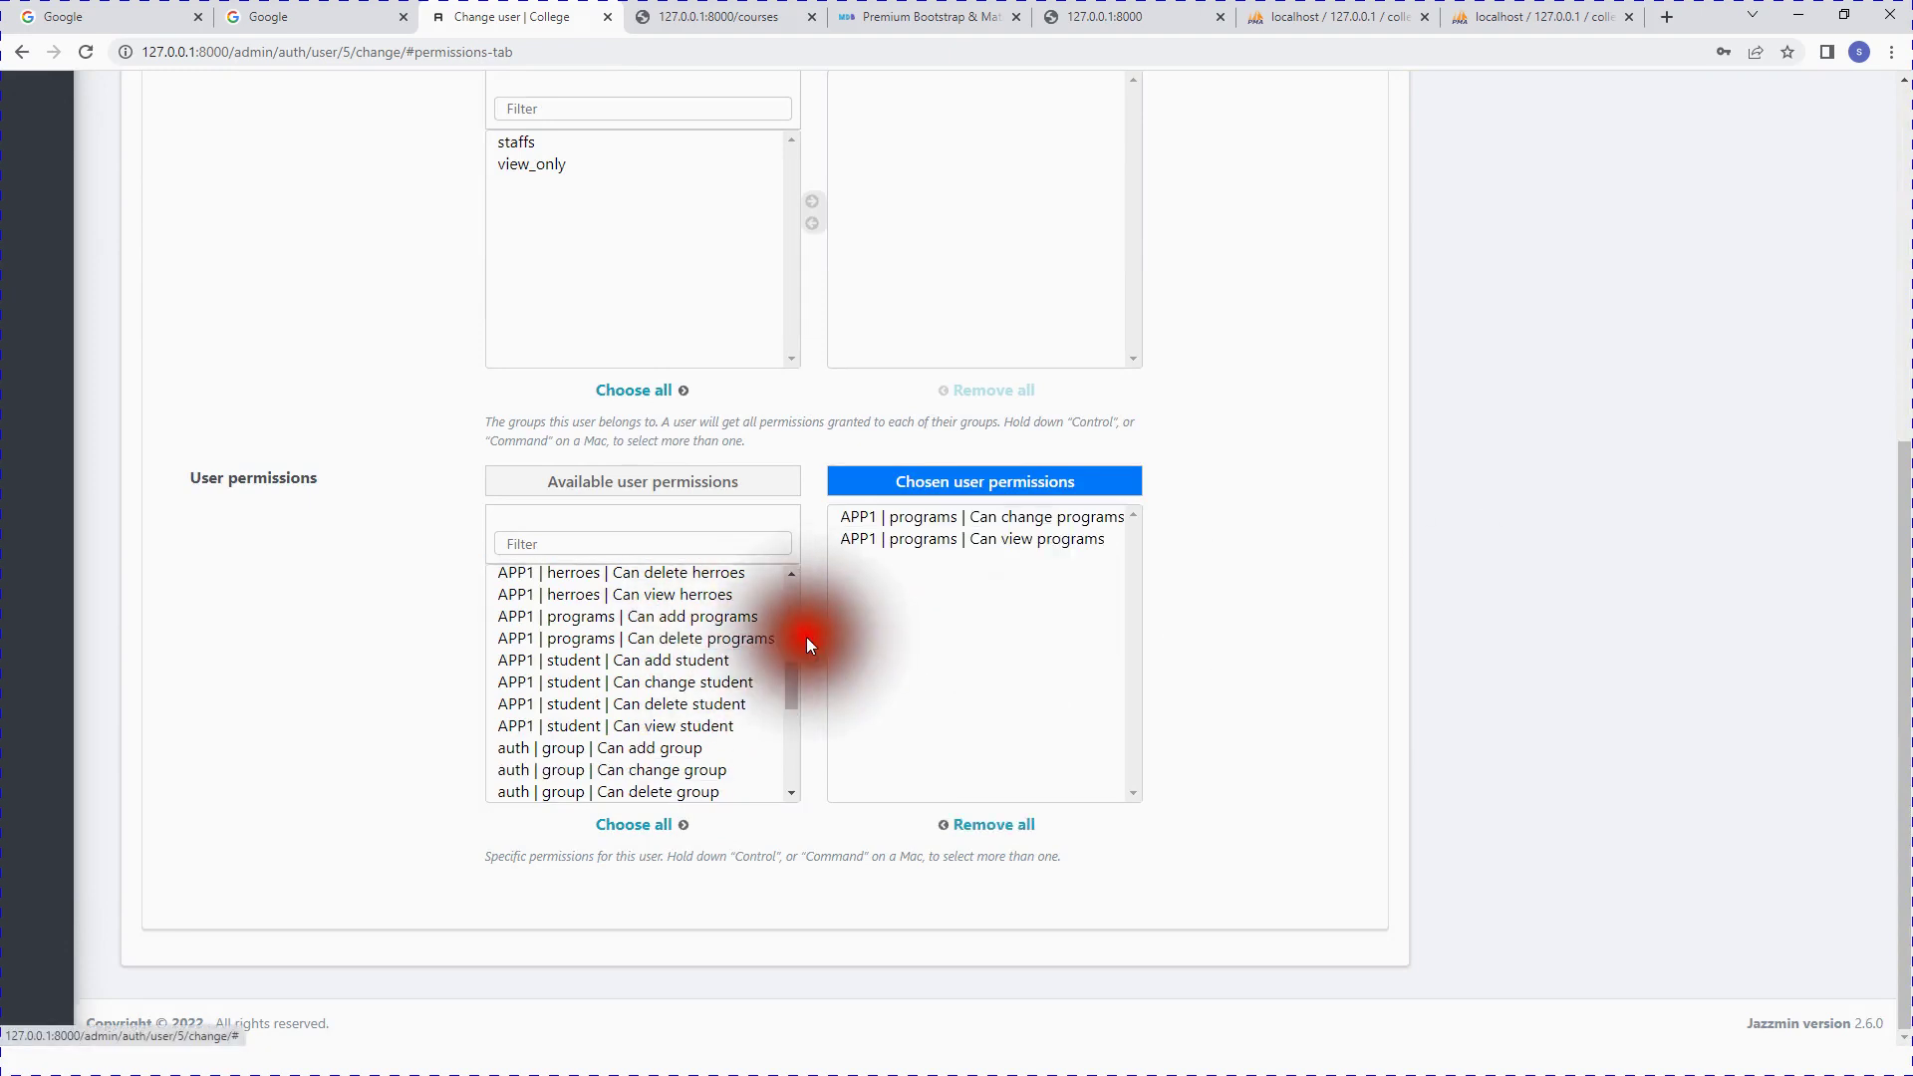
left_click(693, 704)
left_click(812, 637)
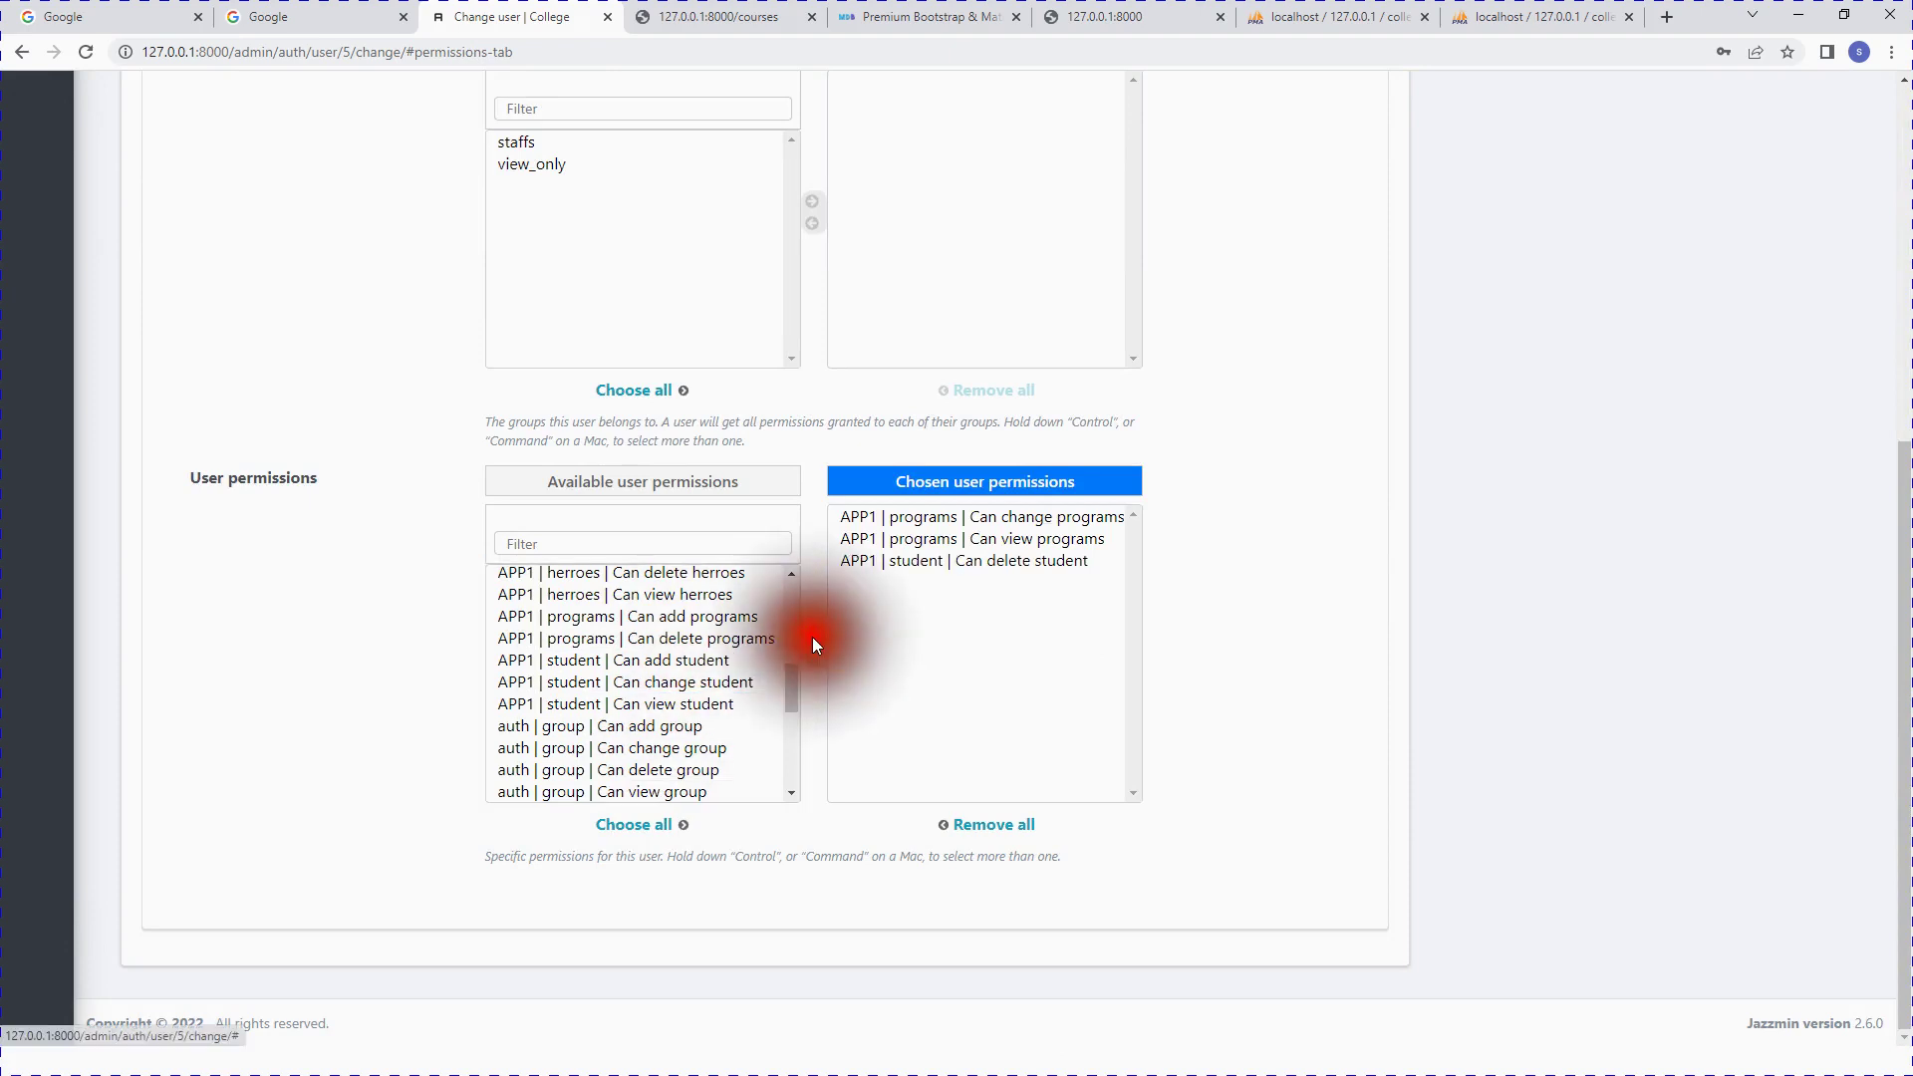
left_click(714, 682)
left_click(812, 637)
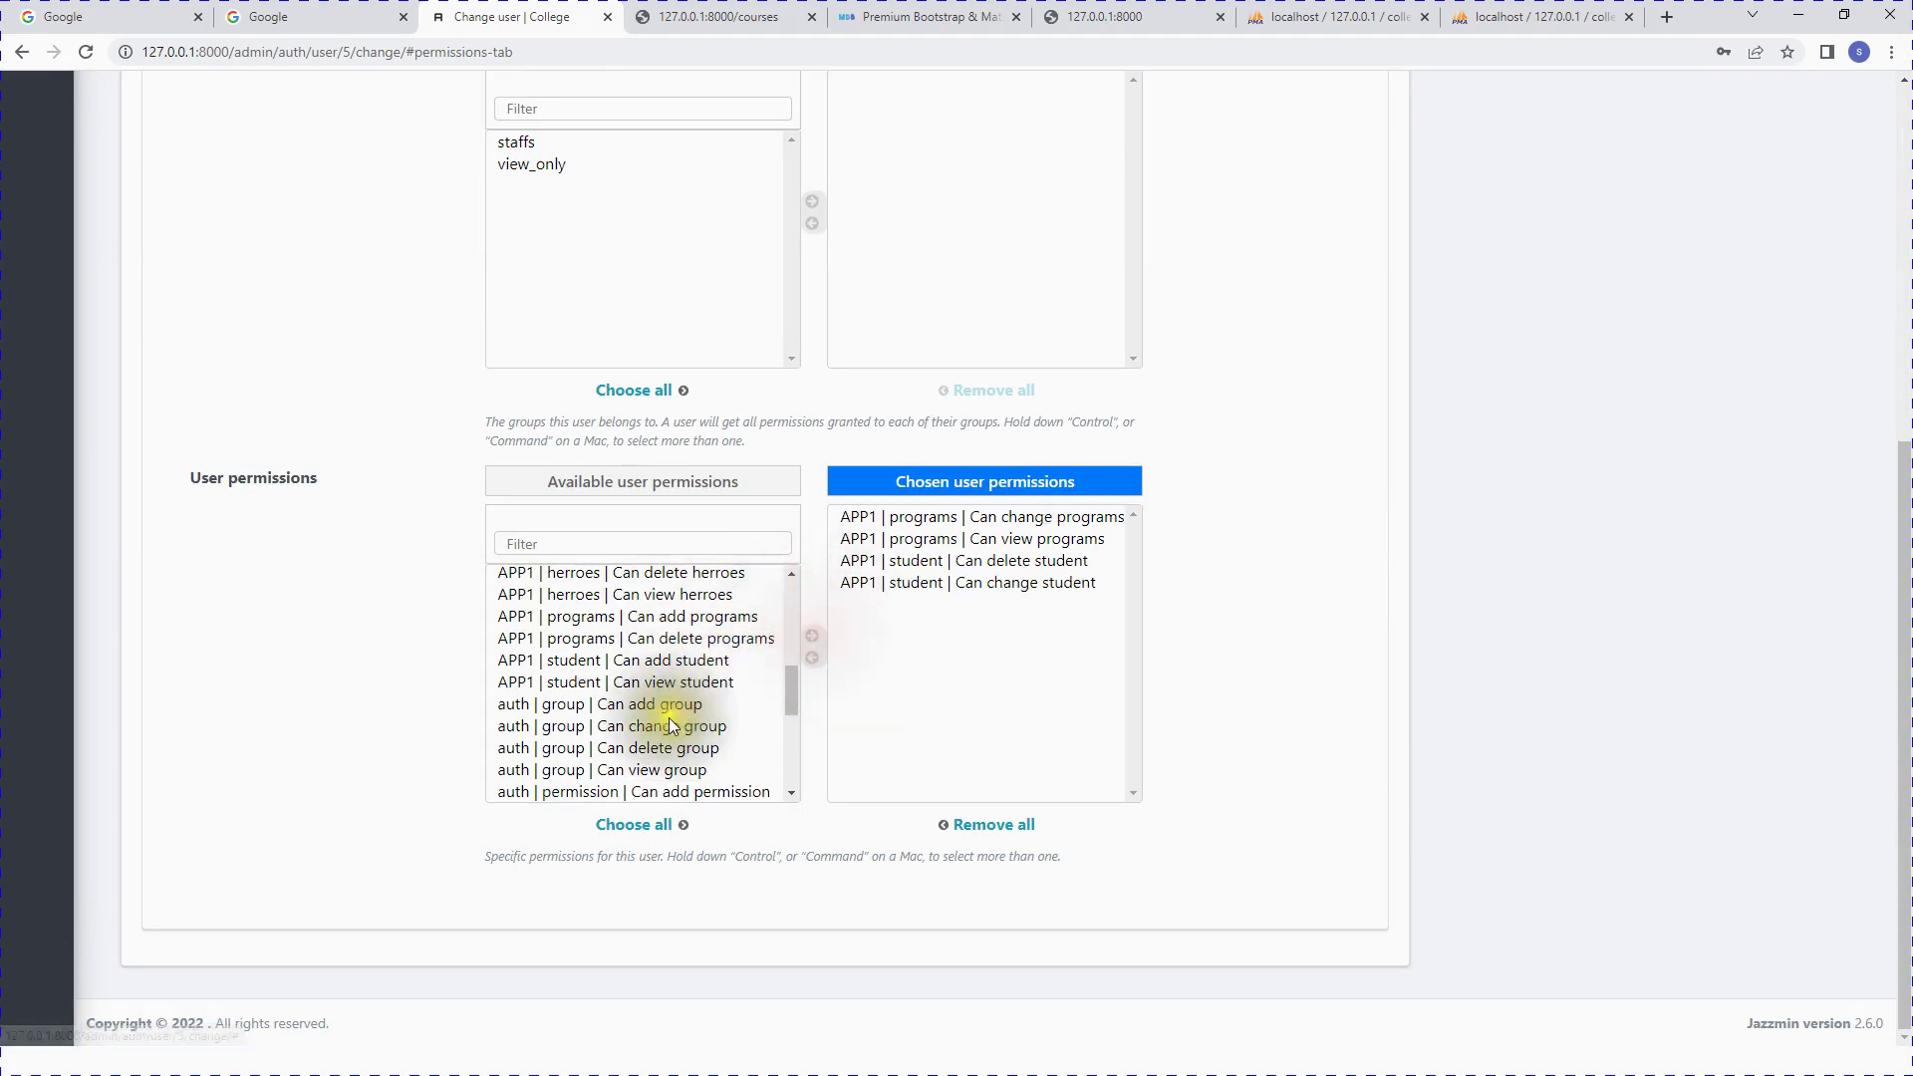
Step: Grant add and delete group, add department and delete course permissions, then save
left_click(667, 706)
left_click(819, 637)
left_click(680, 726)
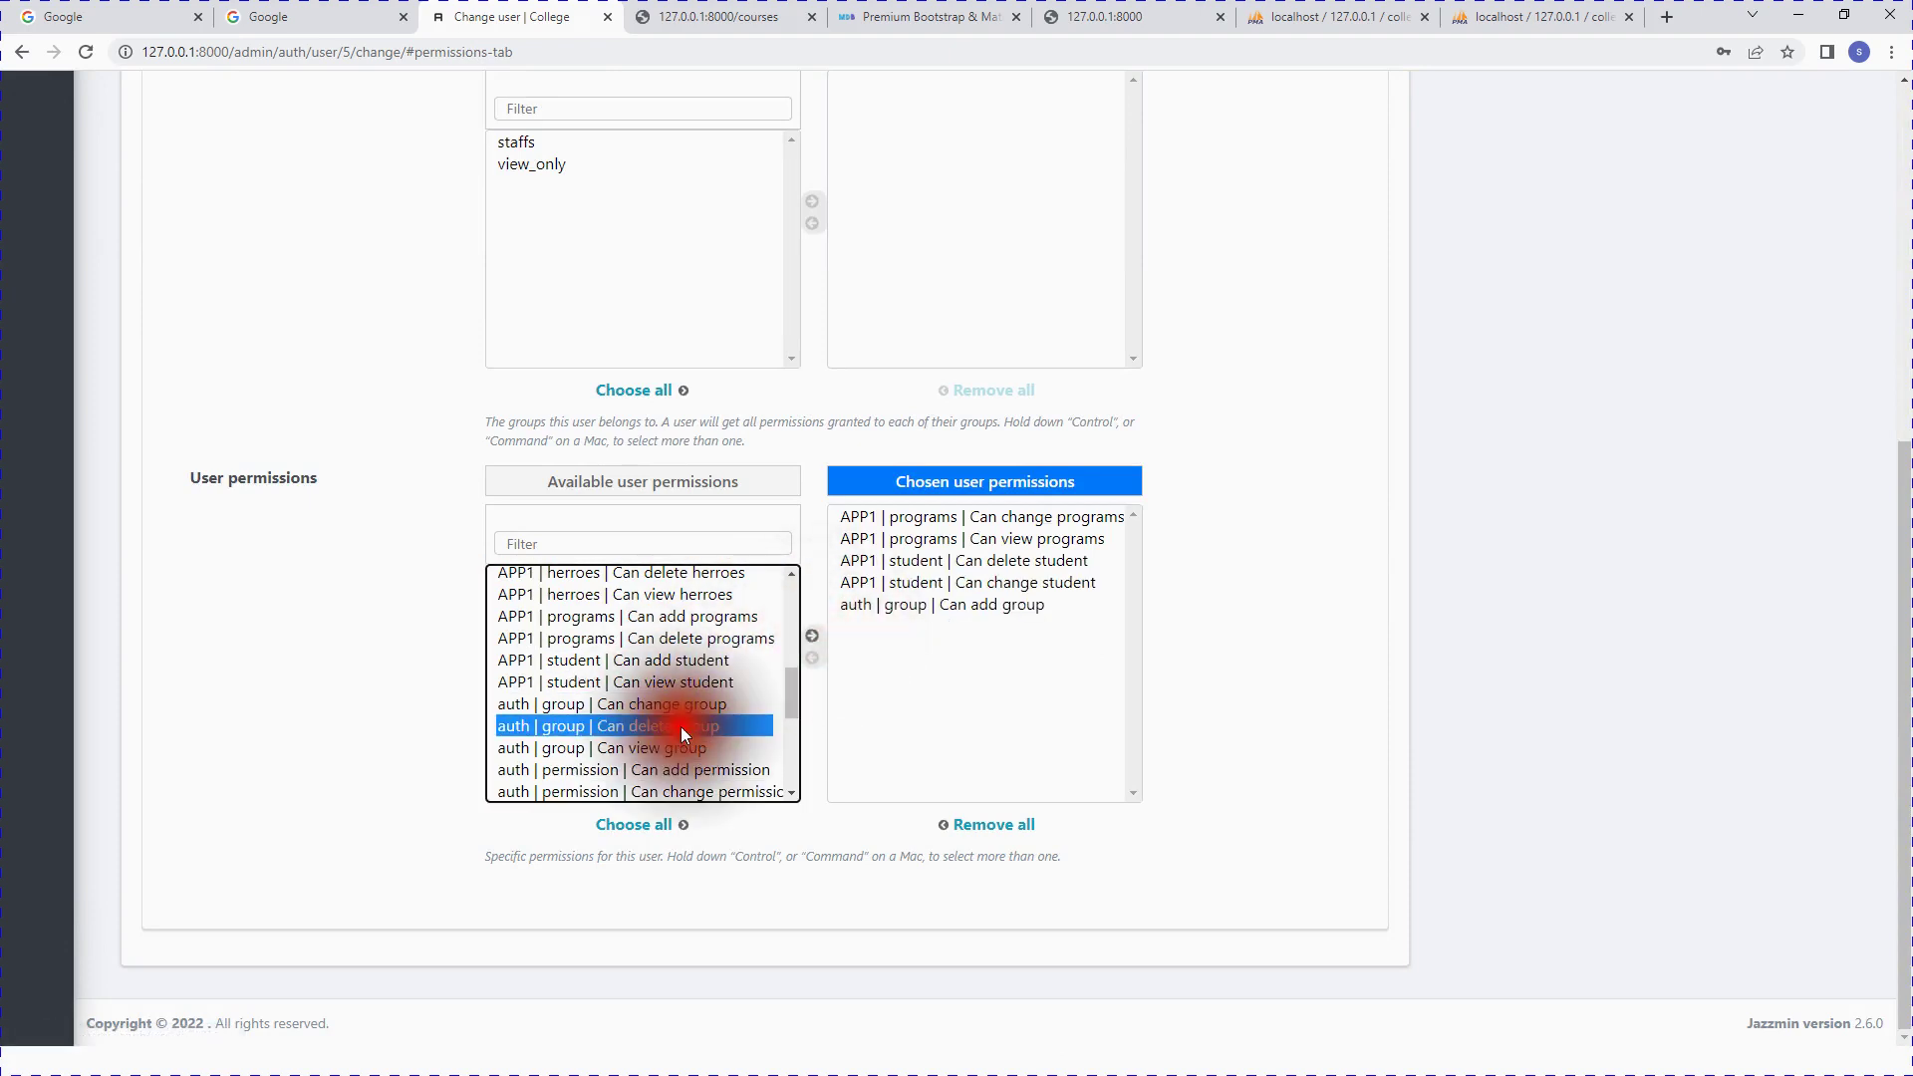
left_click(812, 636)
scroll(691, 697, "up", 3)
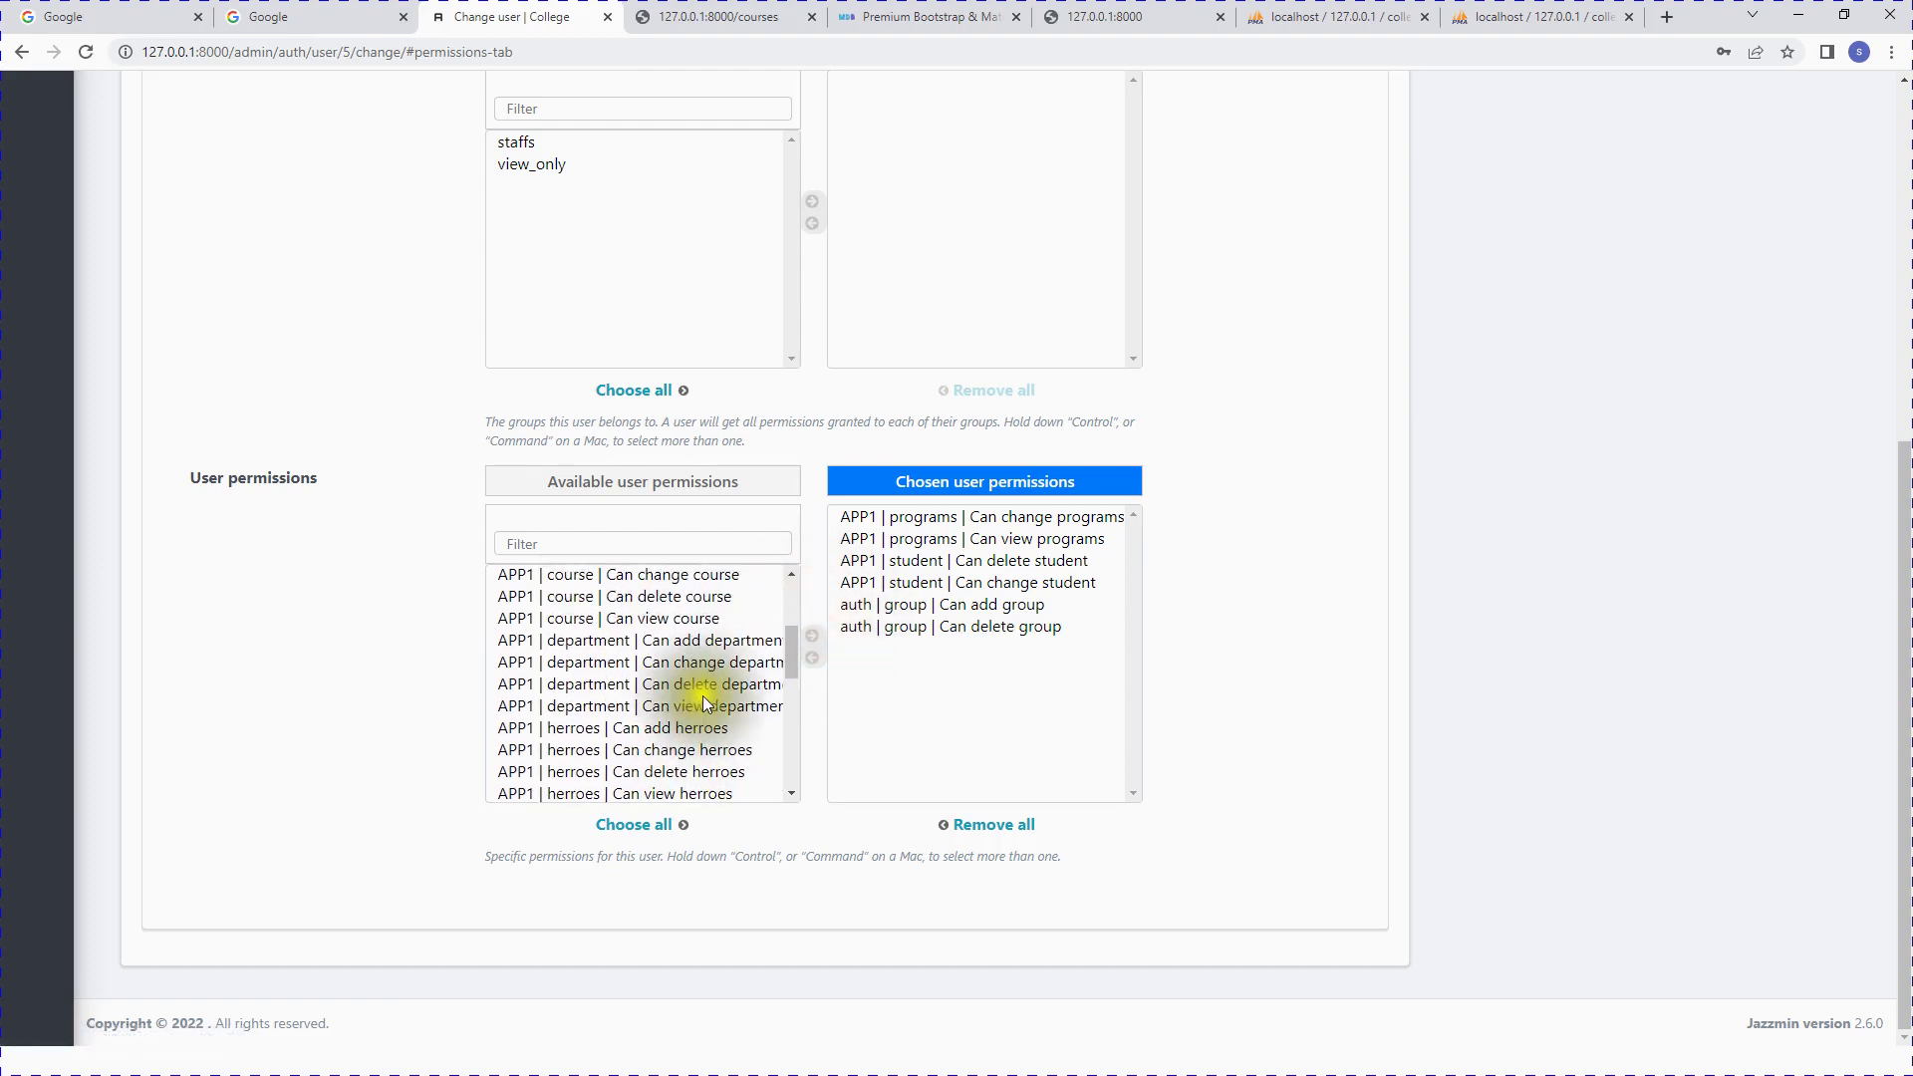
left_click(686, 639)
left_click(812, 637)
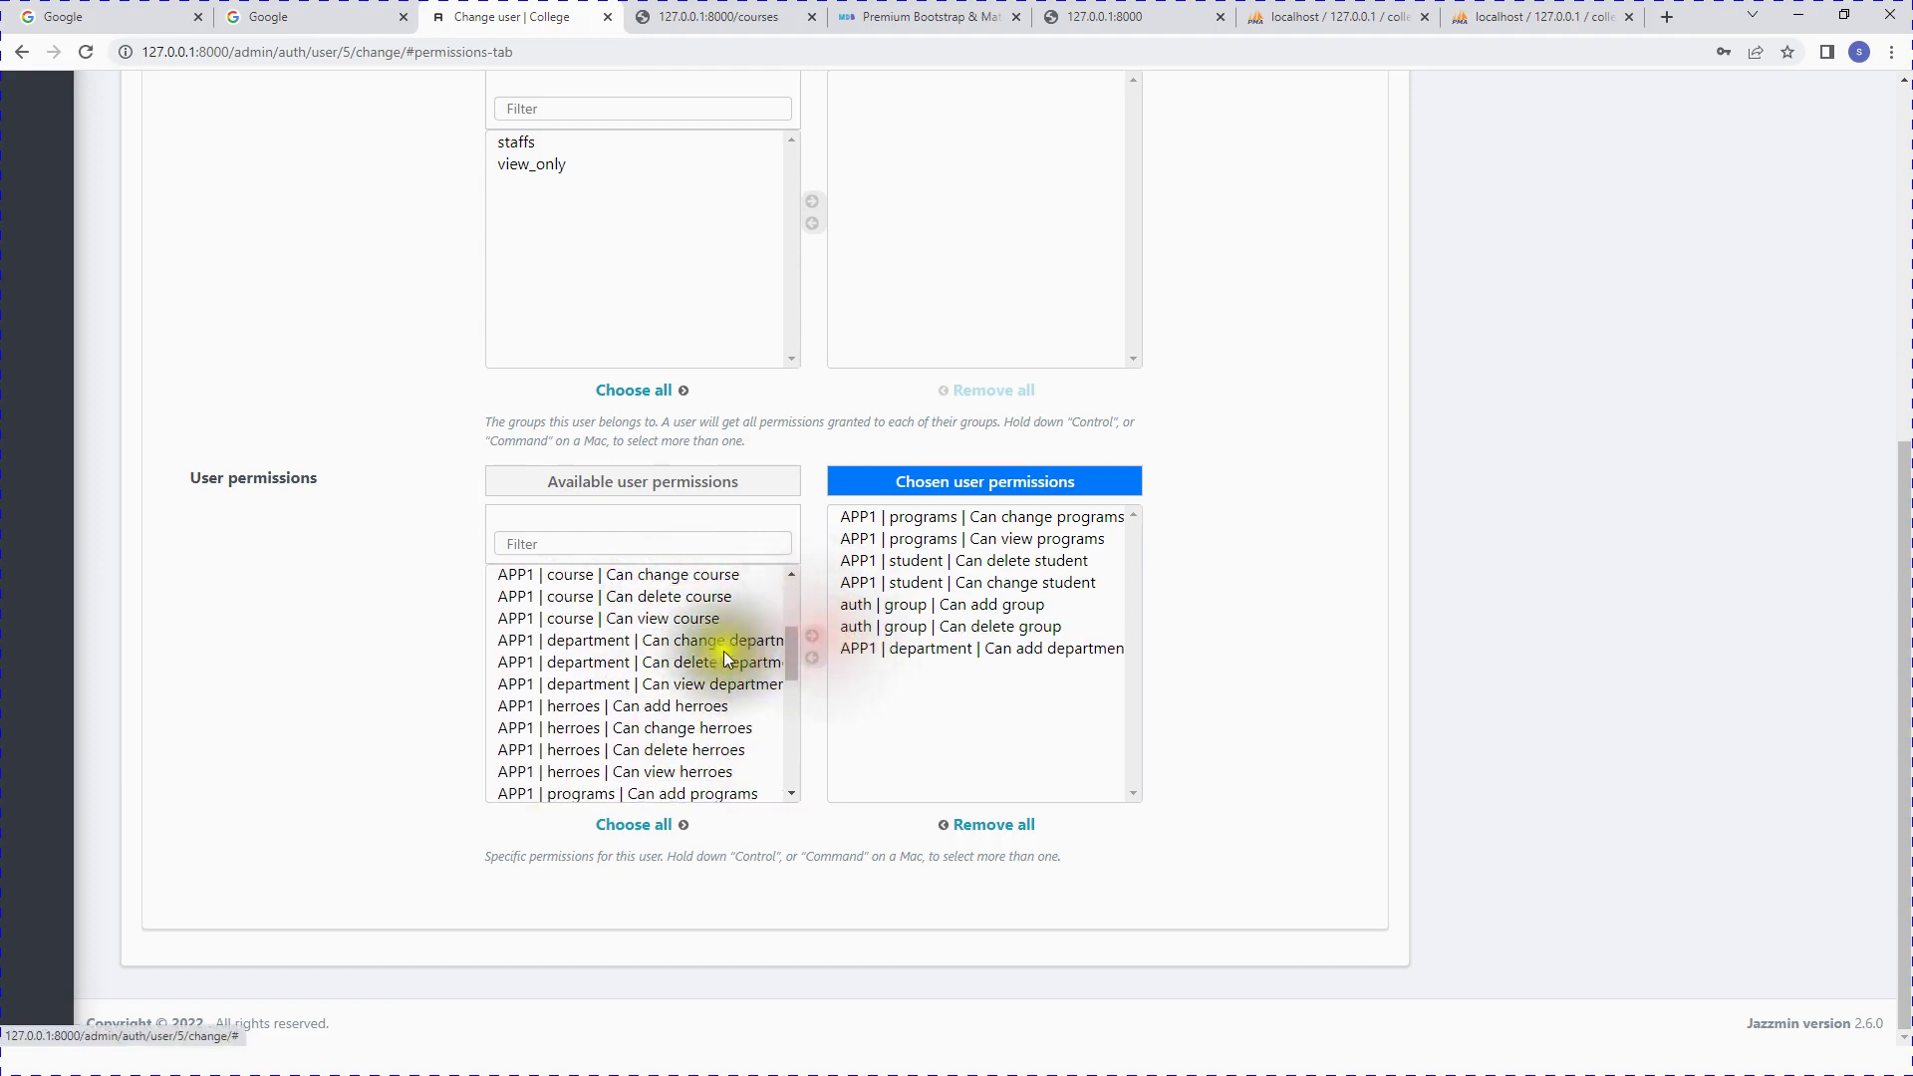
left_click(688, 596)
left_click(809, 638)
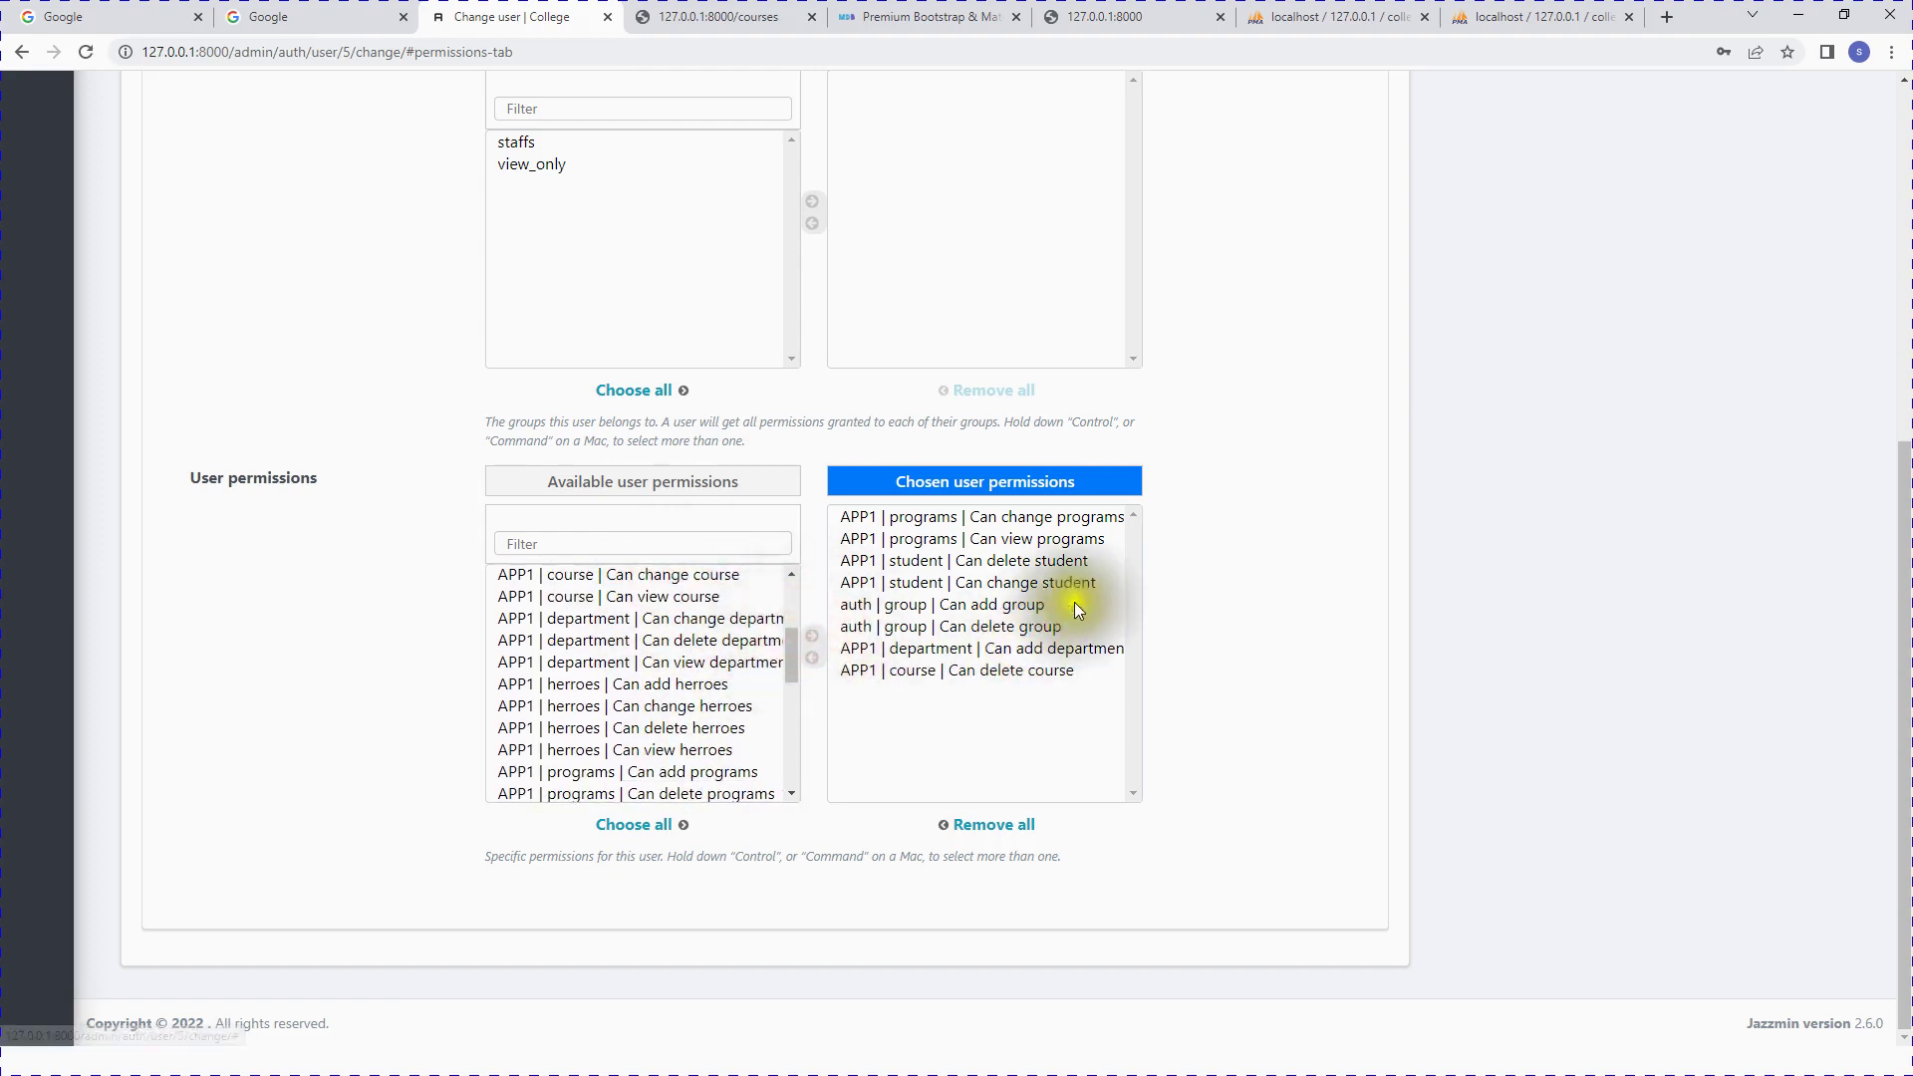
scroll(1071, 600, "up", 6)
left_click(1699, 305)
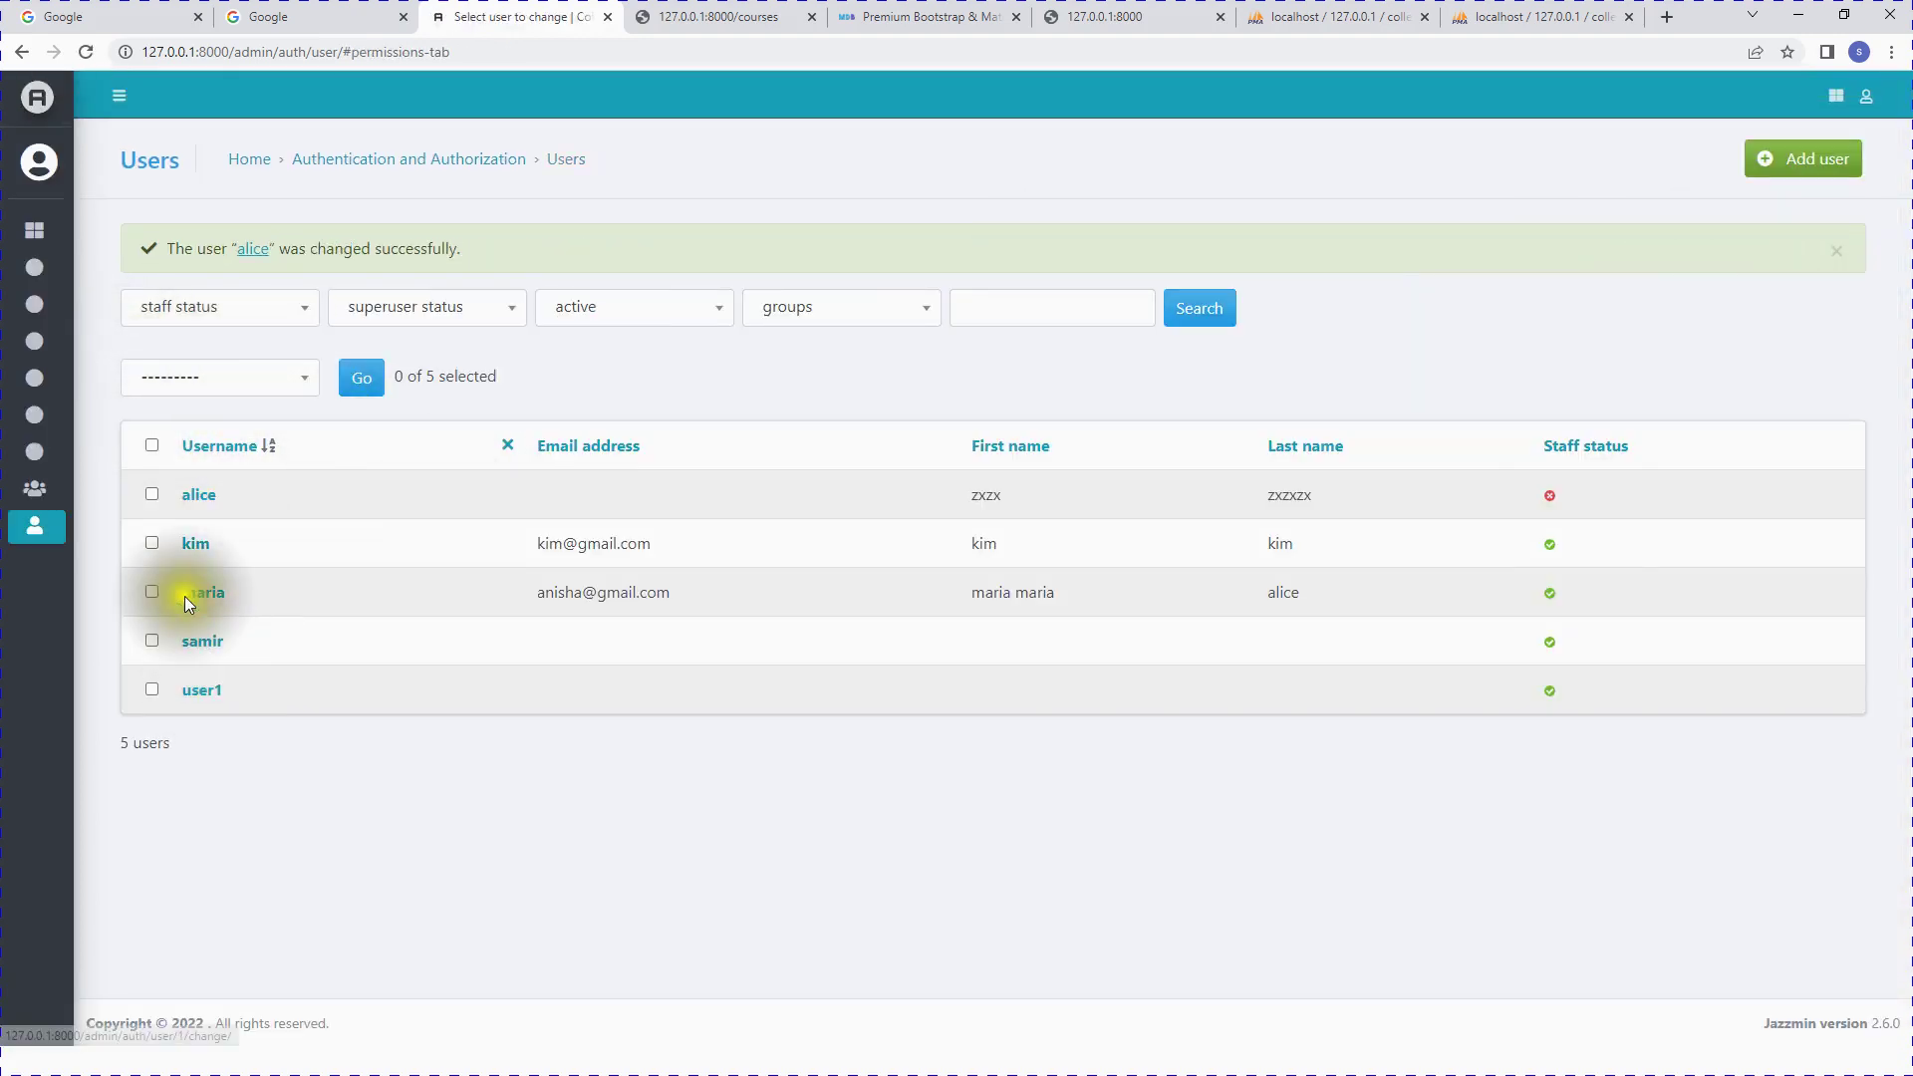
Step: Tick Staff status on alice's Permissions tab and save the user
left_click(198, 494)
left_click(284, 261)
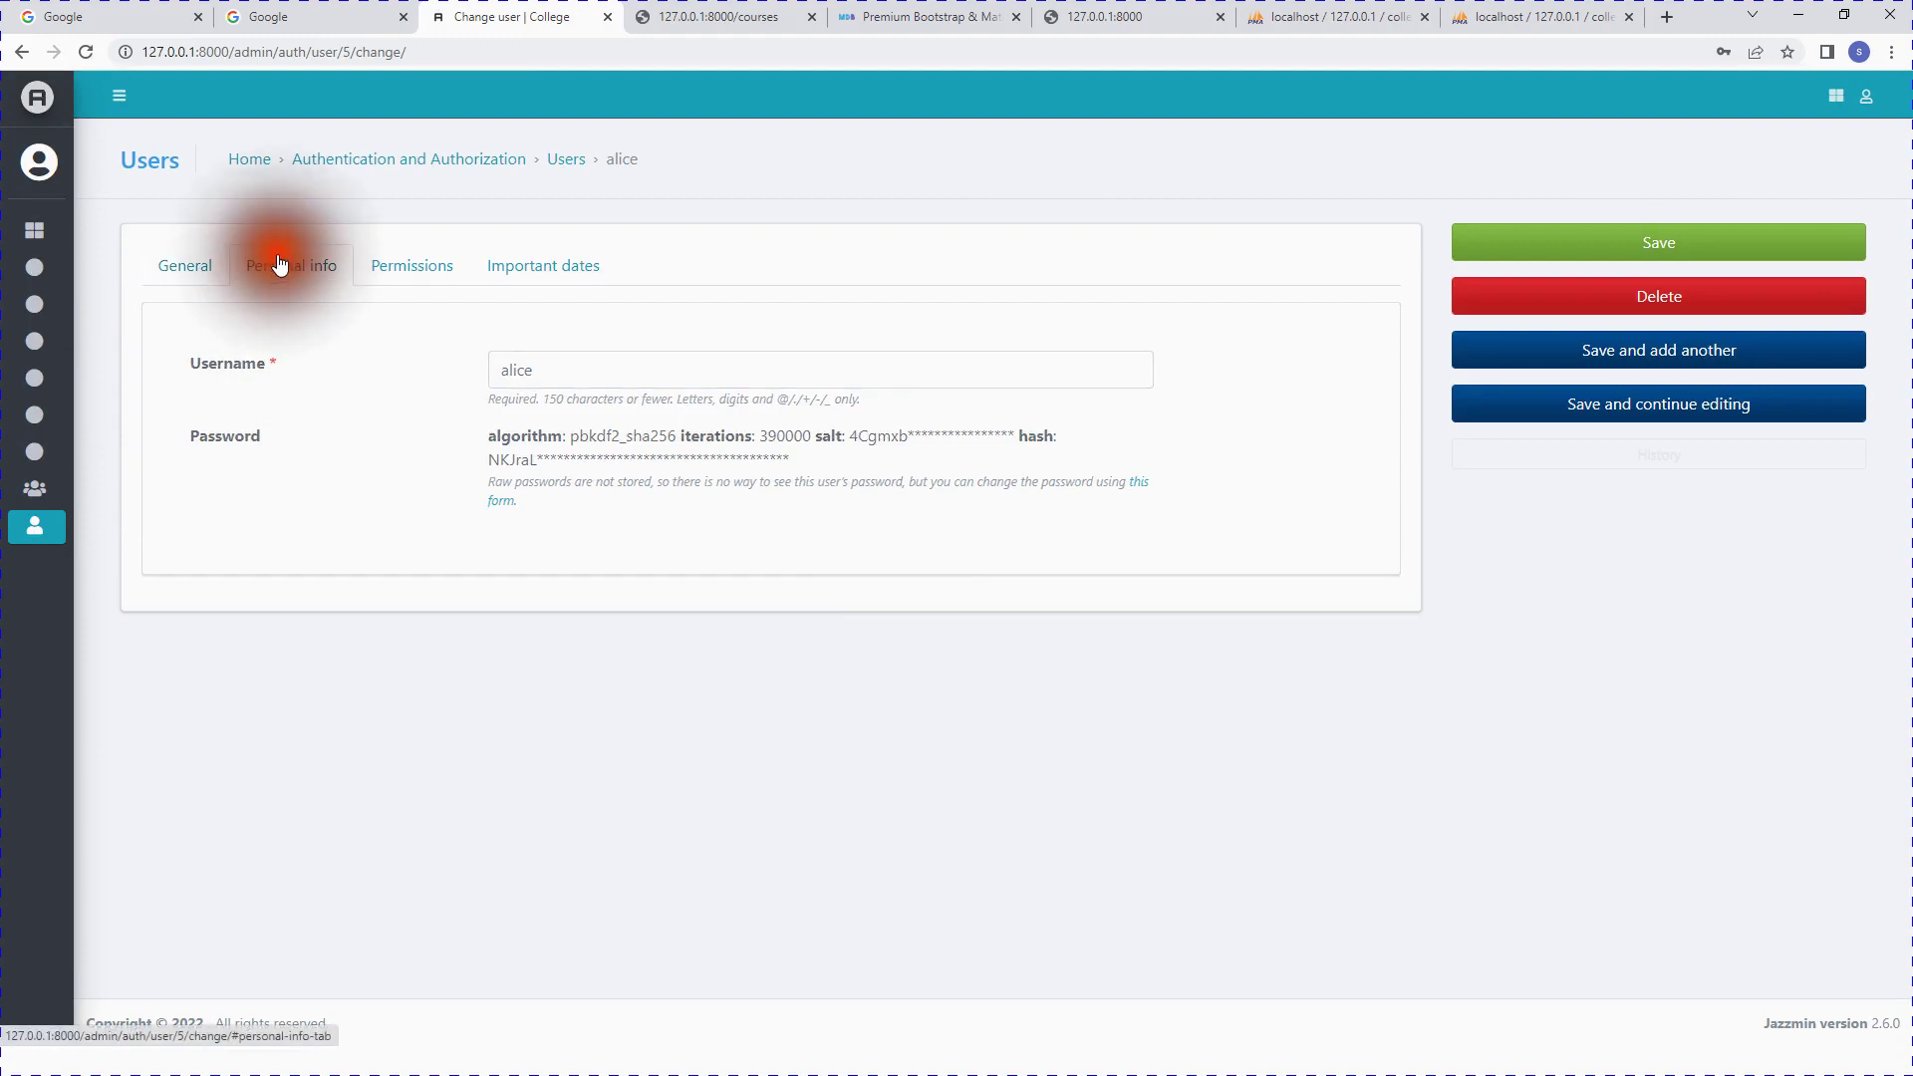
left_click(400, 280)
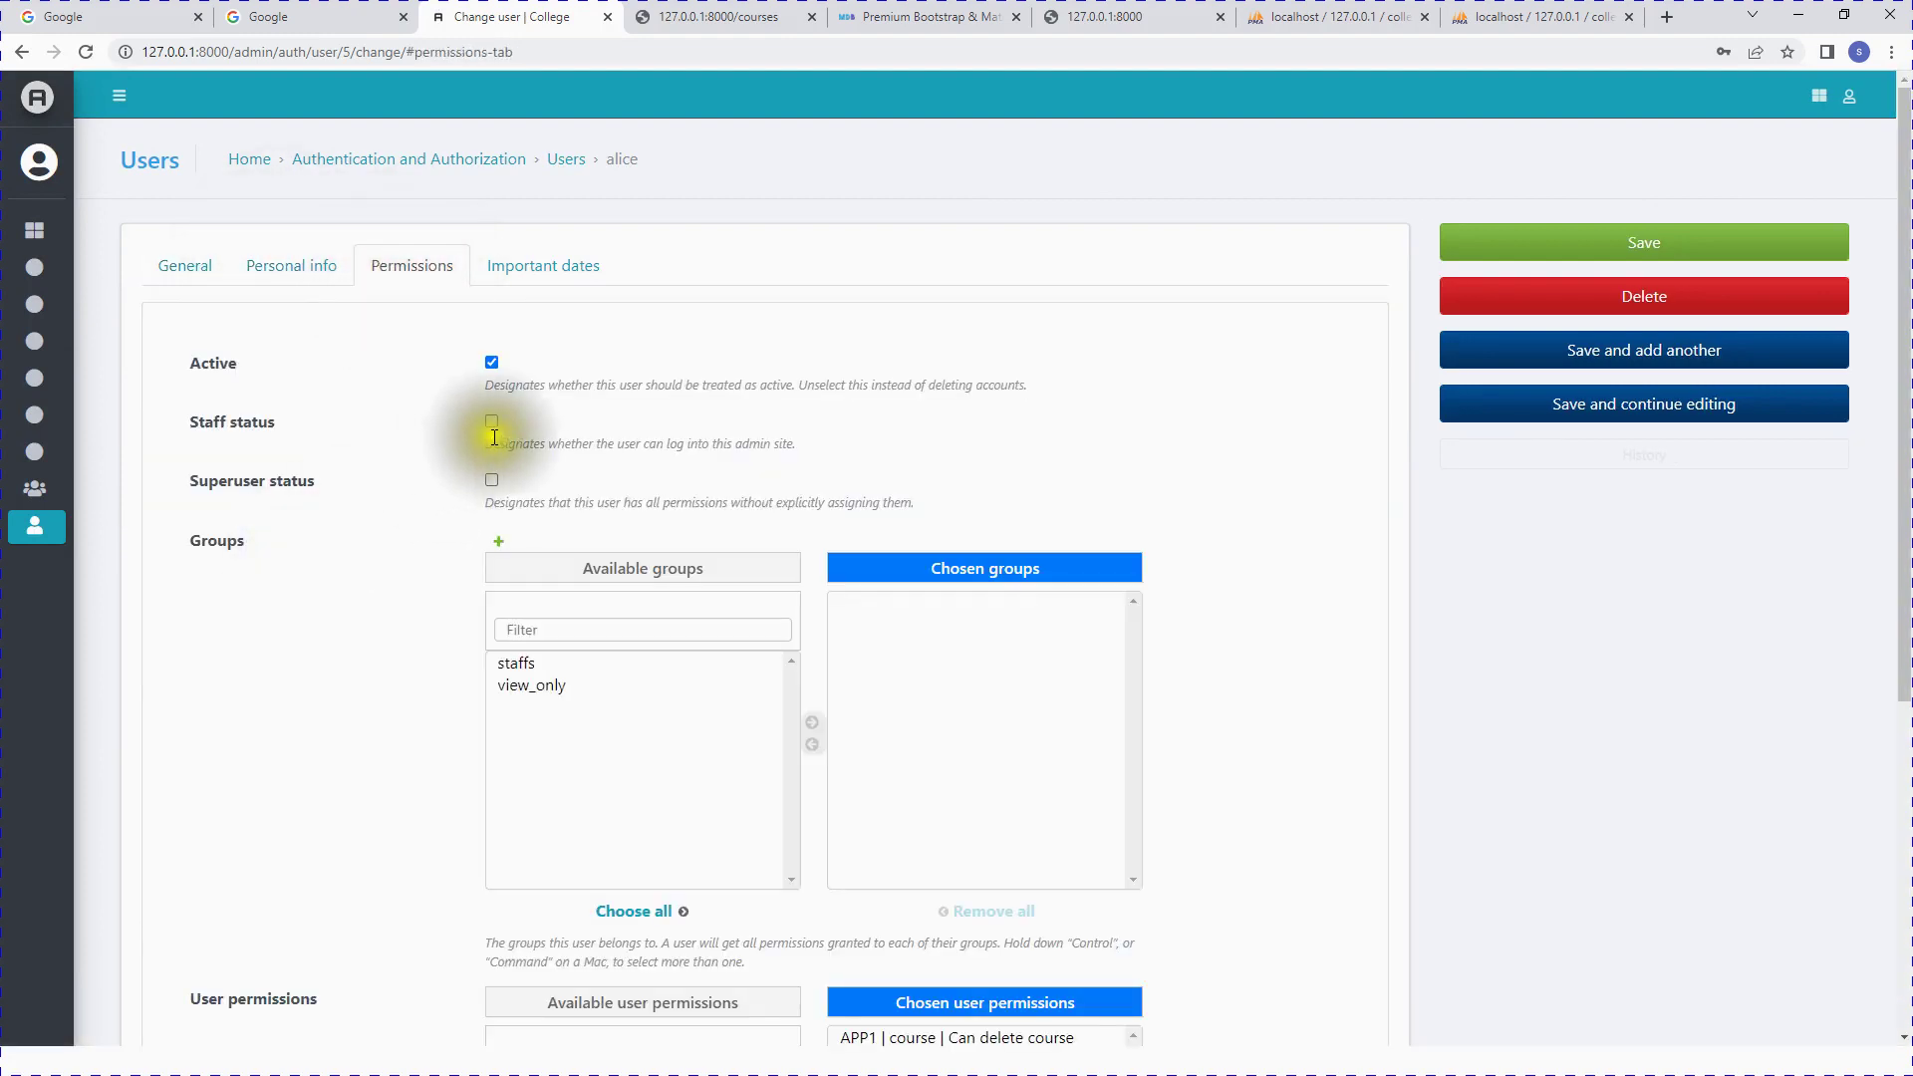
left_click(495, 424)
left_click(494, 422)
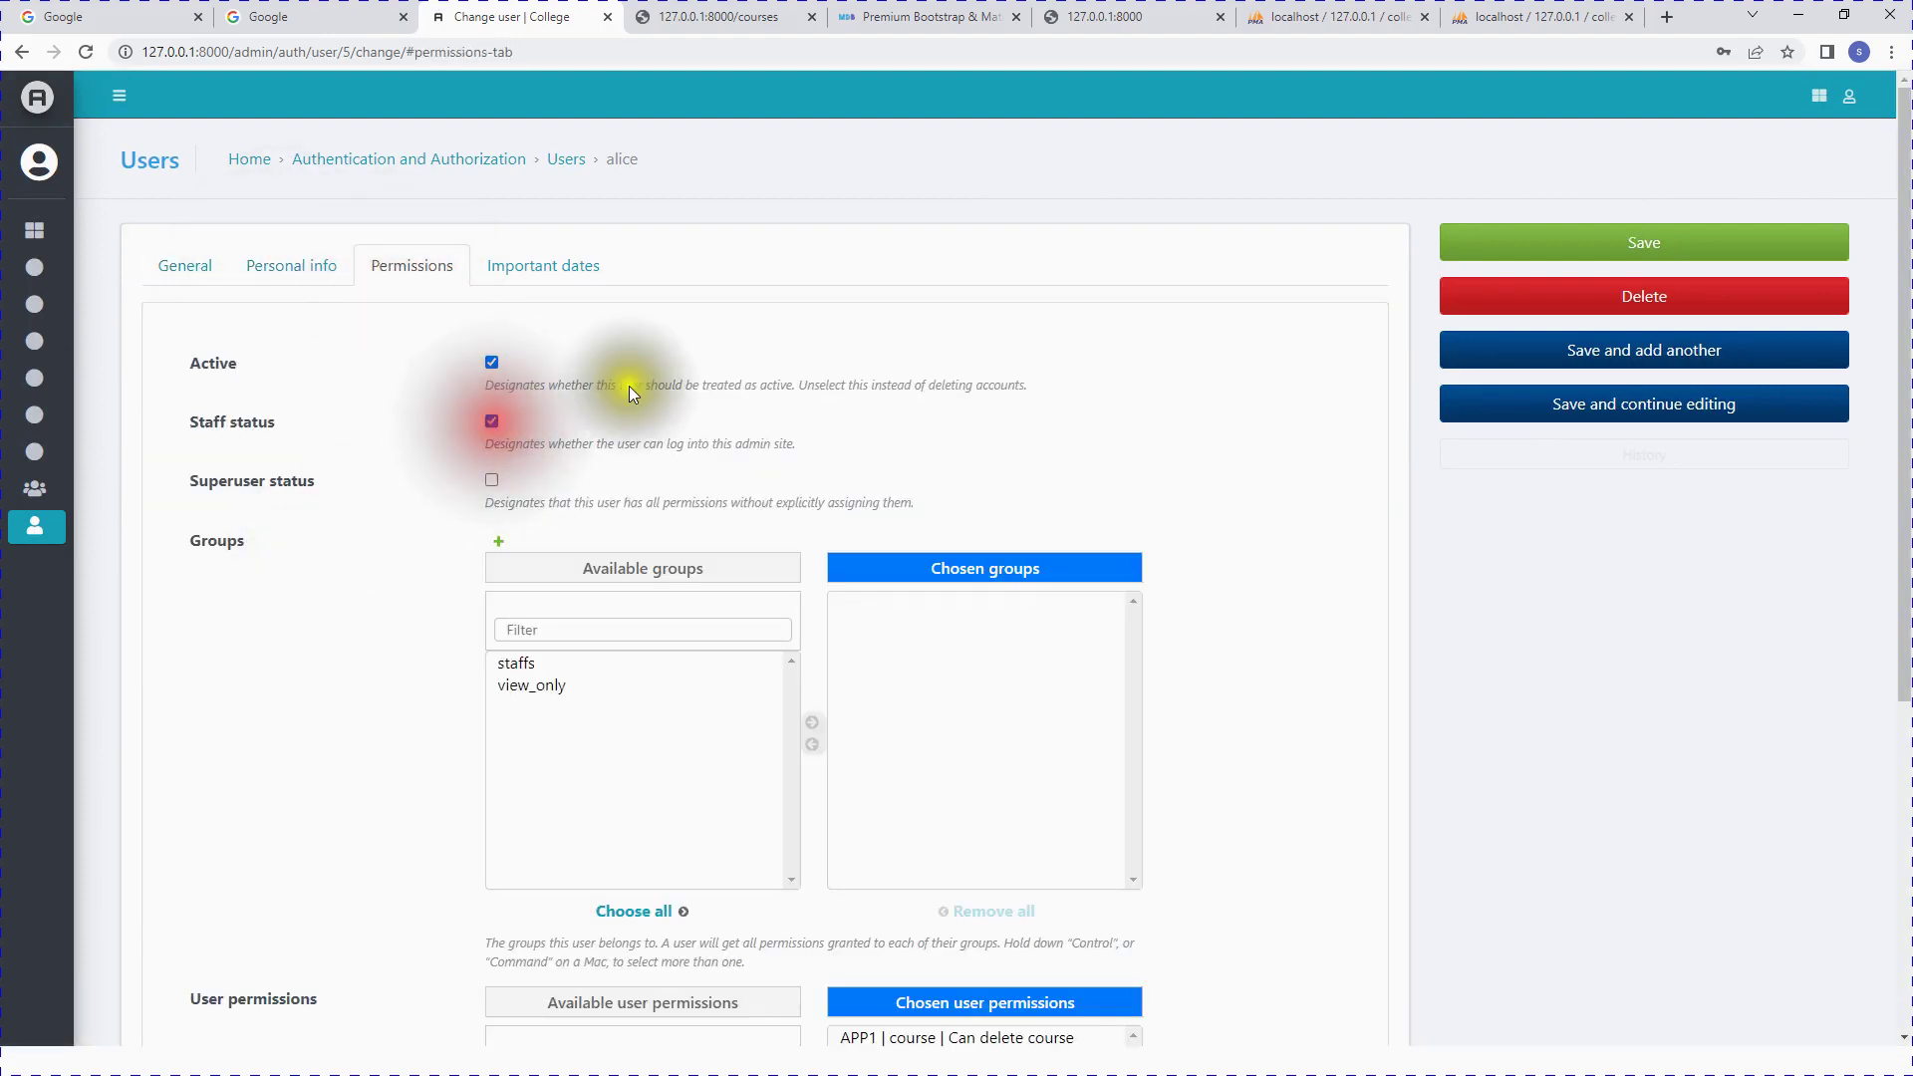
left_click(1698, 238)
left_click(1863, 96)
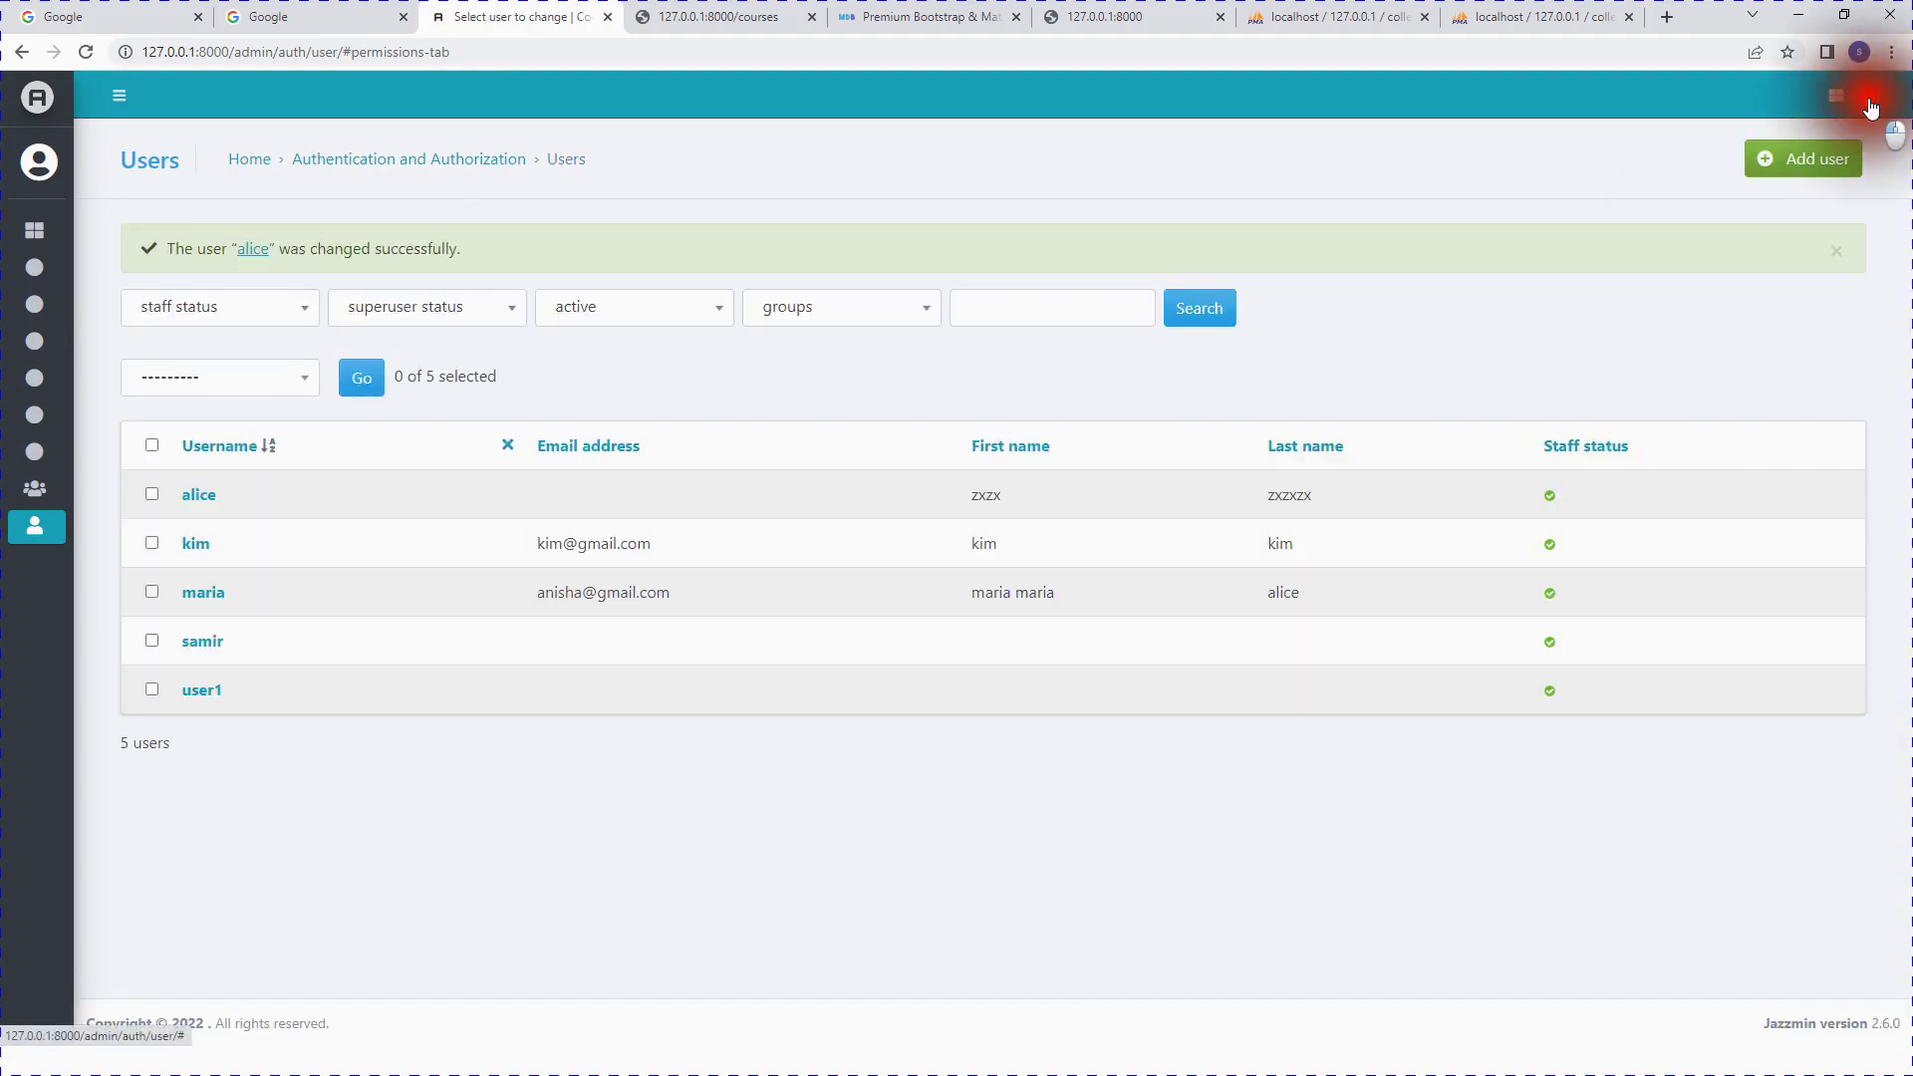
Step: Log out, return to the login page and enter username alice
left_click(1779, 241)
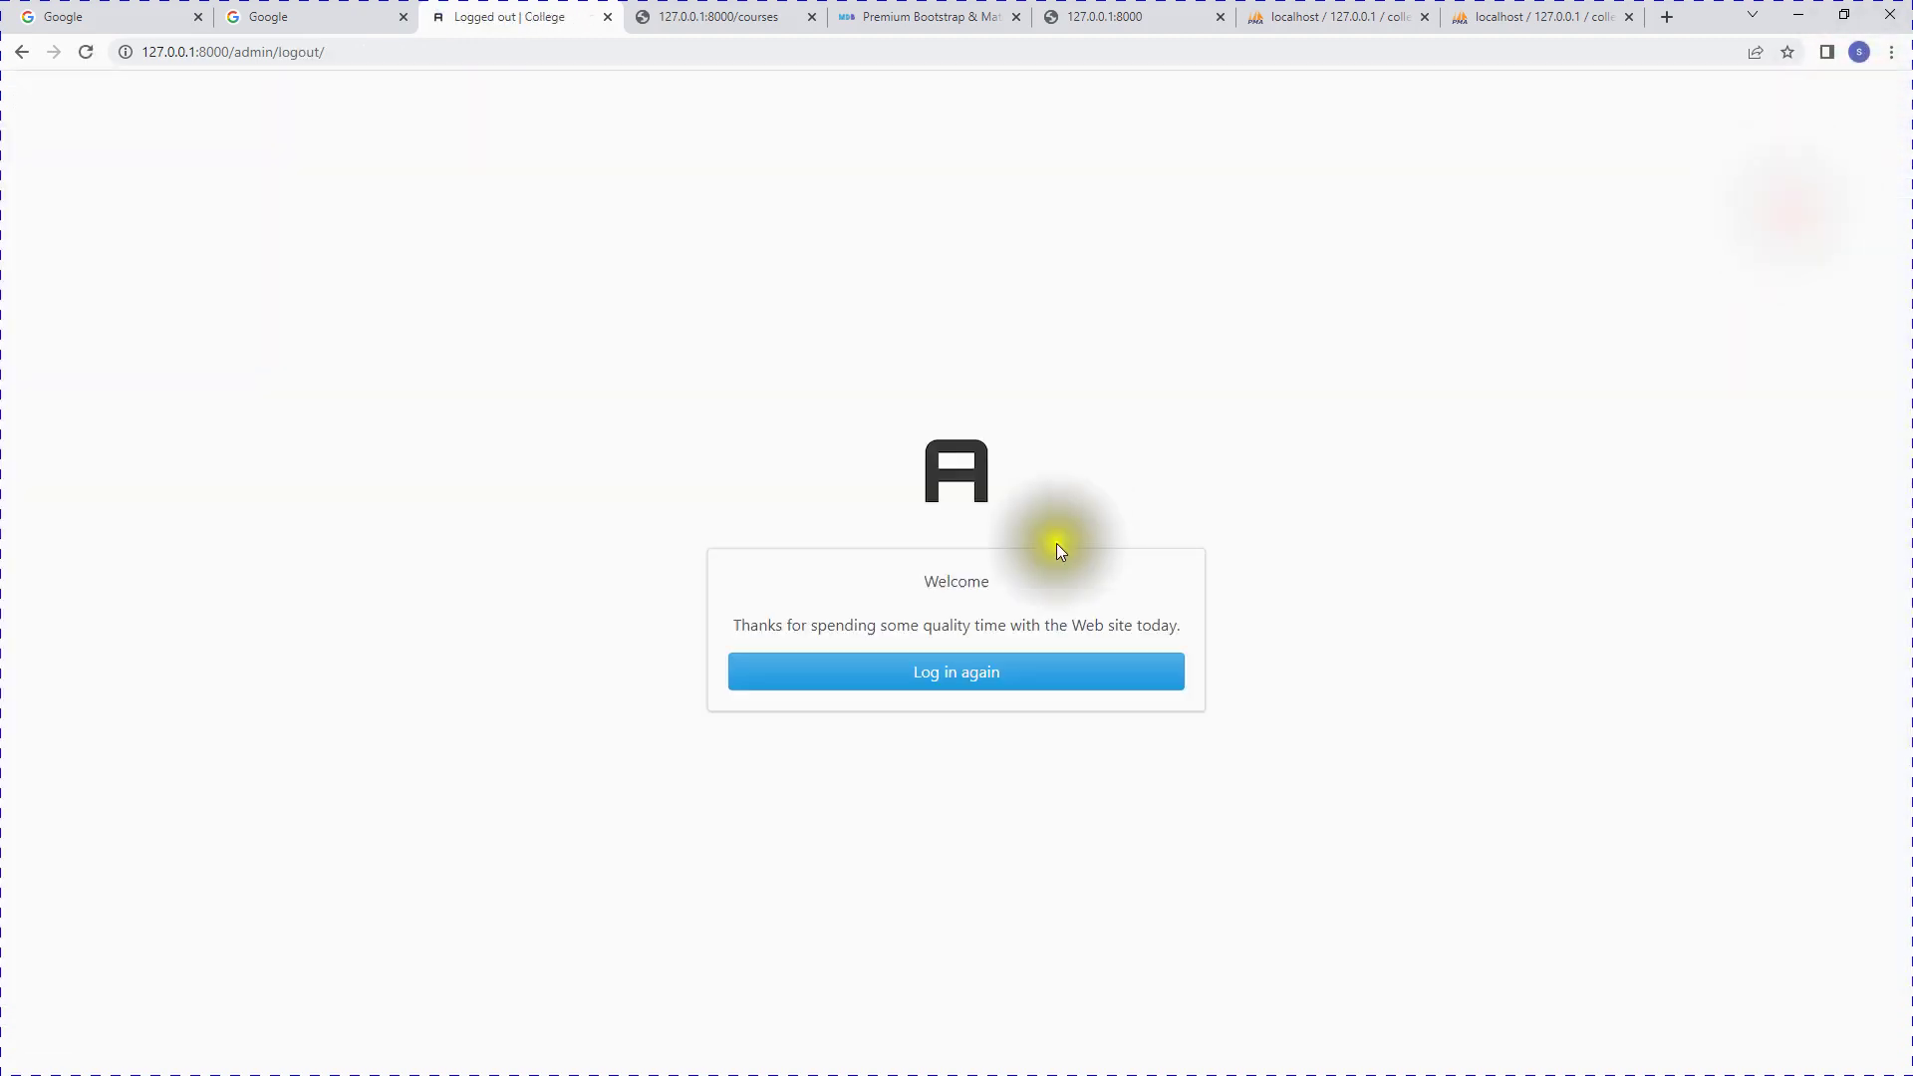
left_click(954, 678)
left_click(884, 598)
type("samir")
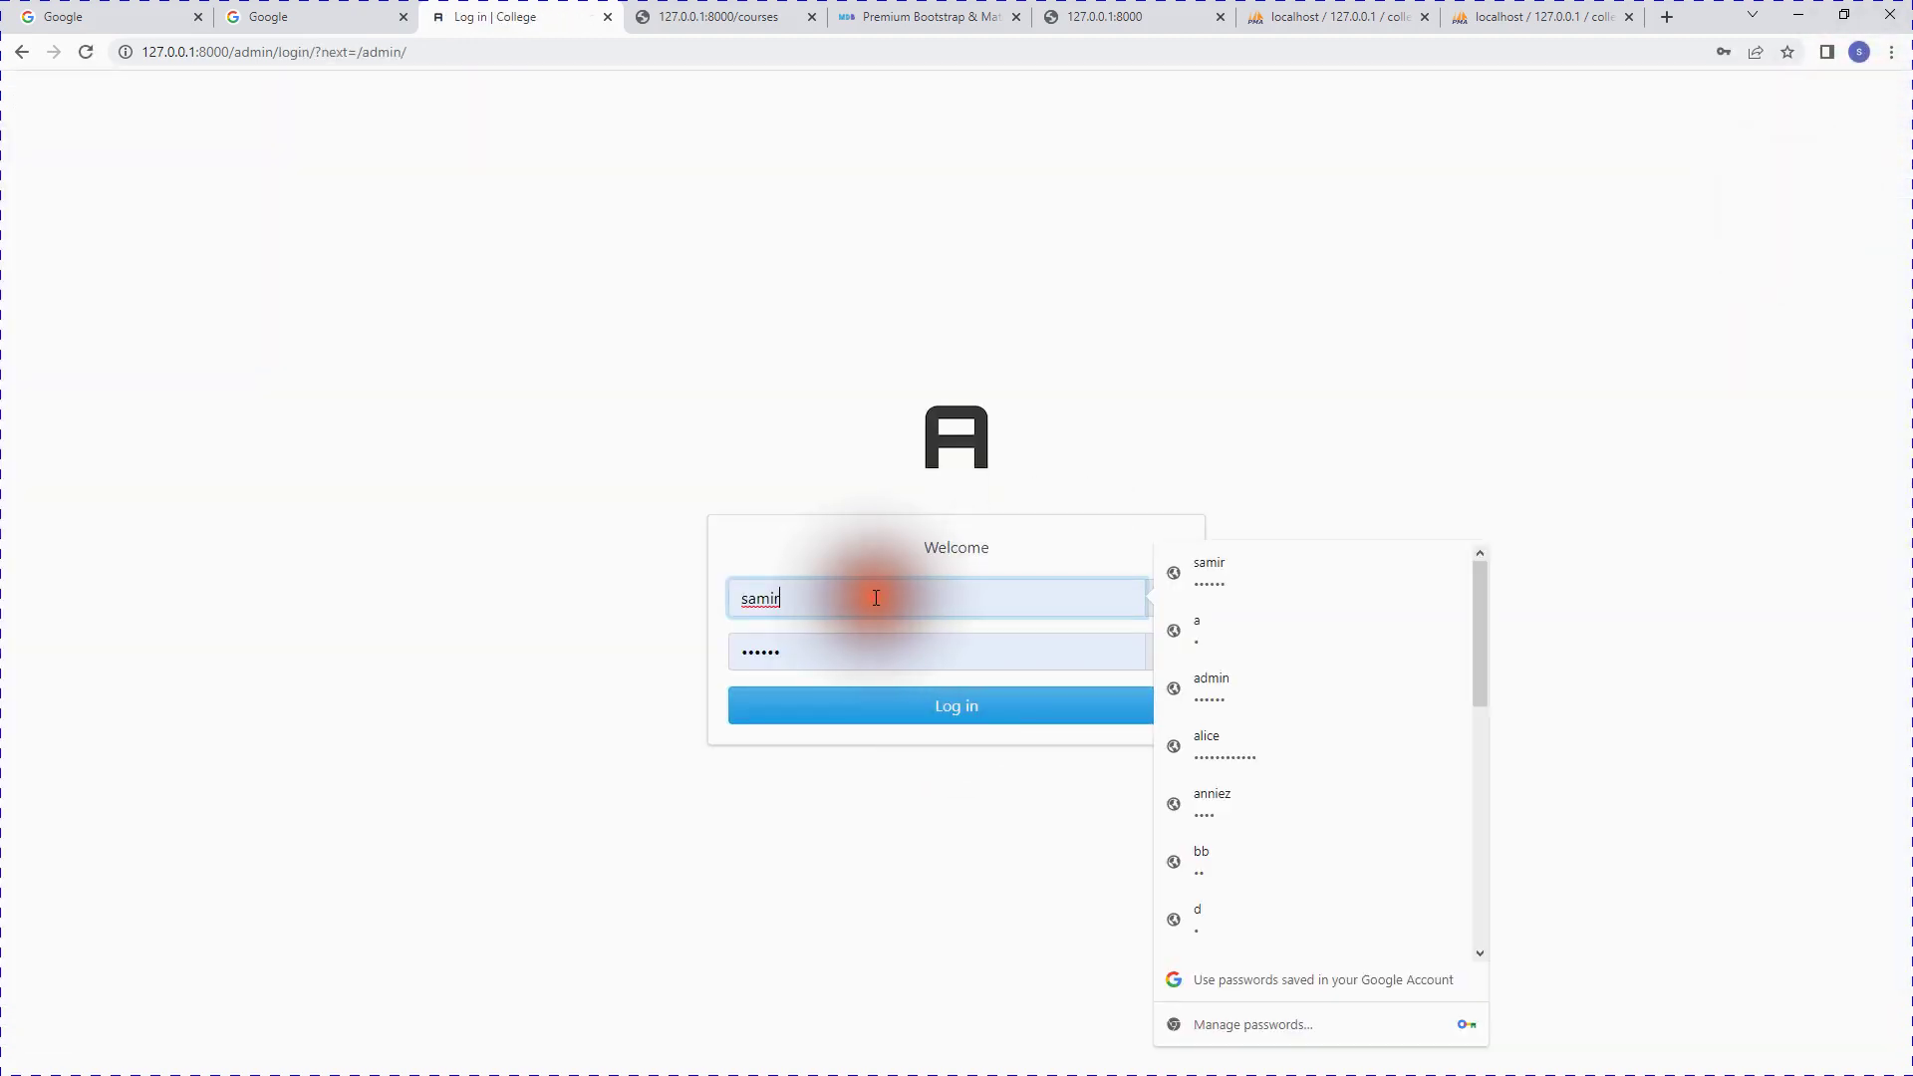
key("BackSpace")
key("BackSpace")
key("BackSpace")
key("BackSpace")
type("al")
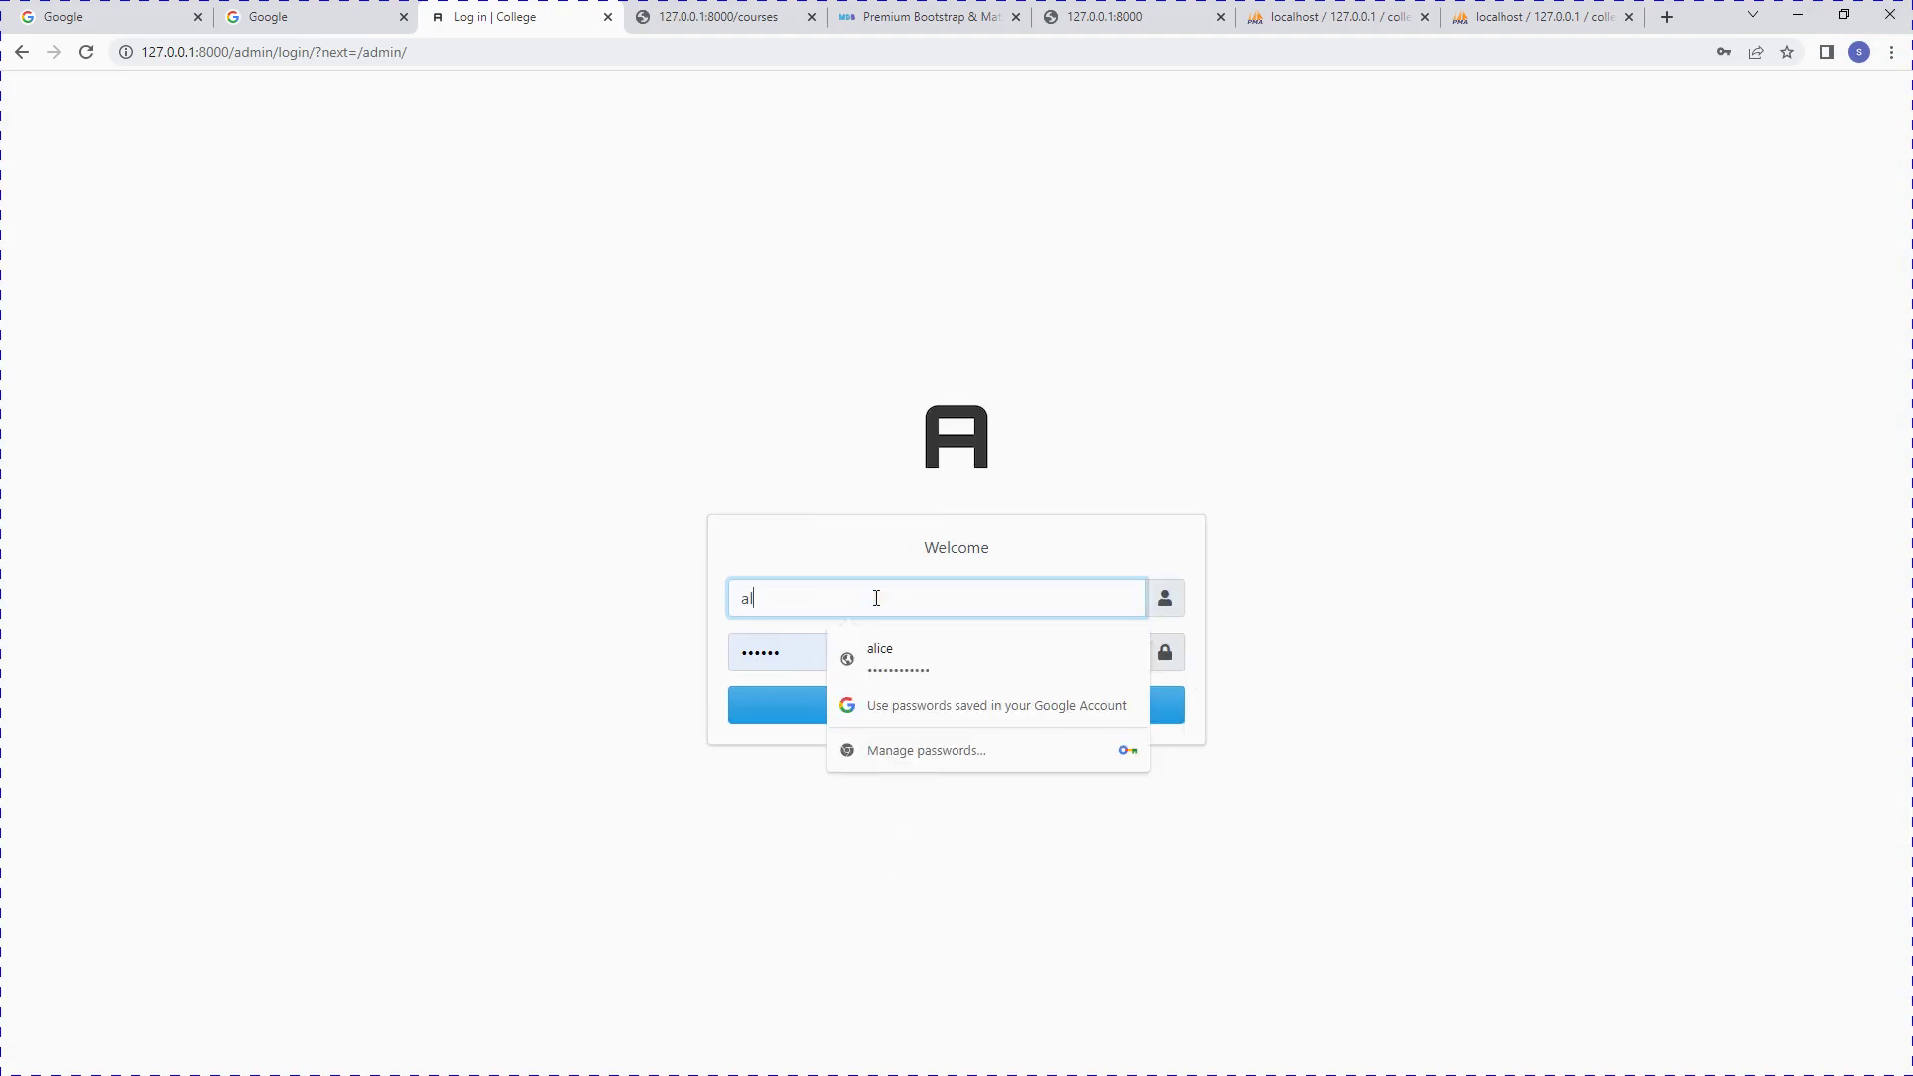
type("ice")
Step: Replace the prefilled password with the new password
left_click(649, 426)
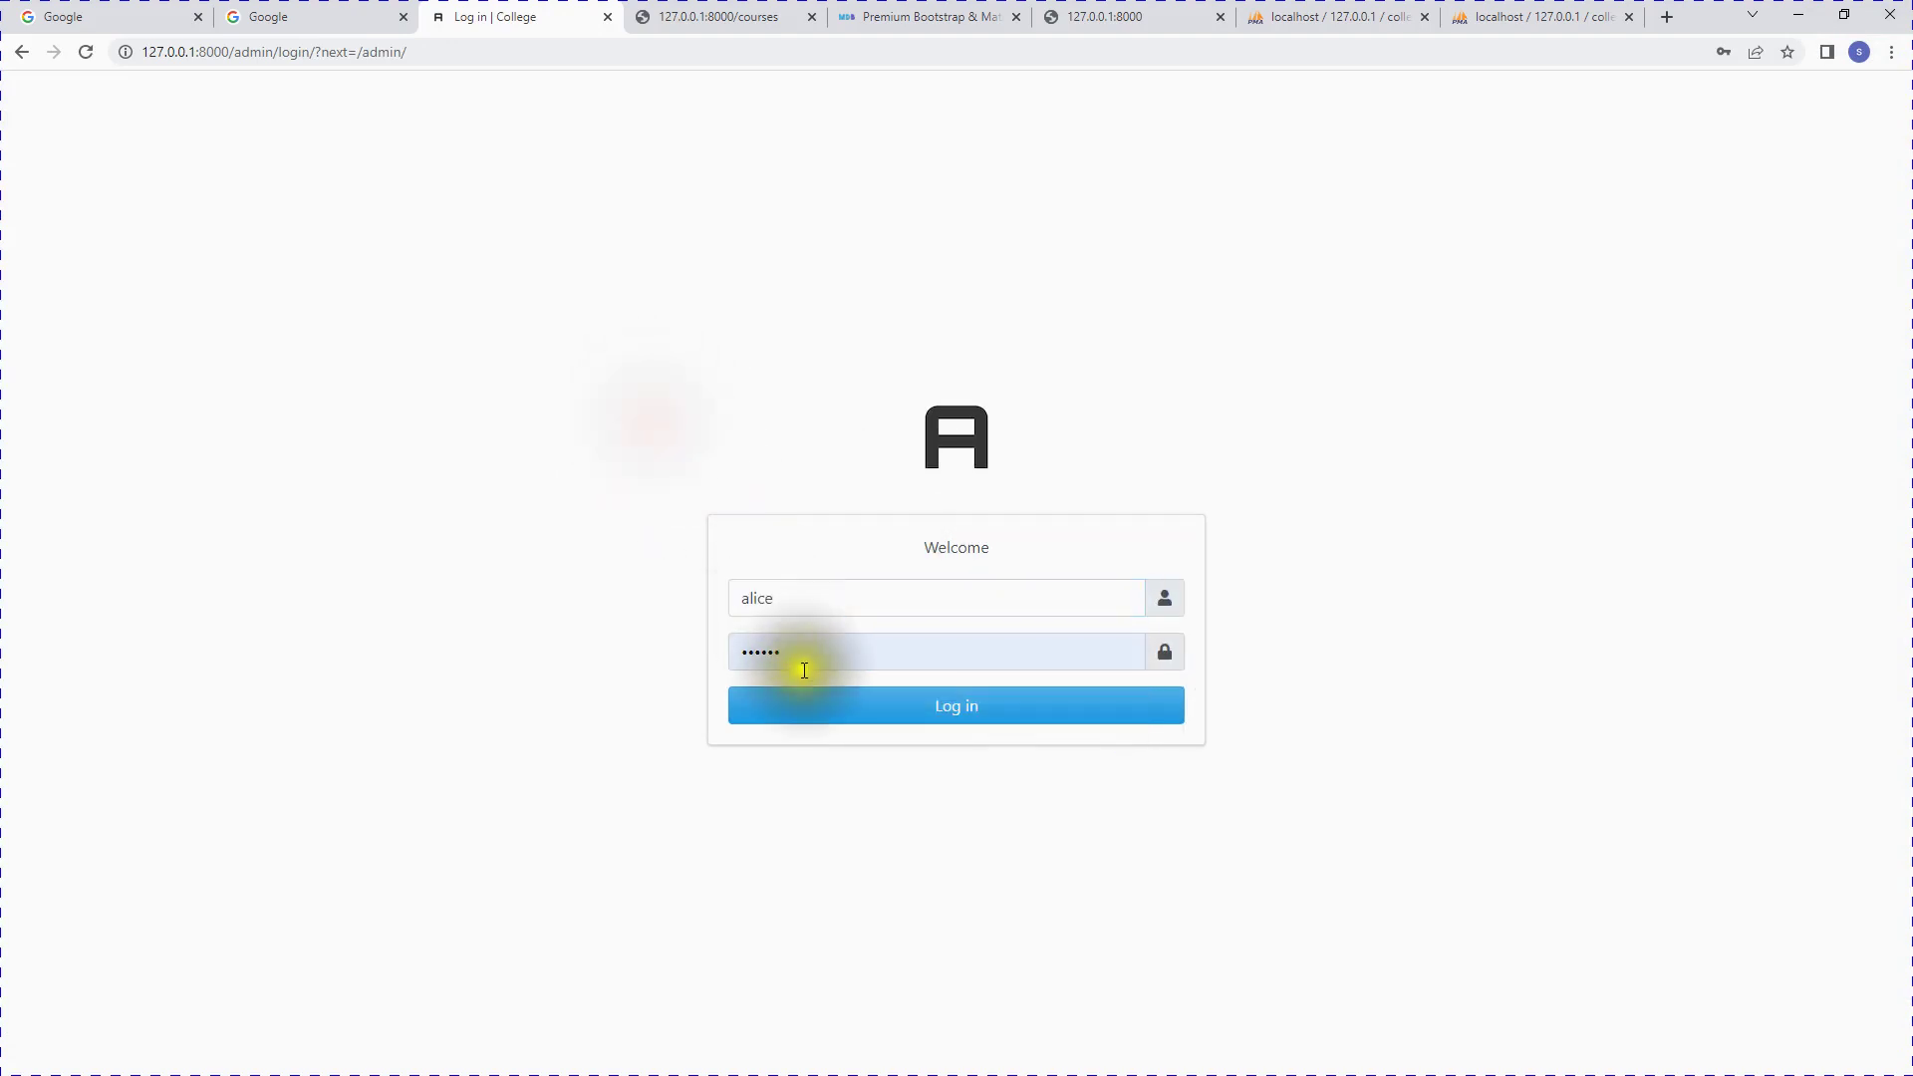
double_click(799, 662)
key("BackSpace")
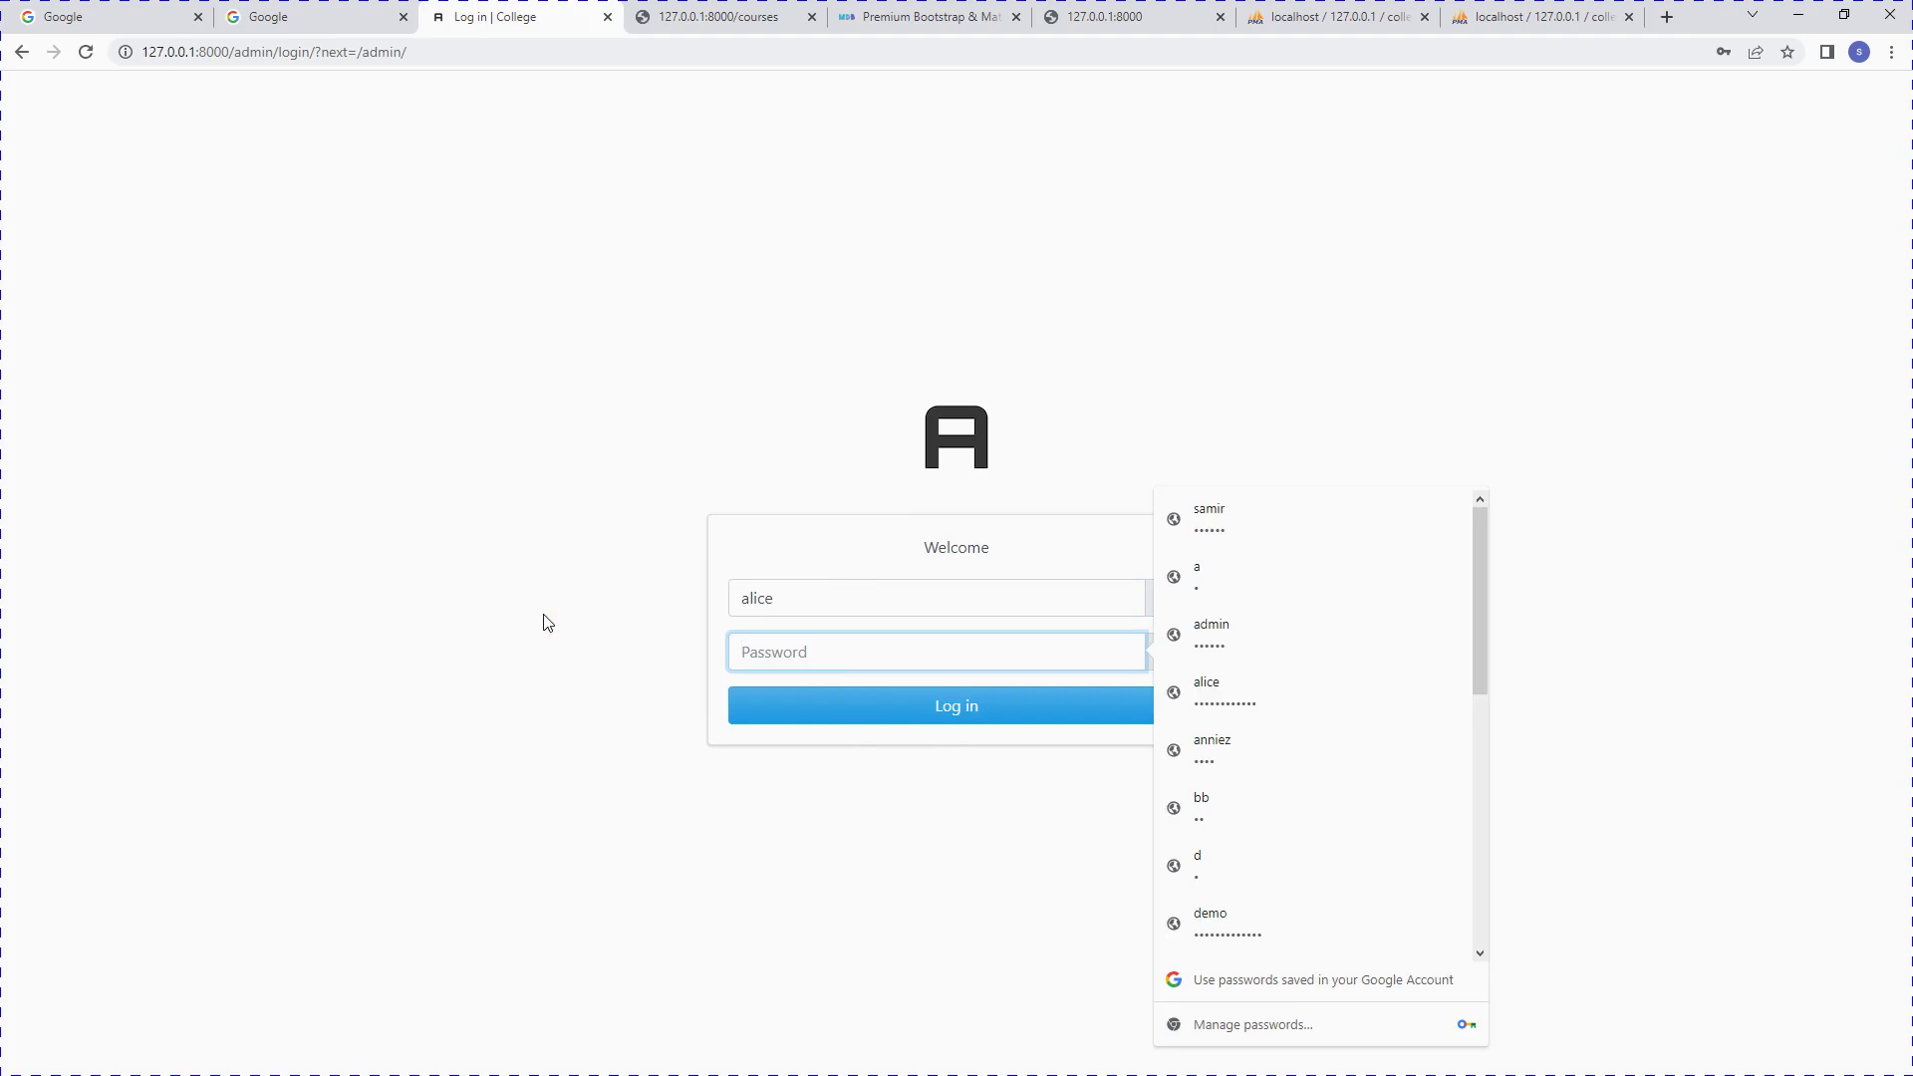
type("1234")
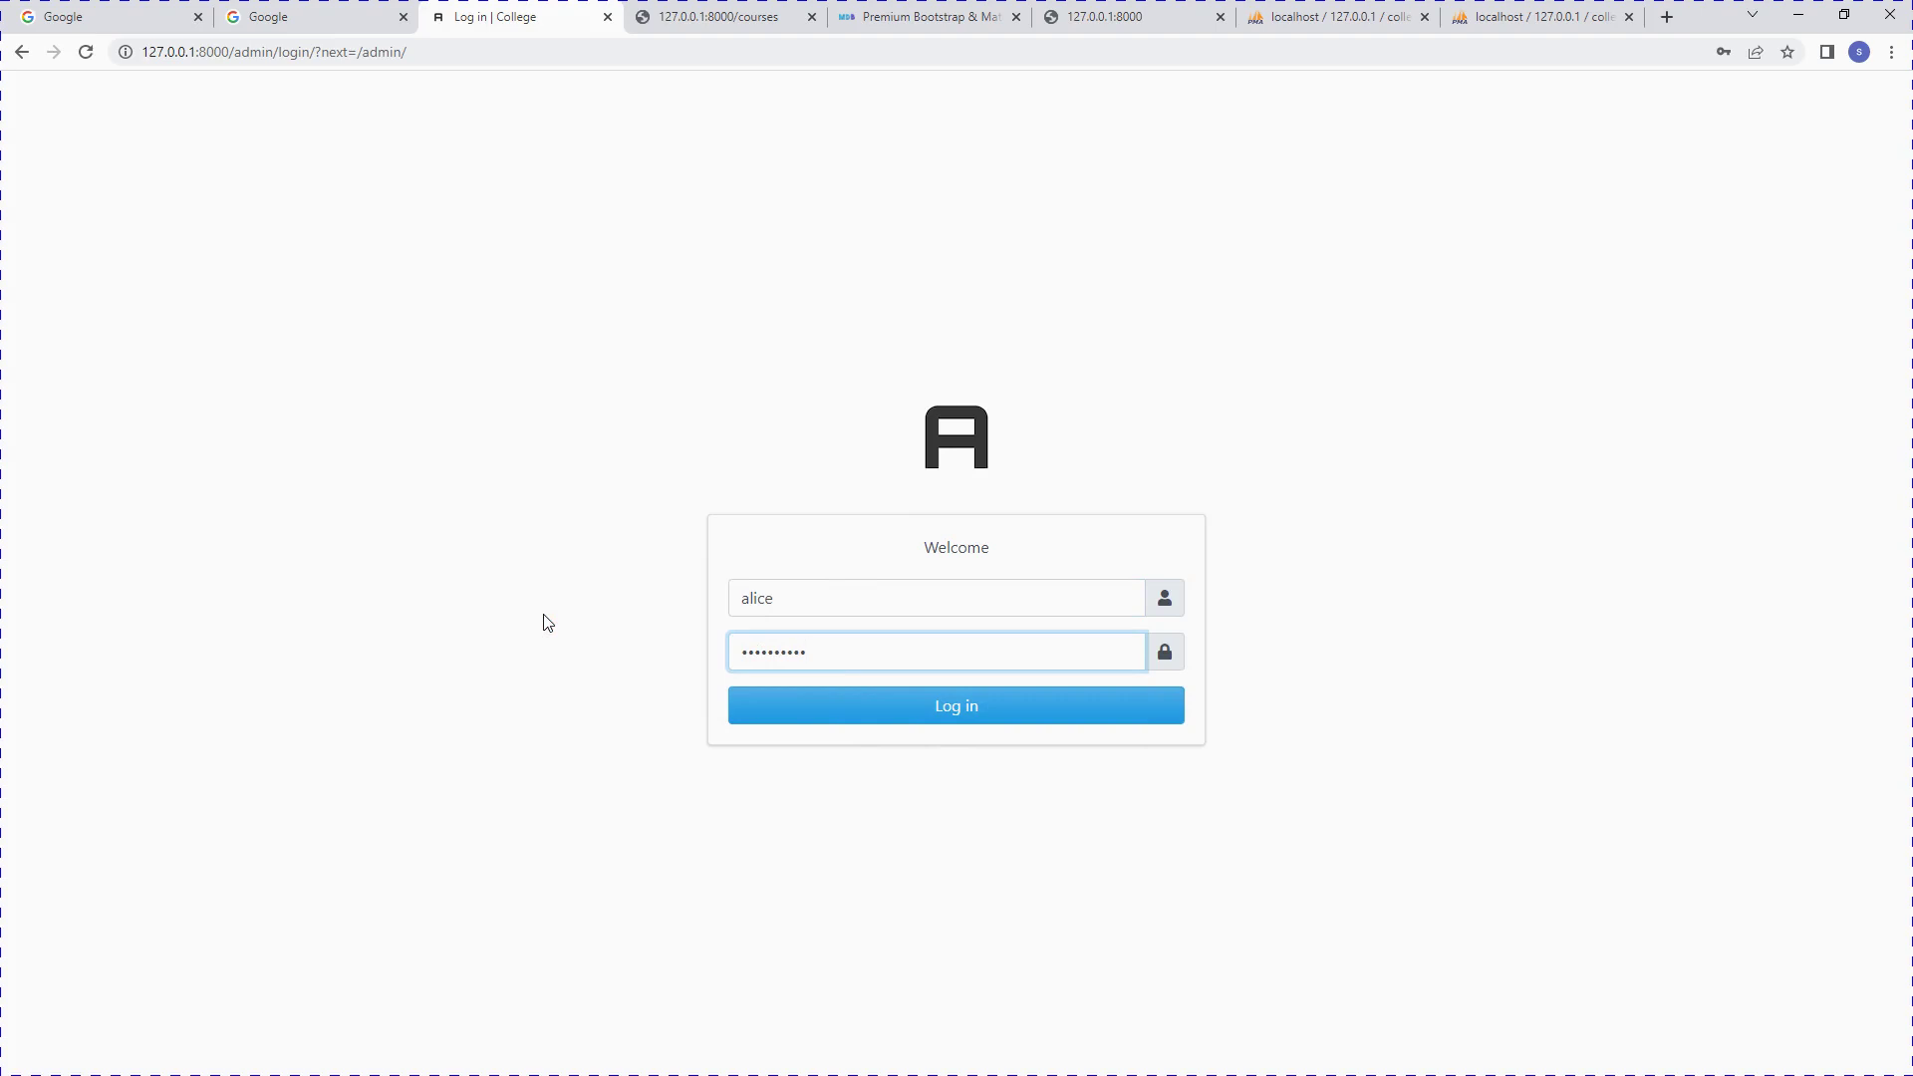
Step: Finish entering the password, log in as alice, and update Chrome's saved password
type("1")
left_click(859, 708)
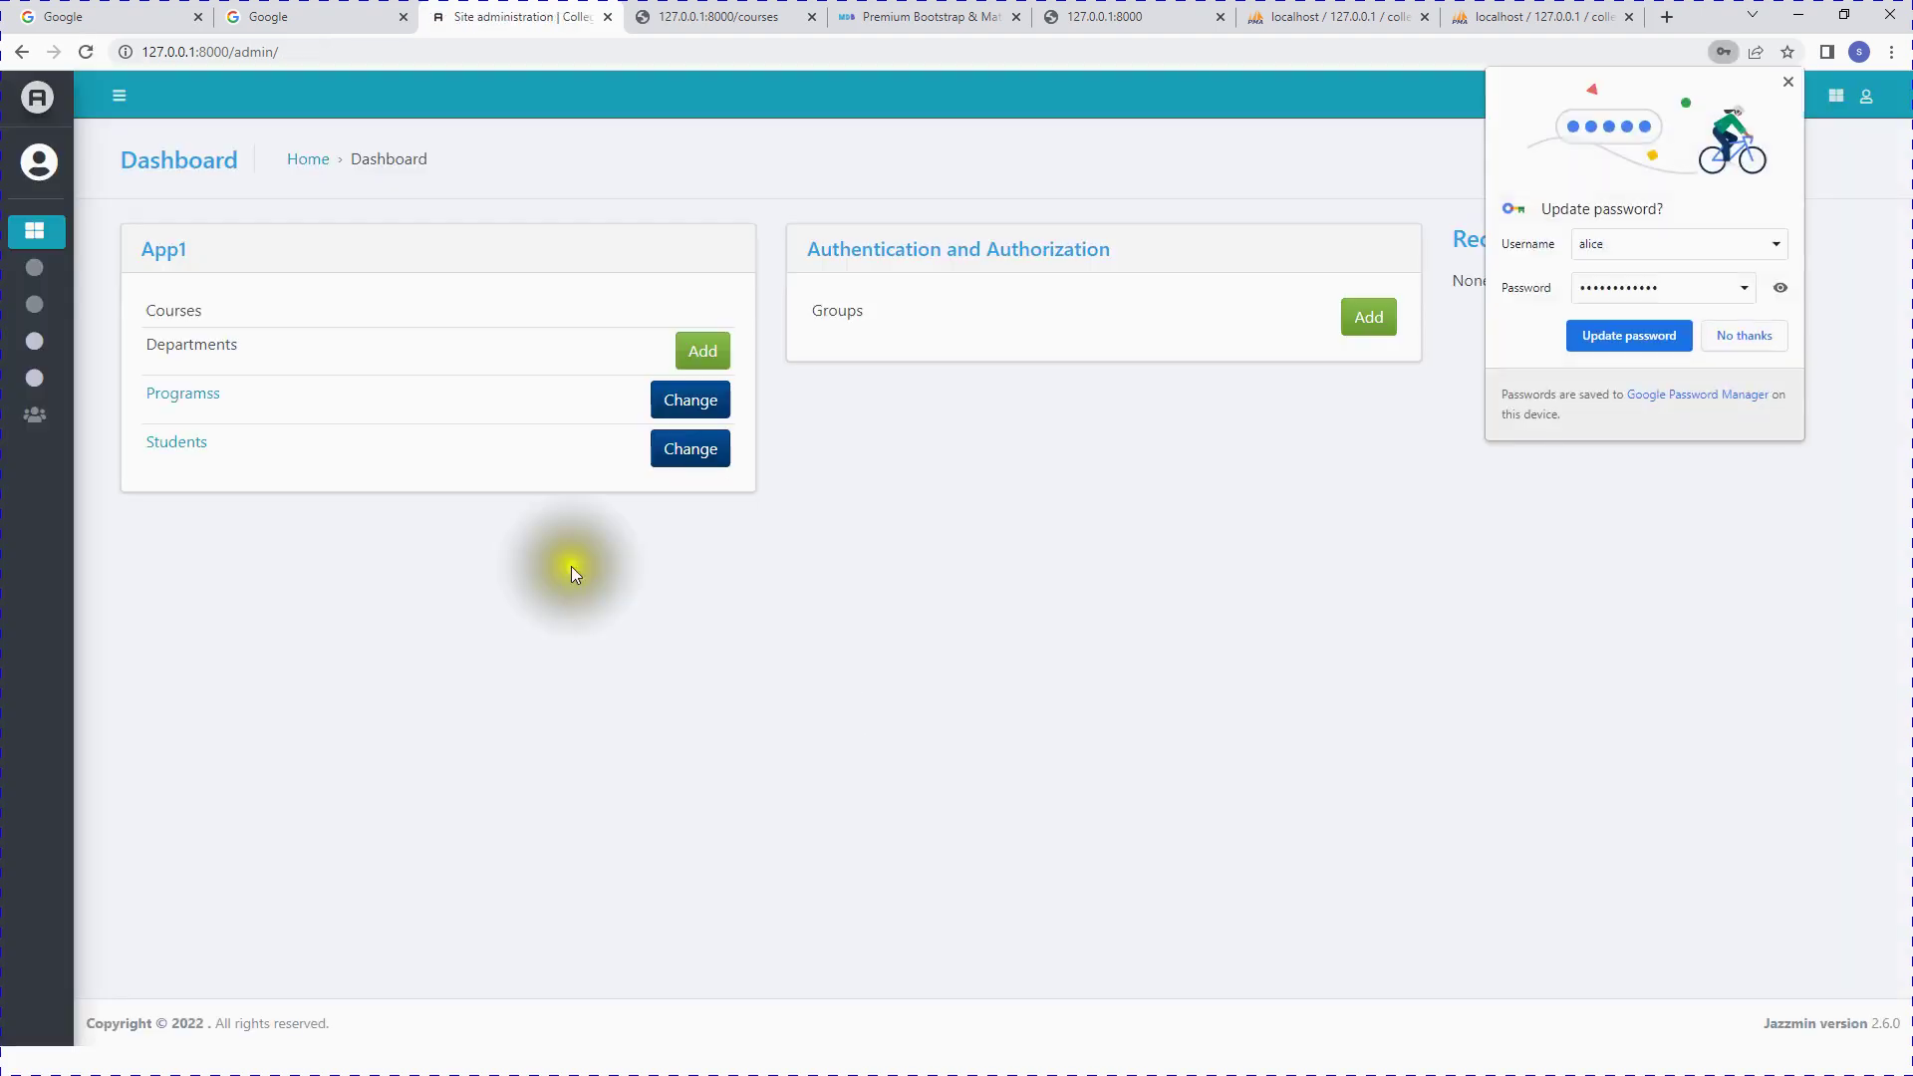
left_click(1623, 338)
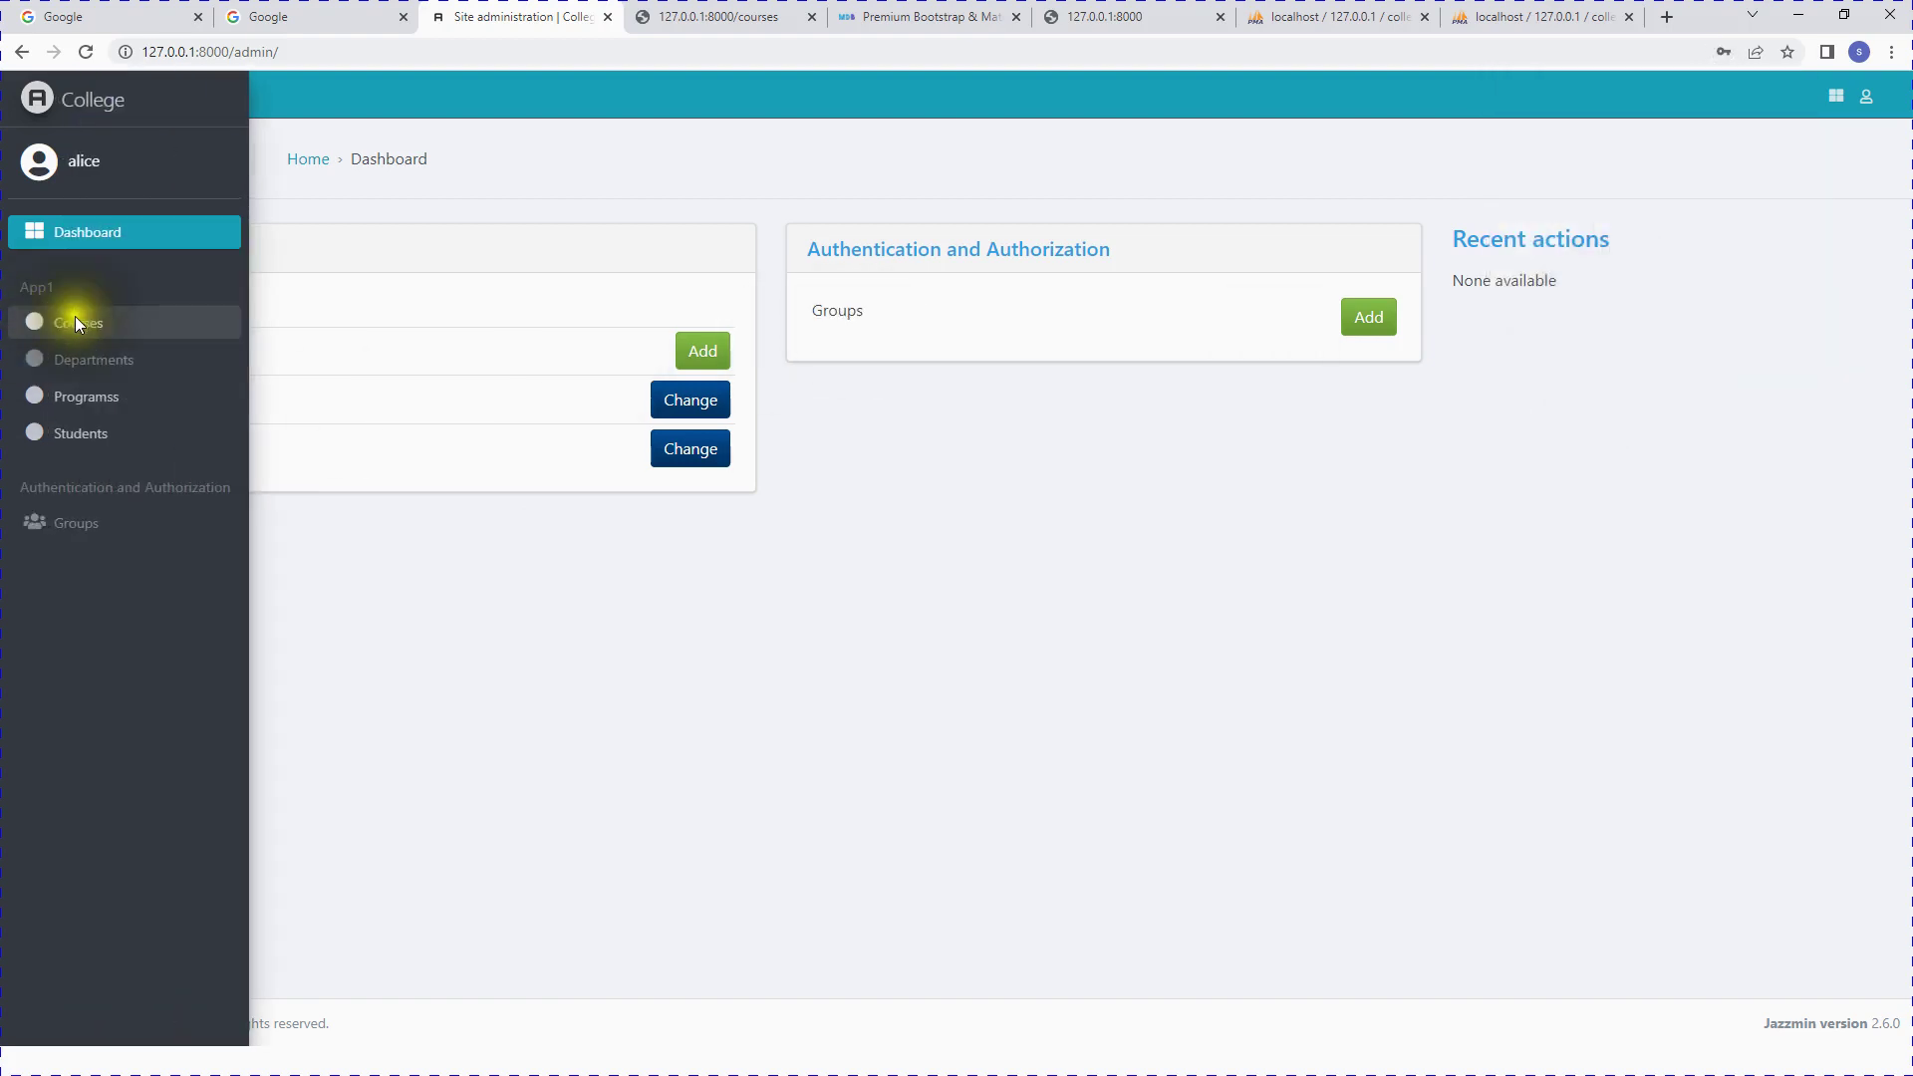
Step: Open alice's permitted Programss list of 15 entries, after highlighting Courses and Departments on the dashboard
left_click(79, 399)
mouse_move(34, 327)
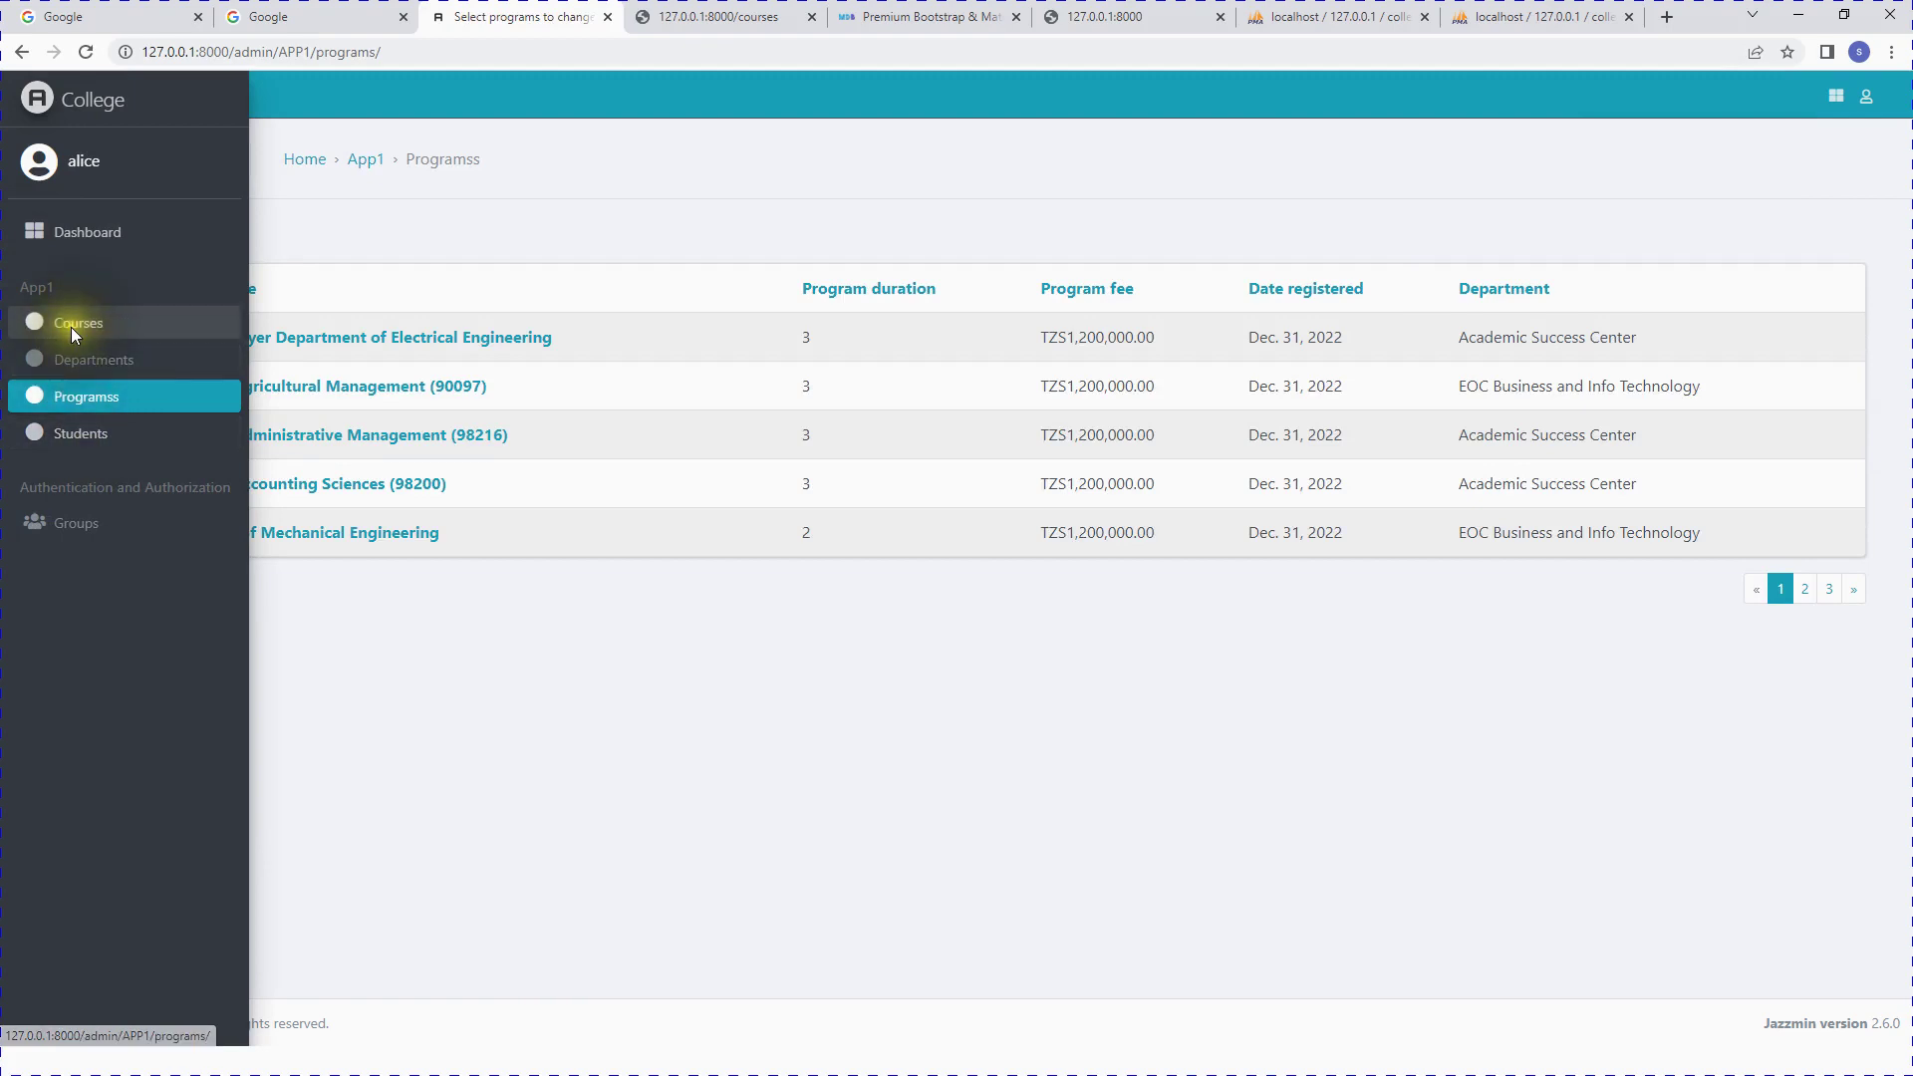
left_click(72, 233)
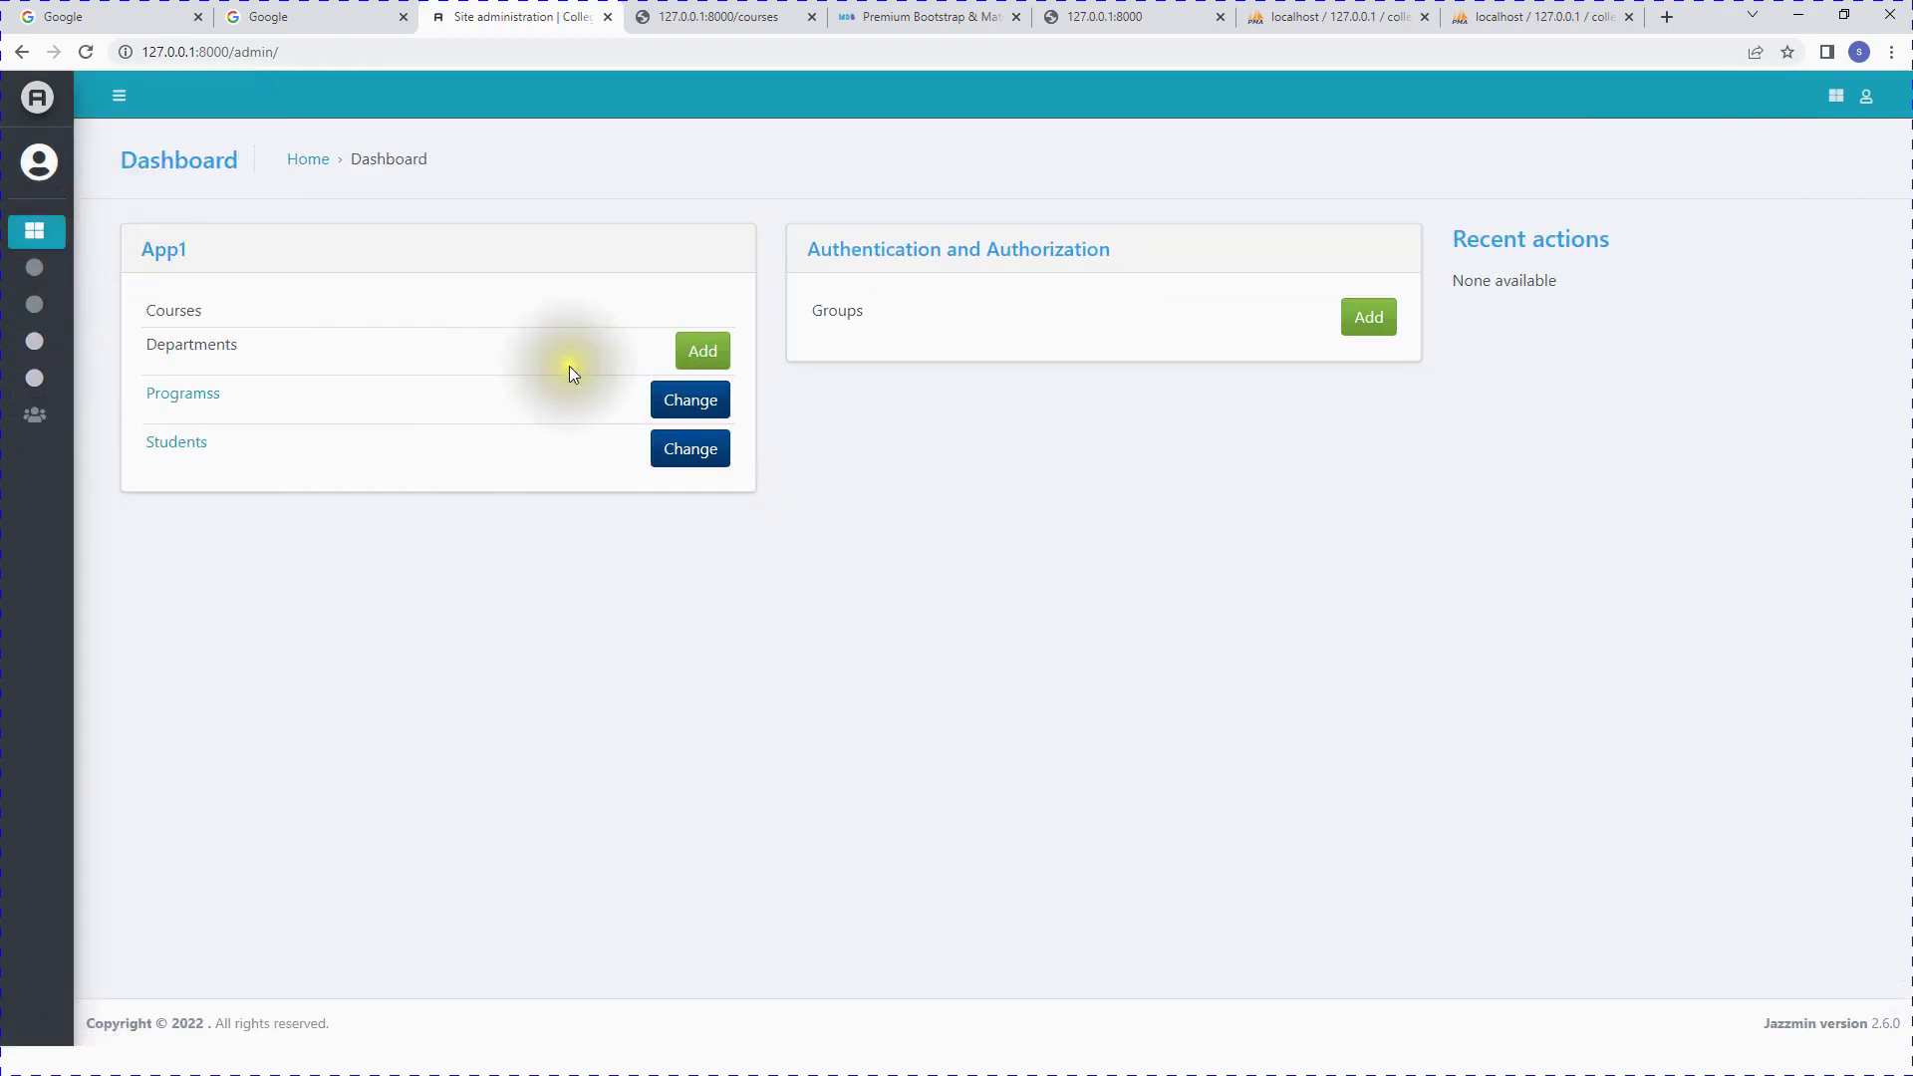
left_click_drag(107, 340, 476, 351)
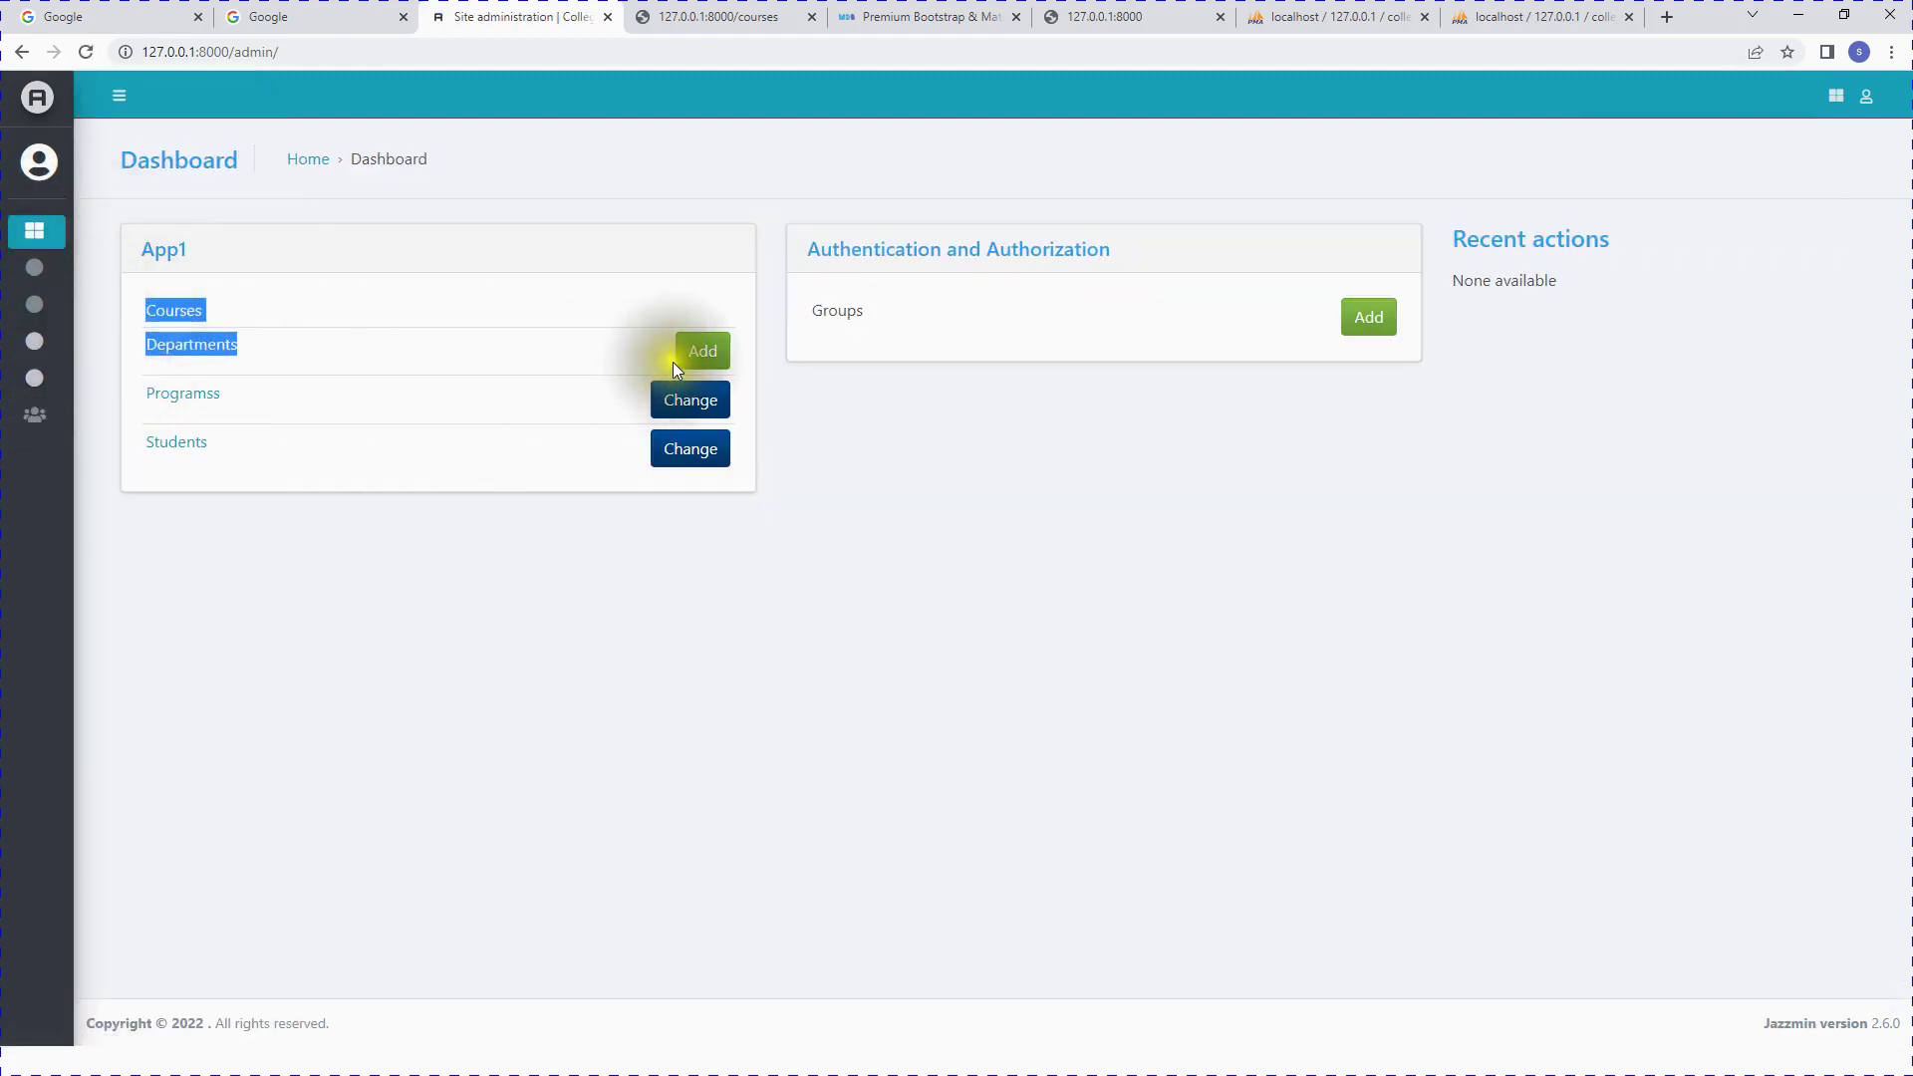
left_click(199, 345)
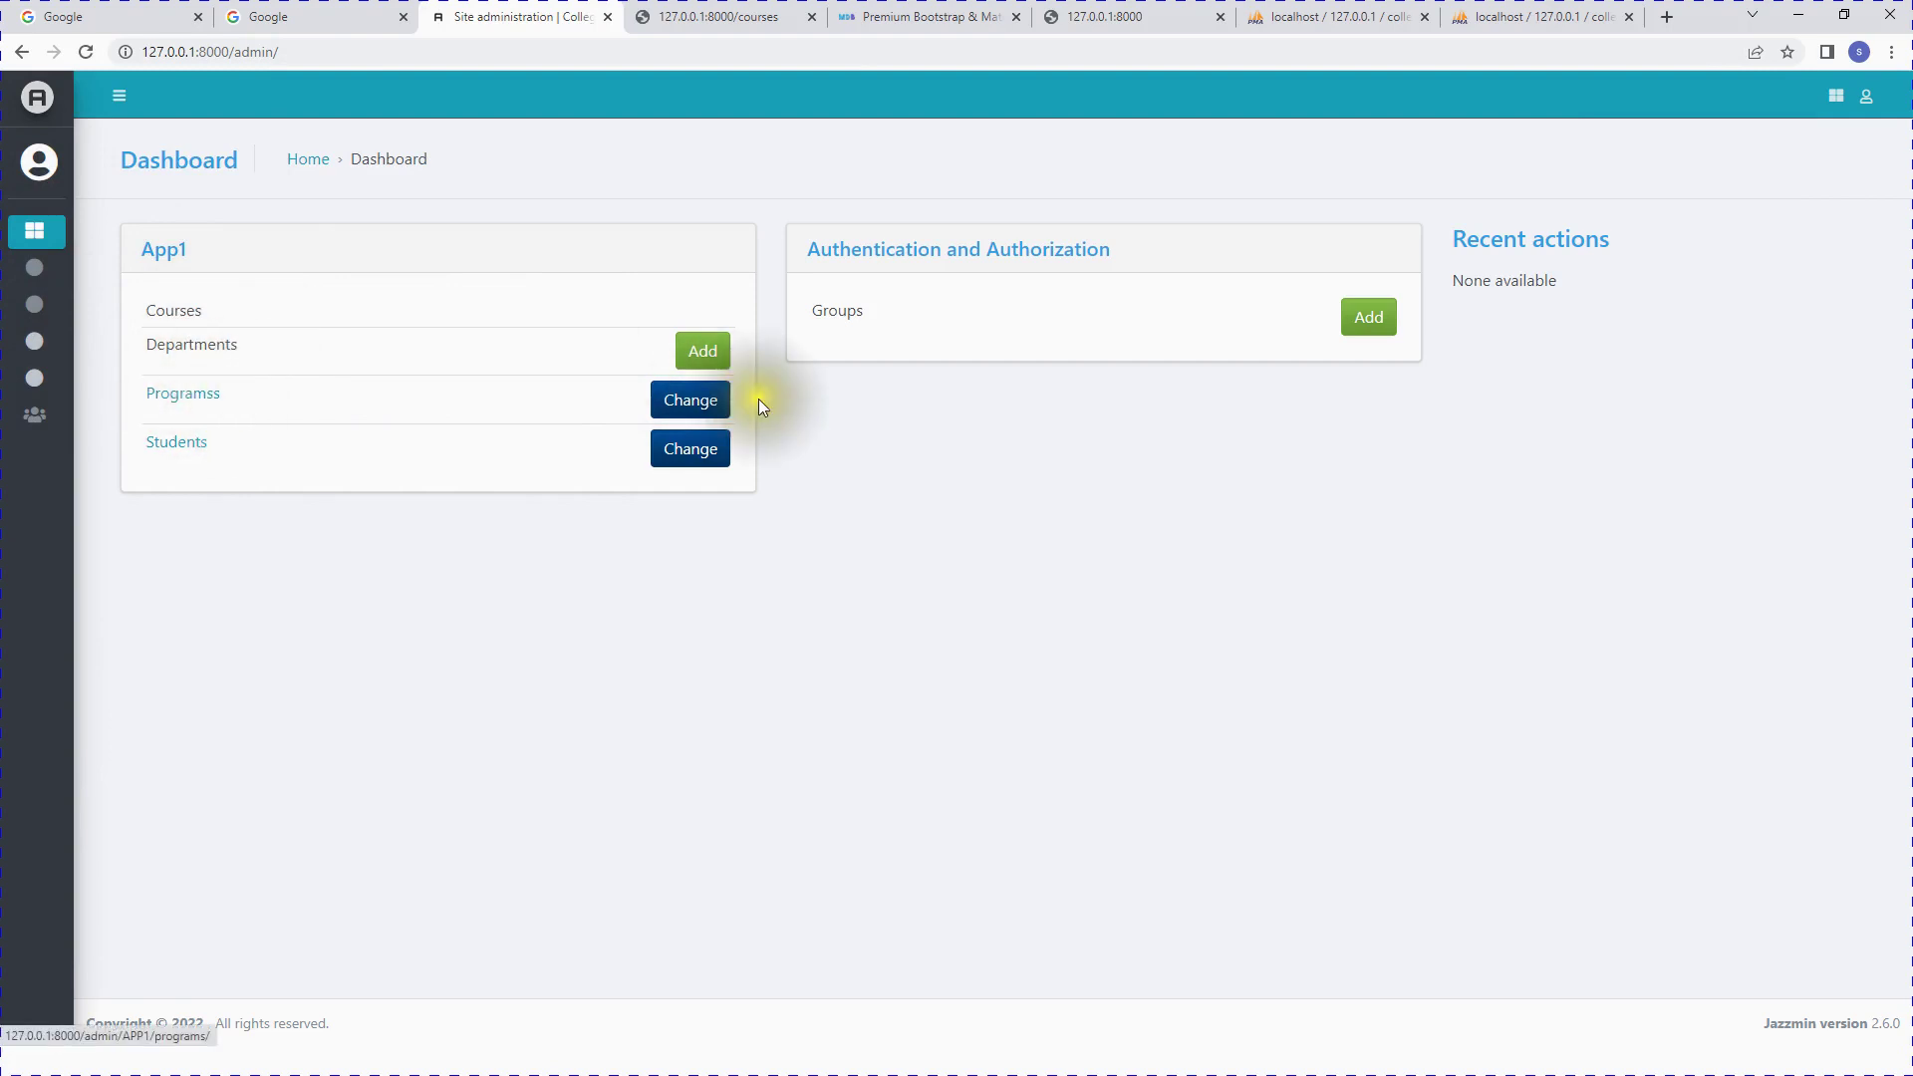
left_click(711, 402)
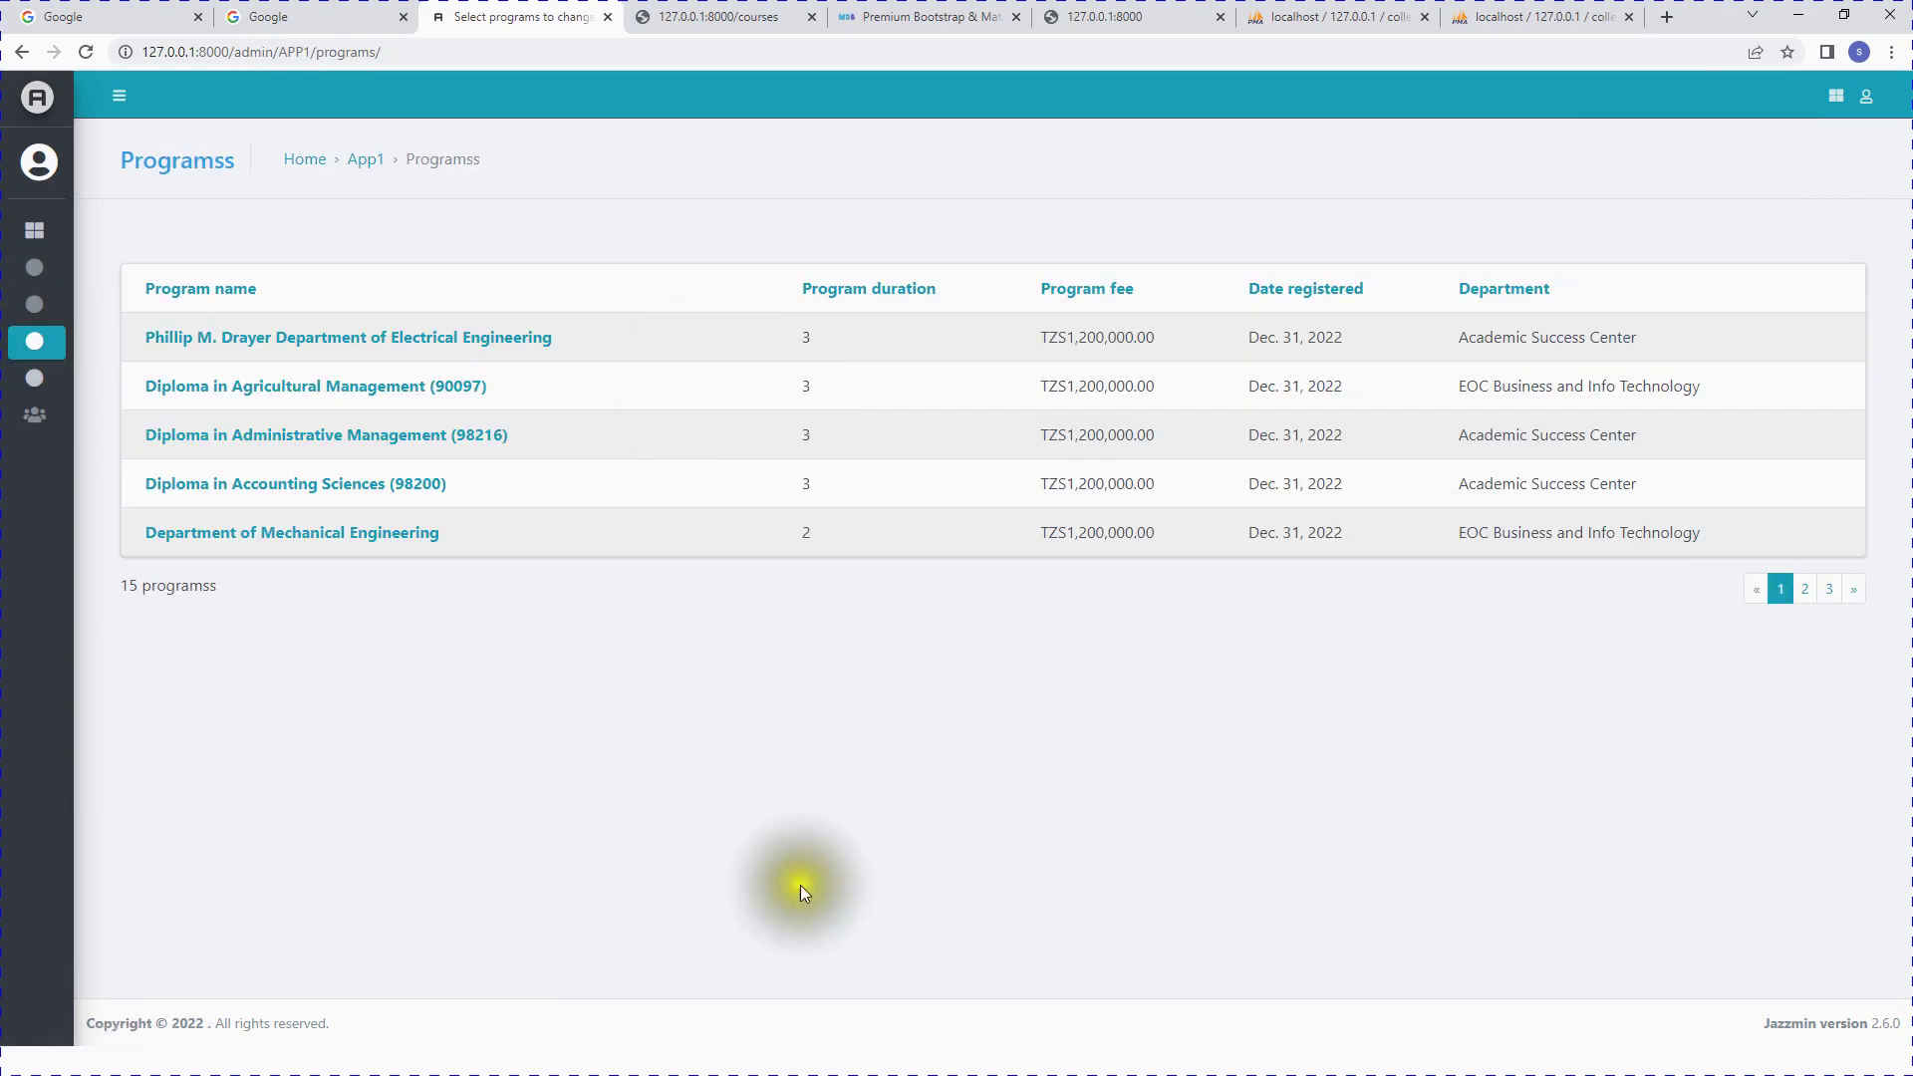
Step: Bring the EPISODE 8 USER MANAGEMENT PowerPoint slide show to the front
key("super")
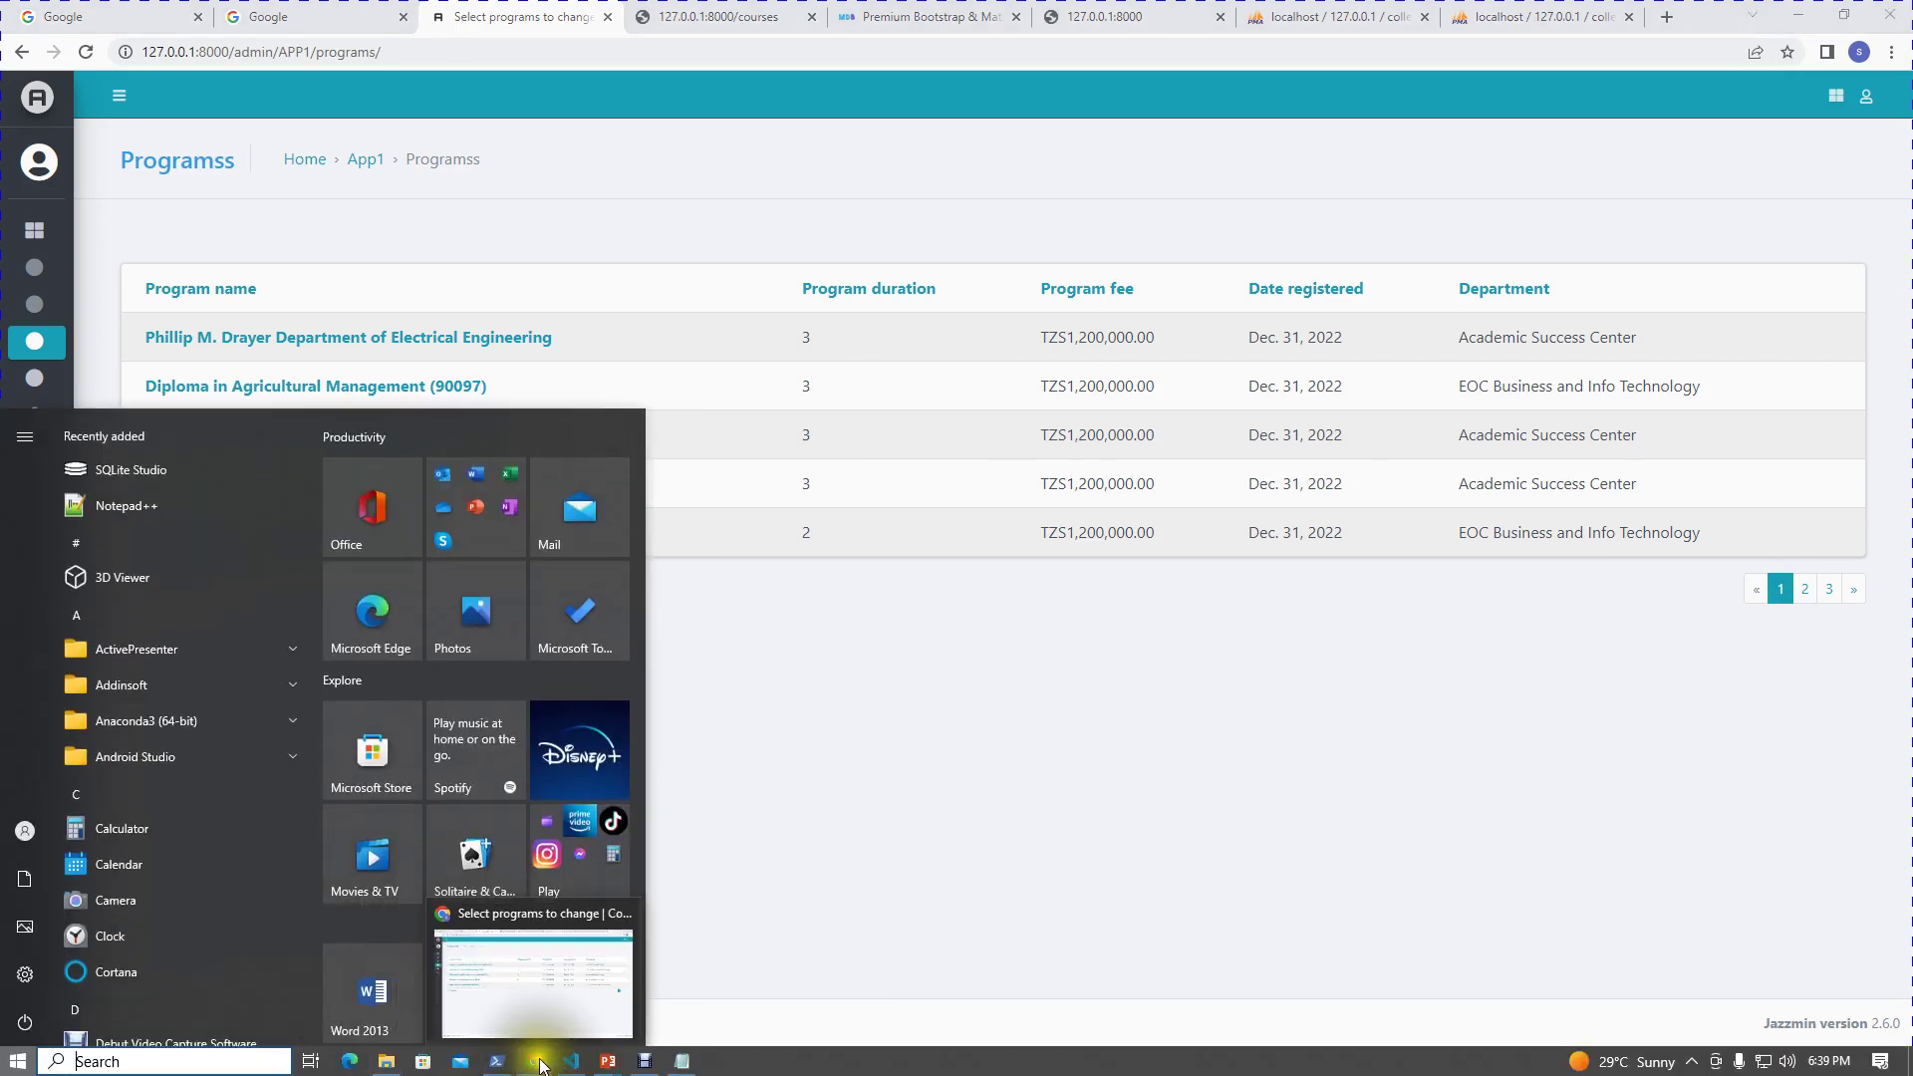
mouse_move(619, 1068)
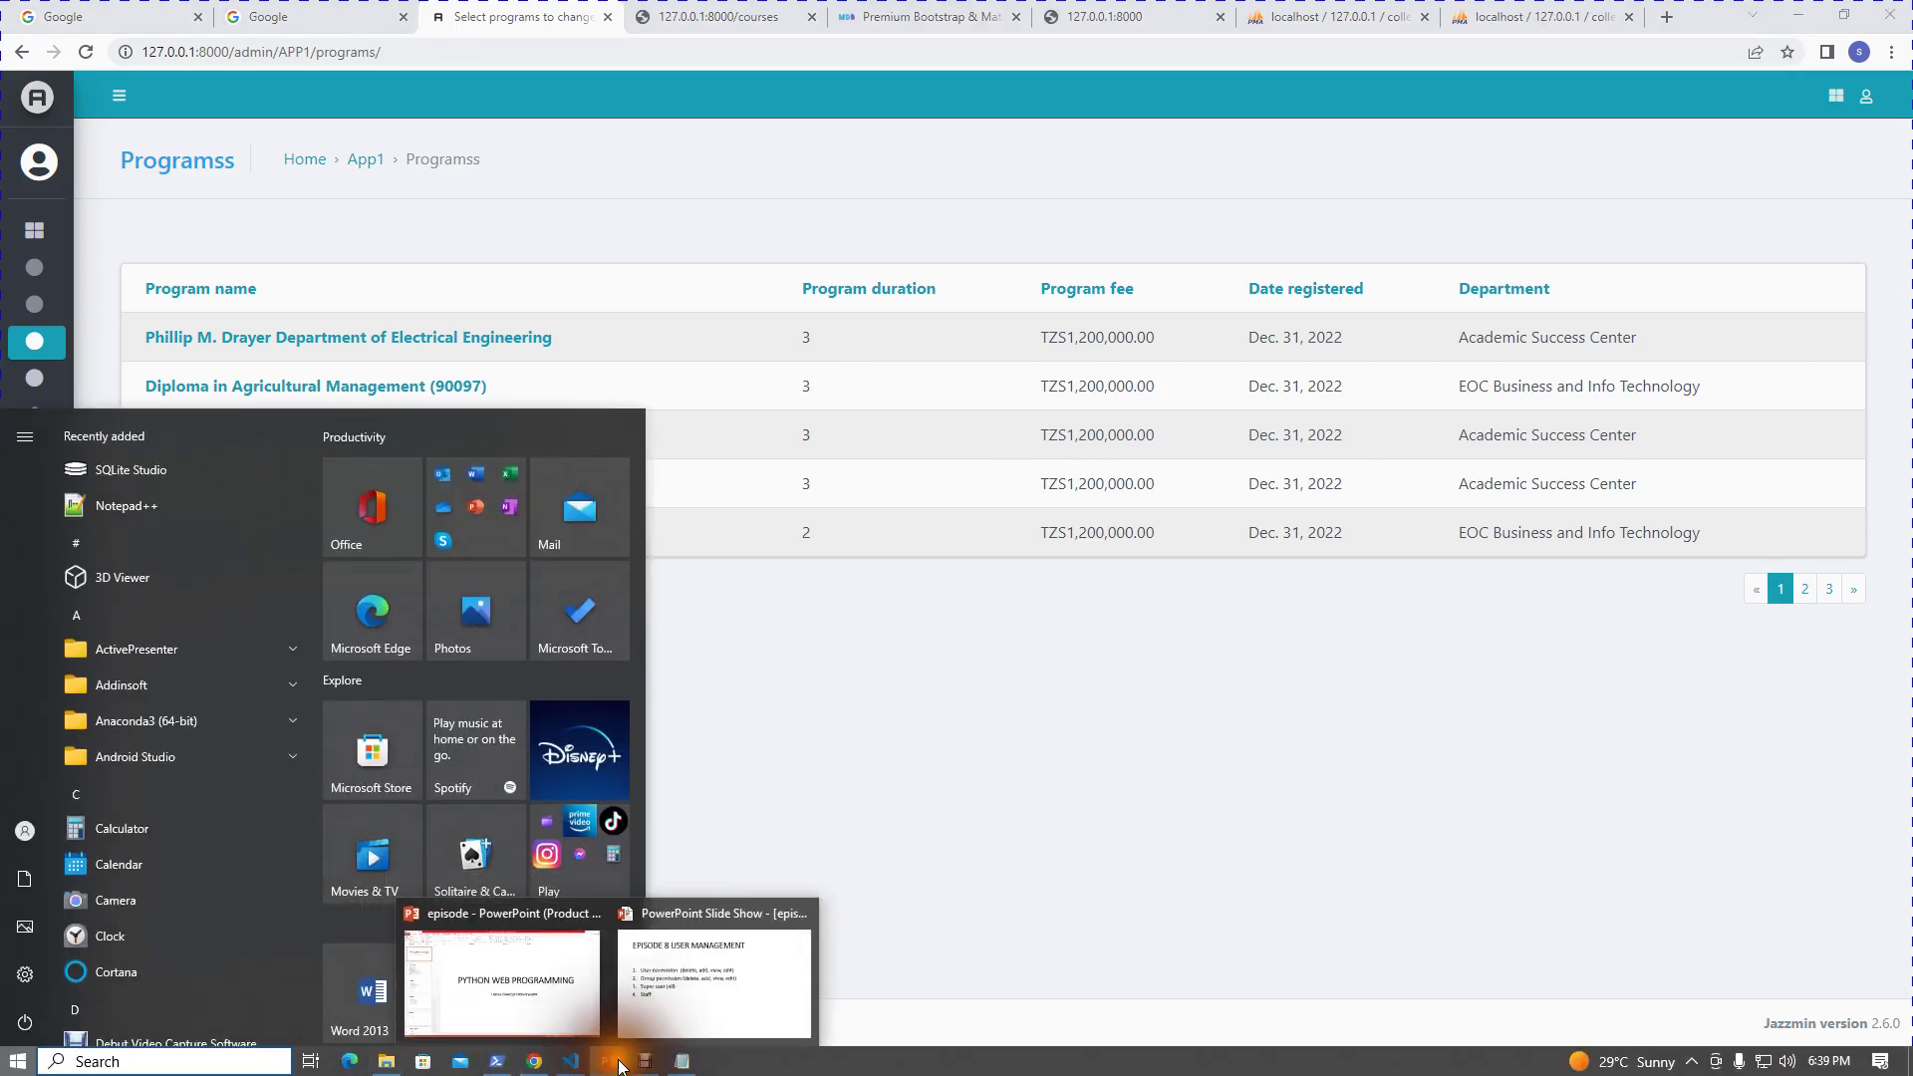
left_click(690, 1009)
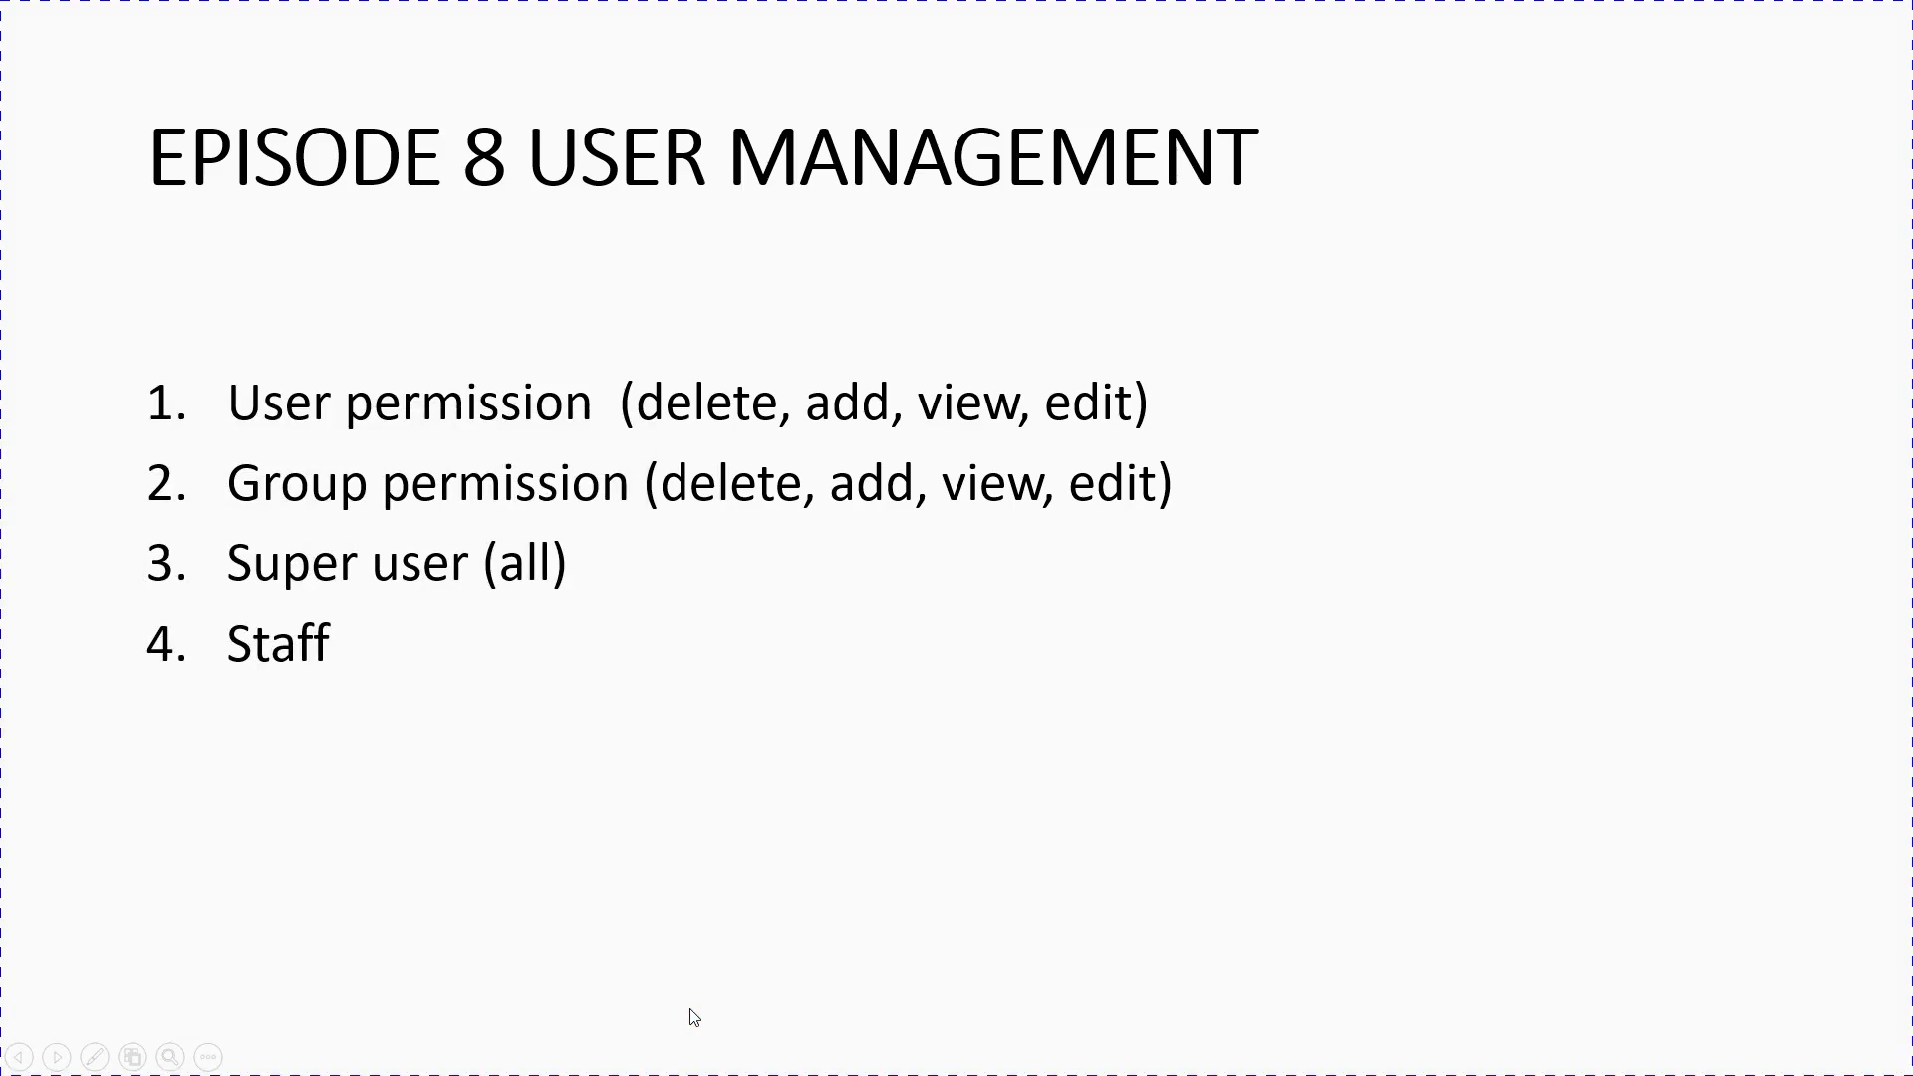